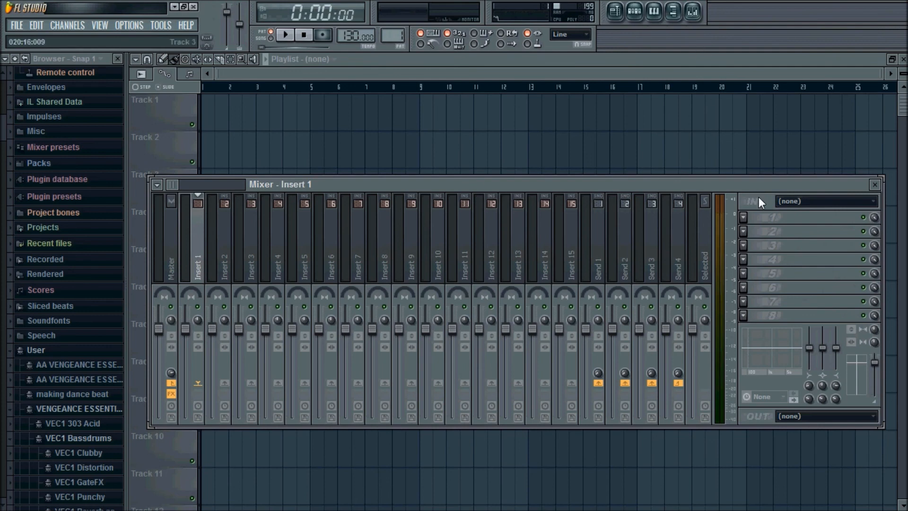
left_click(742, 218)
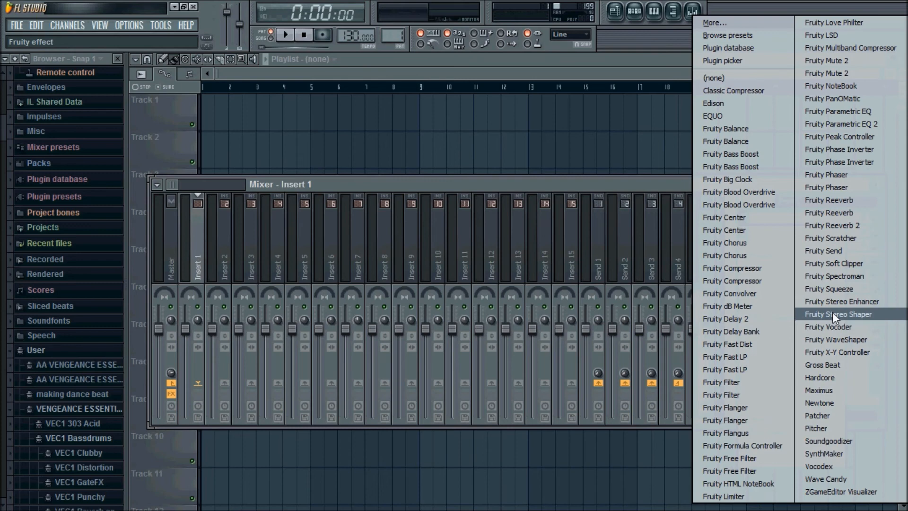
left_click(649, 183)
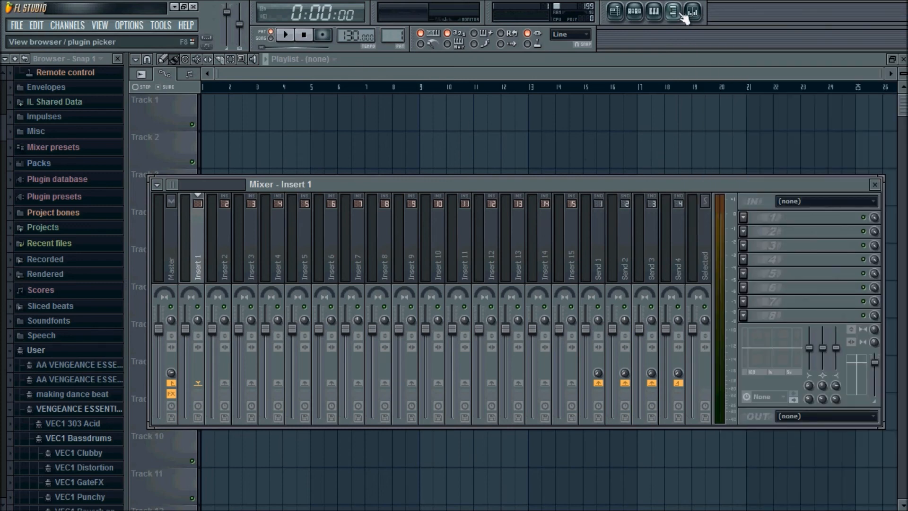
- Open the step sequencer and place kicks on steps 1, 5, 9 and 13 and claps on steps 5 and 13
left_click(634, 12)
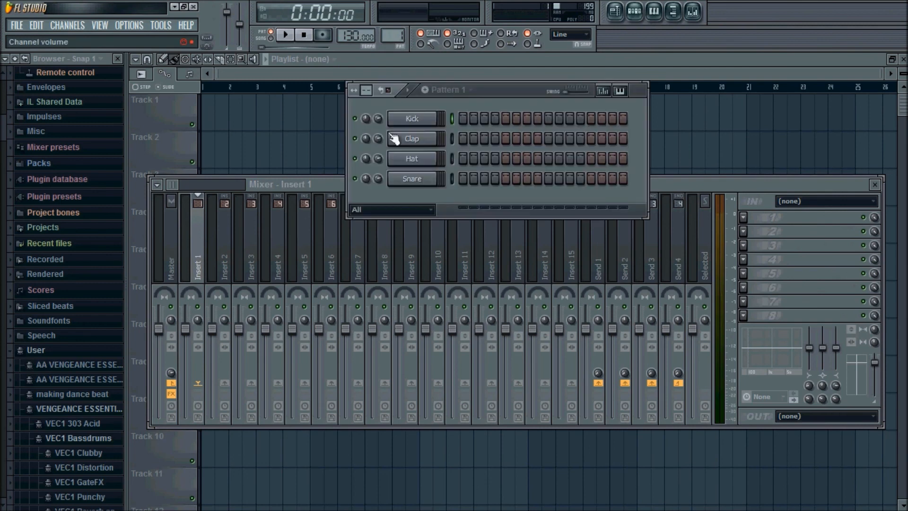
left_click(462, 118)
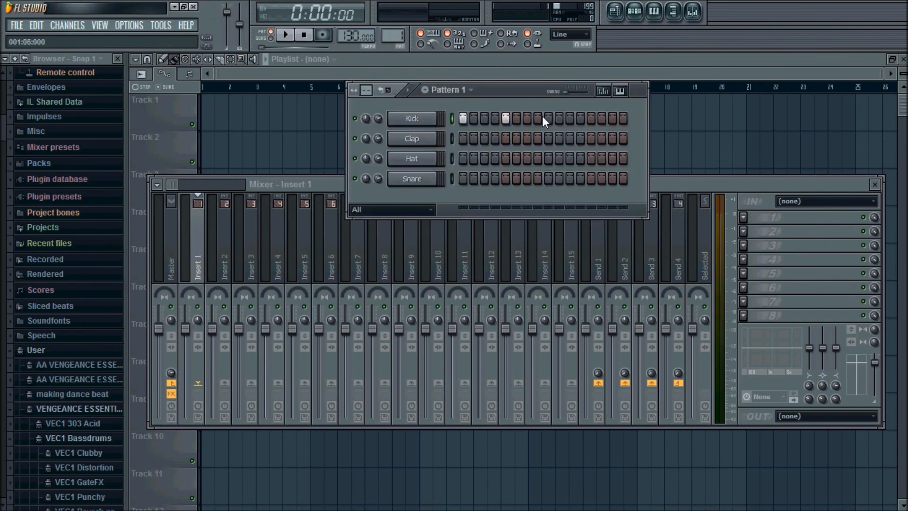
left_click(593, 119)
left_click(505, 139)
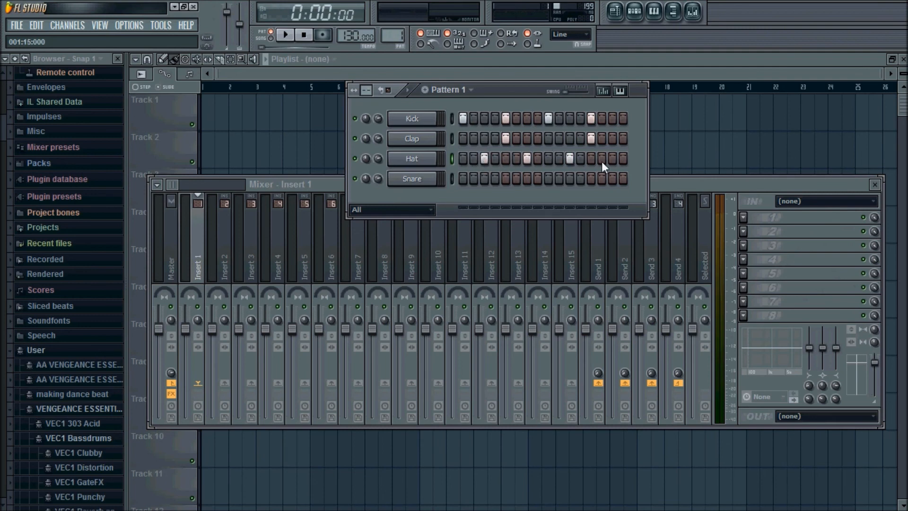
- Place hats on steps 3, 7, 11 and 14 to 16, add snares on even steps 2 to 12, and play the pattern
left_click_drag(600, 161, 623, 159)
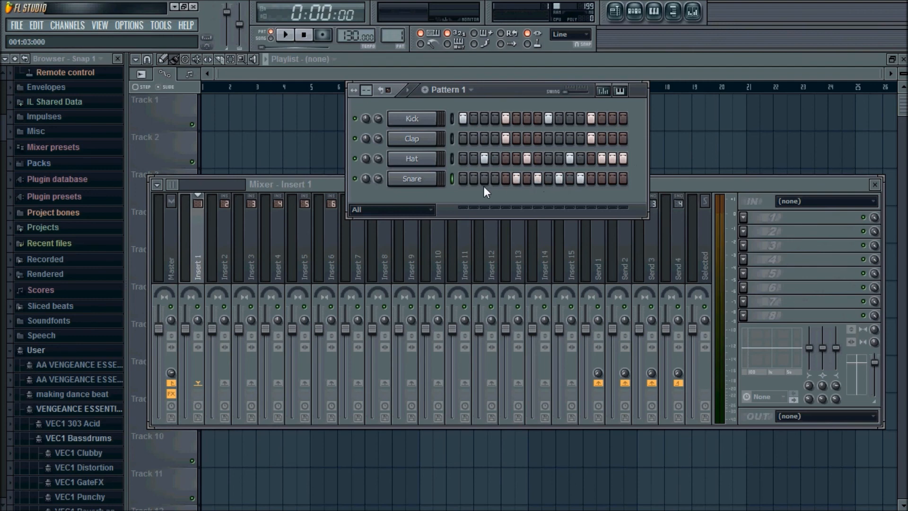
key("space")
key("space")
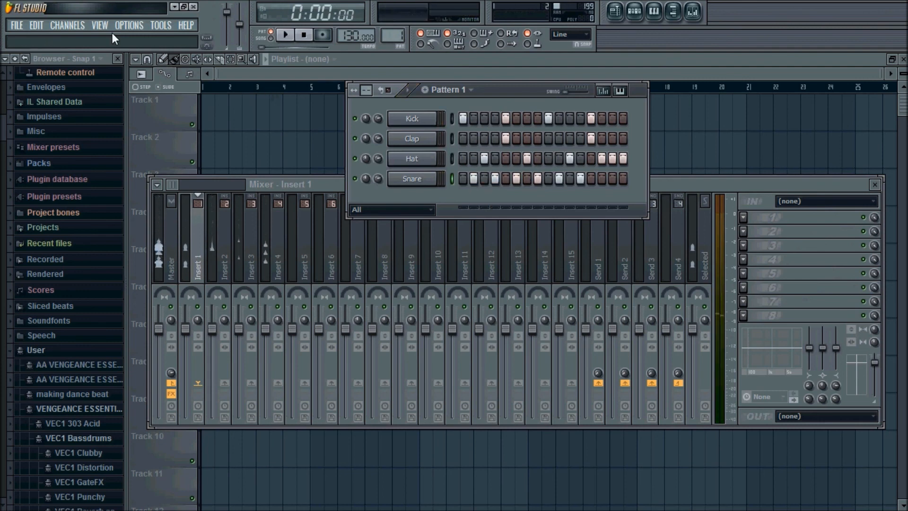
- Set the audio device to Speakers (BEHRINGER USB WDM AUDIO 2.8.40) and test it by playing the drum pattern
left_click(126, 24)
left_click(151, 62)
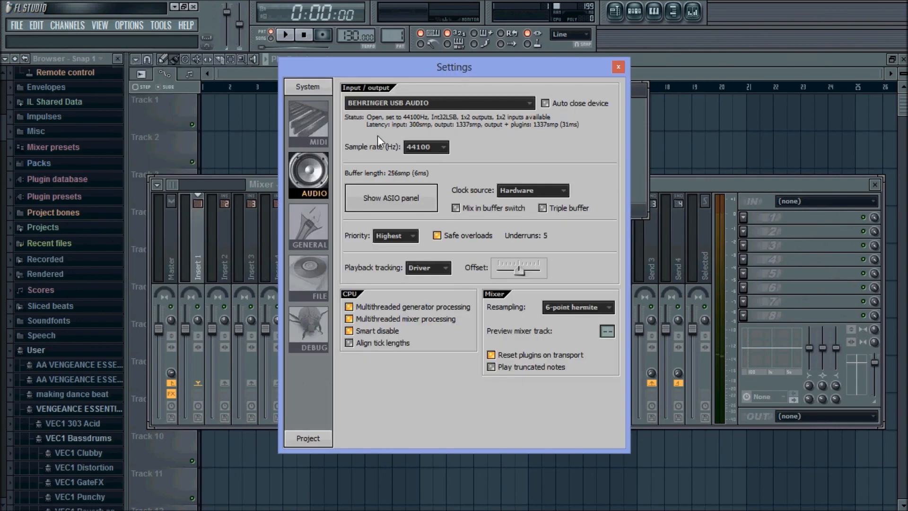
left_click(431, 103)
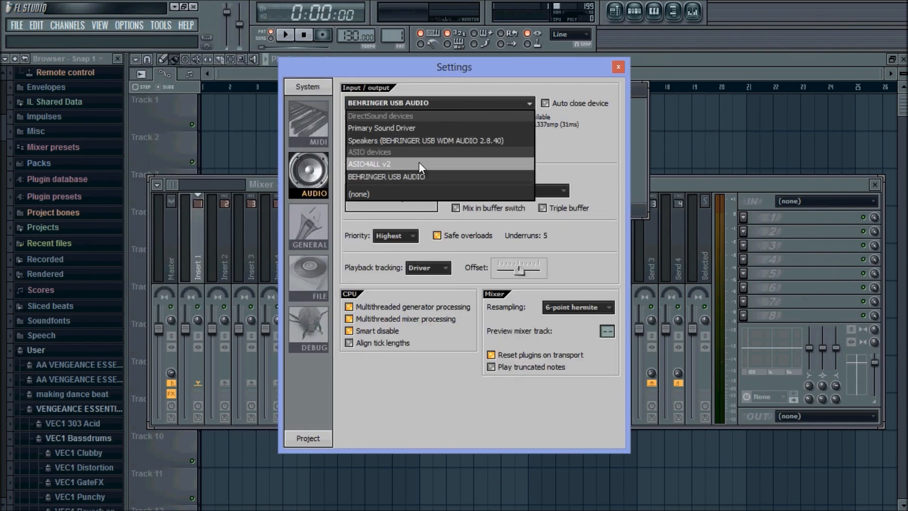
left_click(410, 138)
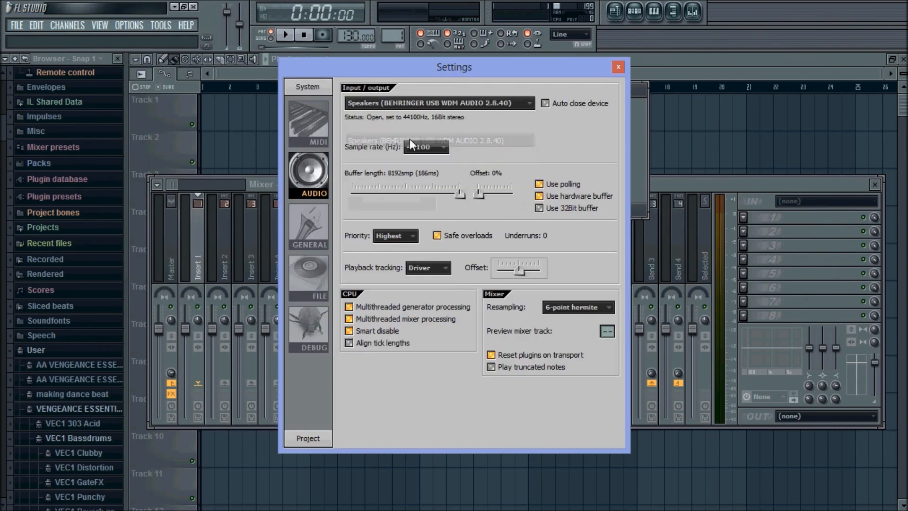
left_click(617, 69)
key("space")
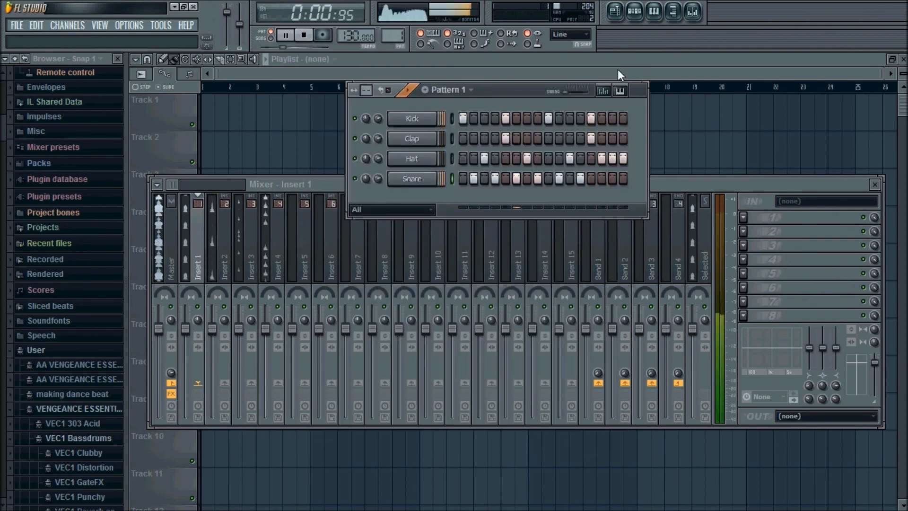
key("space")
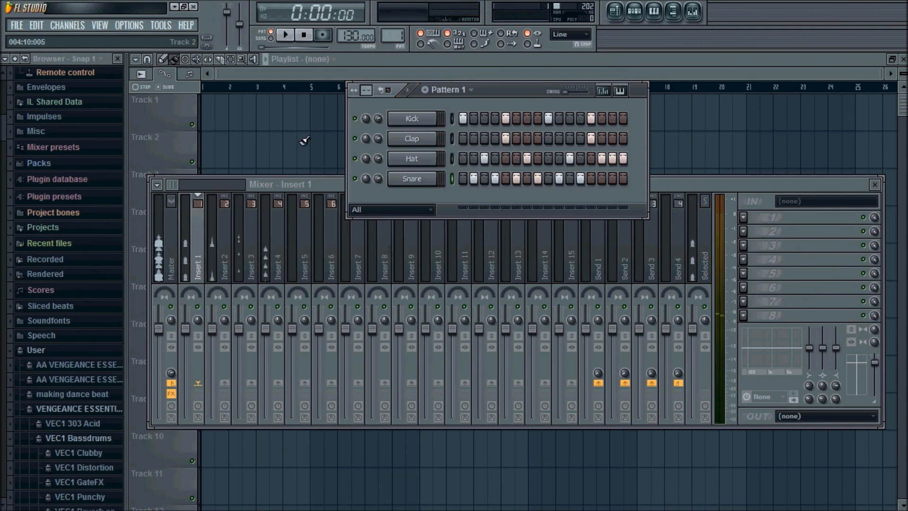
- Bring the mixer forward, lower the master volume, and play the drum pattern to check its level
left_click(329, 182)
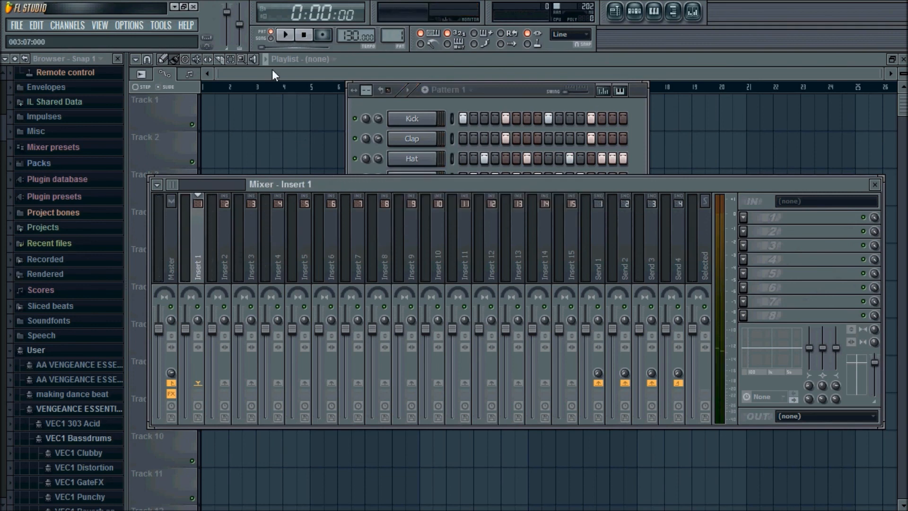
left_click_drag(227, 12, 230, 31)
key("space")
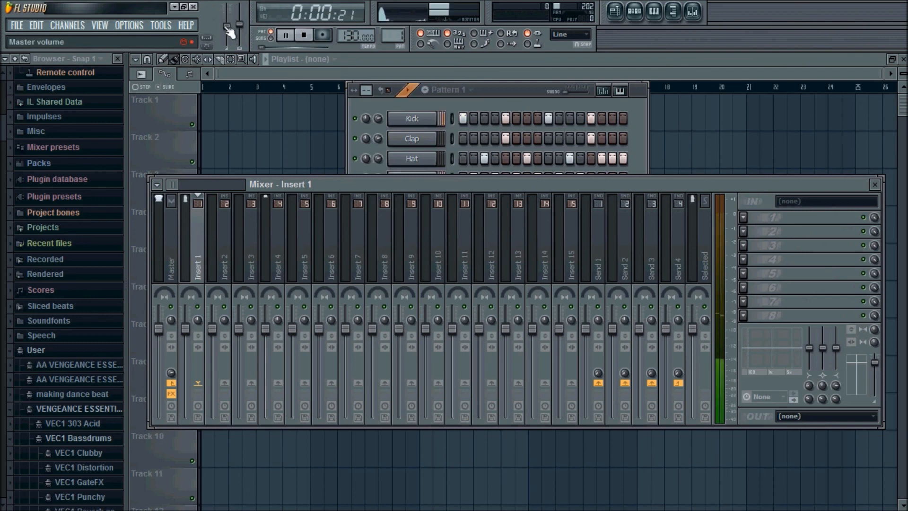
key("space")
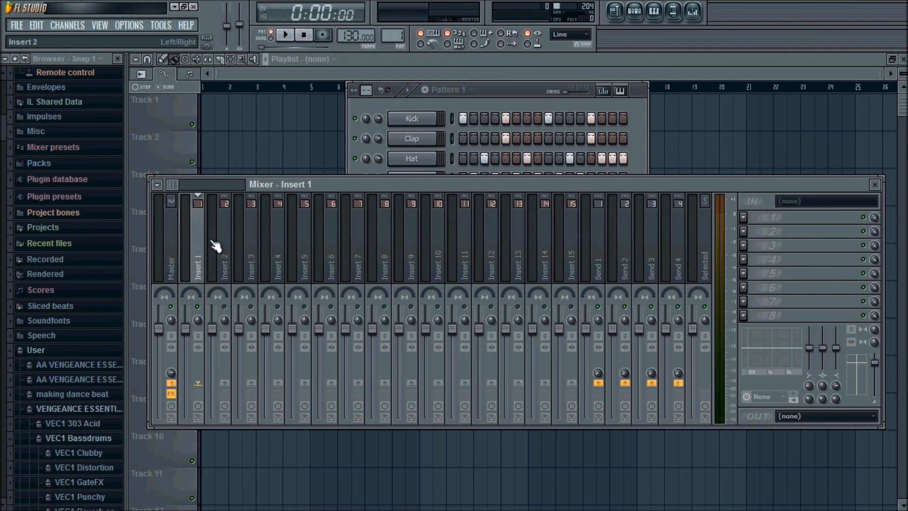
key("space")
key("space")
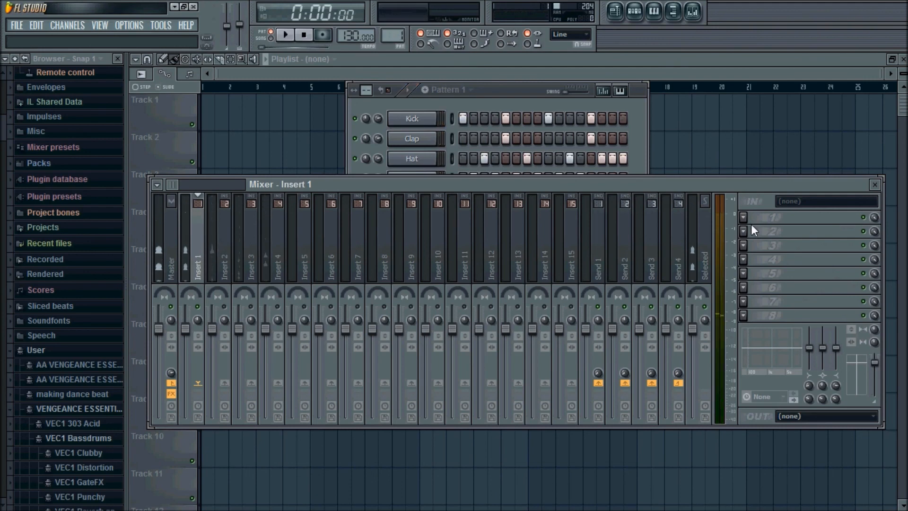
- Load Fruity Parametric EQ 2 in the first effect slot of Insert 1 and move its window aside
left_click(744, 230)
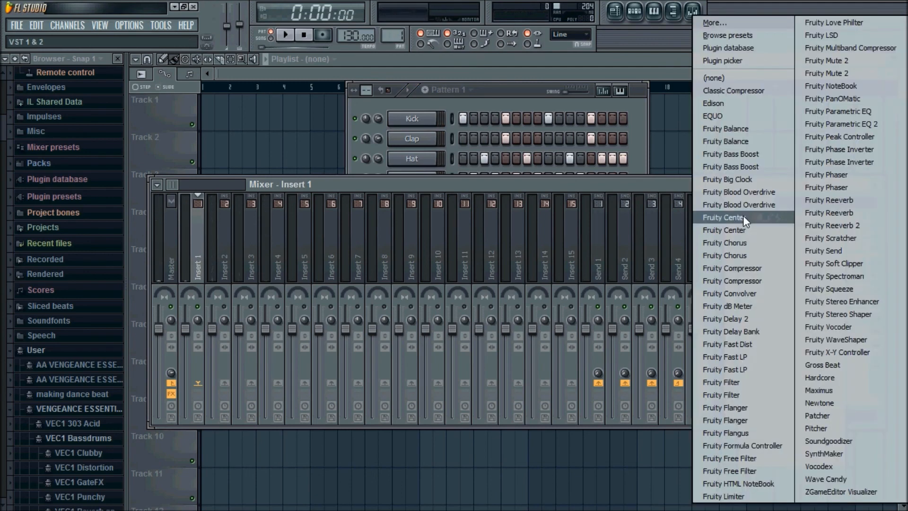
left_click(849, 124)
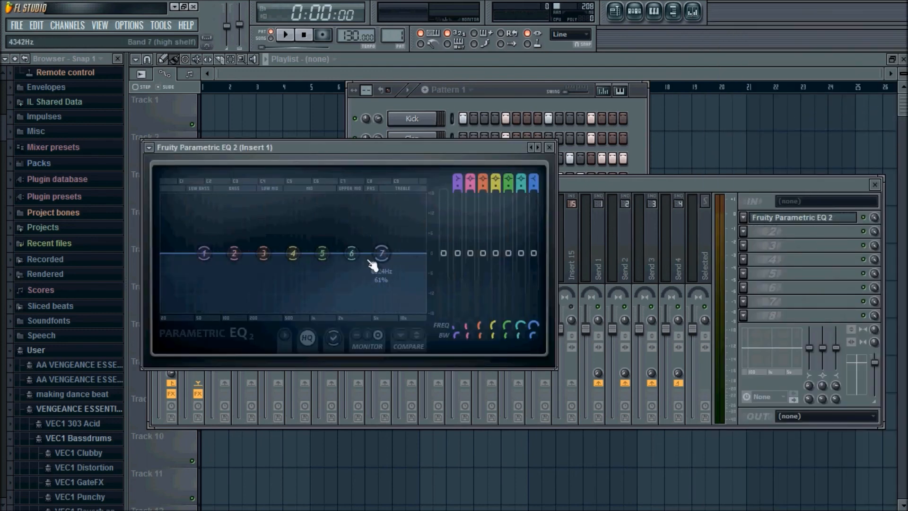
left_click_drag(442, 144, 606, 129)
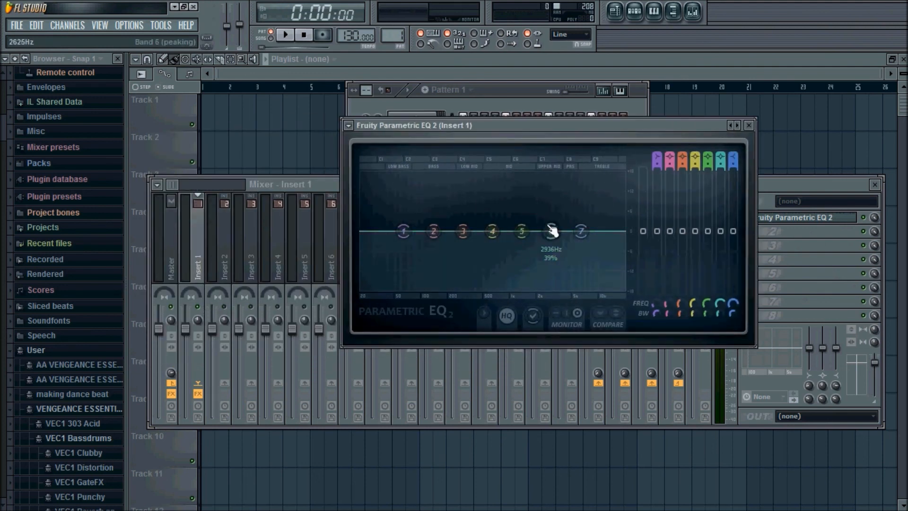
- Play the pattern to view its spectrum in the Insert 1 EQ, and open the Kick channel's settings
key("space")
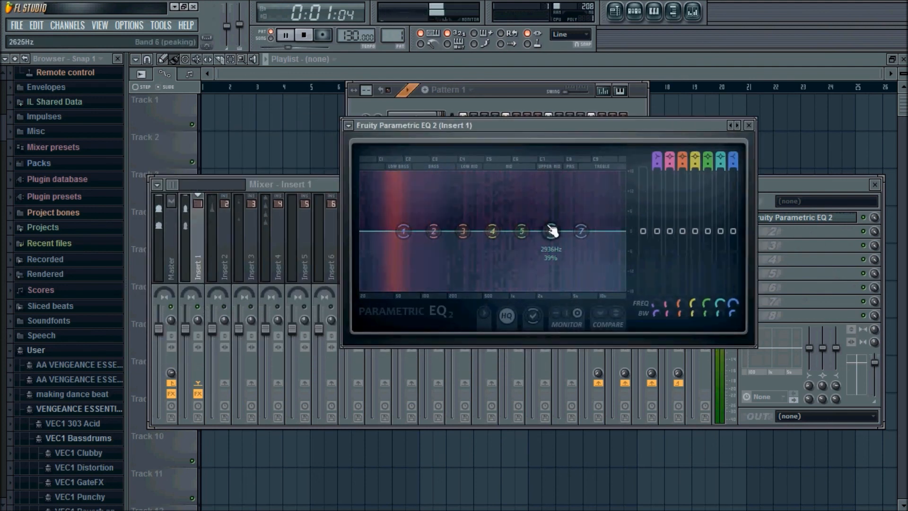
key("space")
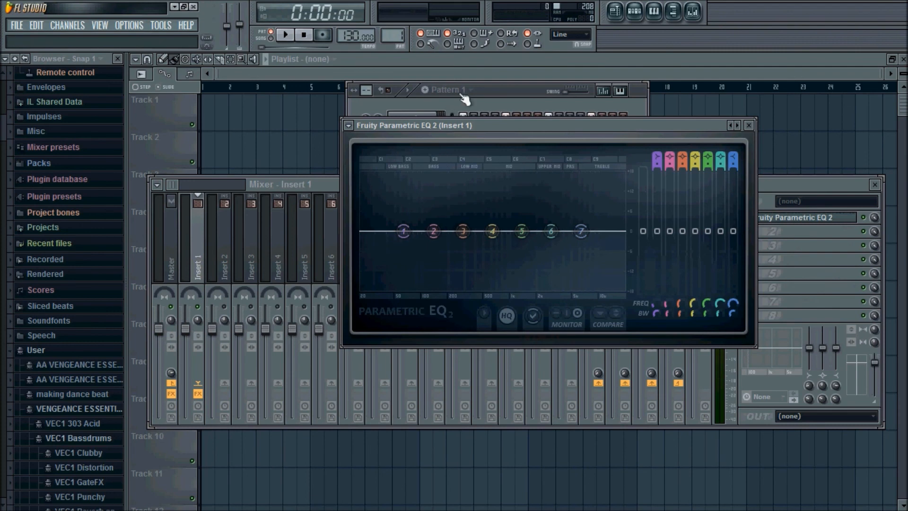
left_click(509, 93)
left_click(412, 119)
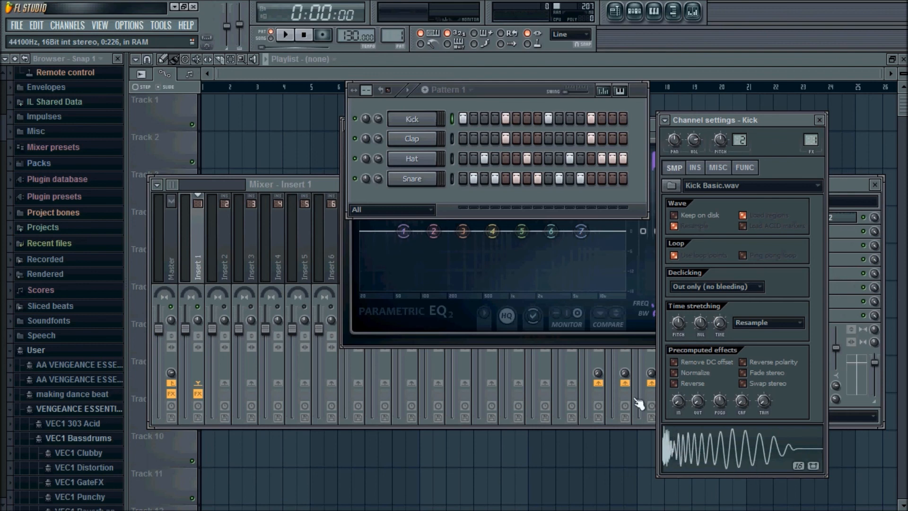
- Shape the kick's EQ by deeply cutting band 3, boosting bands 2 and 5, and cutting band 7 at about 11.6 kHz, and play the result
left_click_drag(464, 231, 465, 287)
left_click_drag(522, 231, 527, 212)
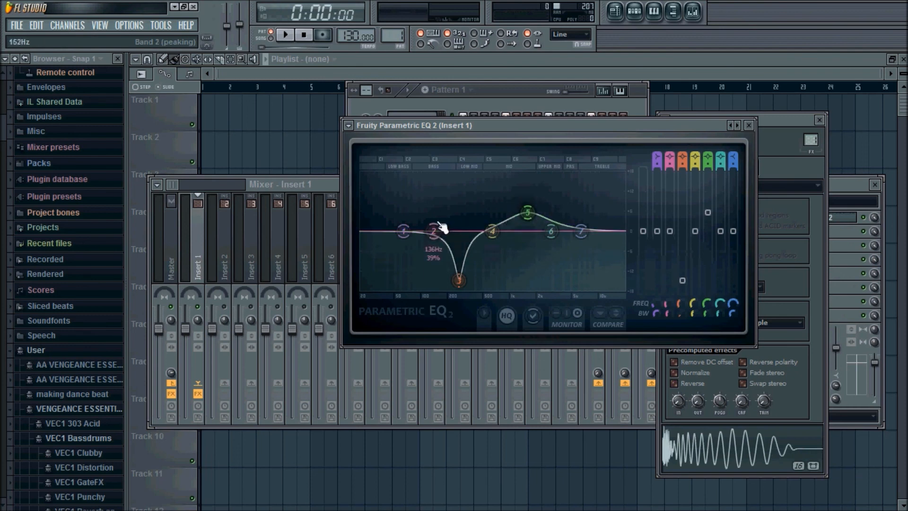
left_click_drag(404, 231, 412, 212)
left_click_drag(581, 231, 610, 287)
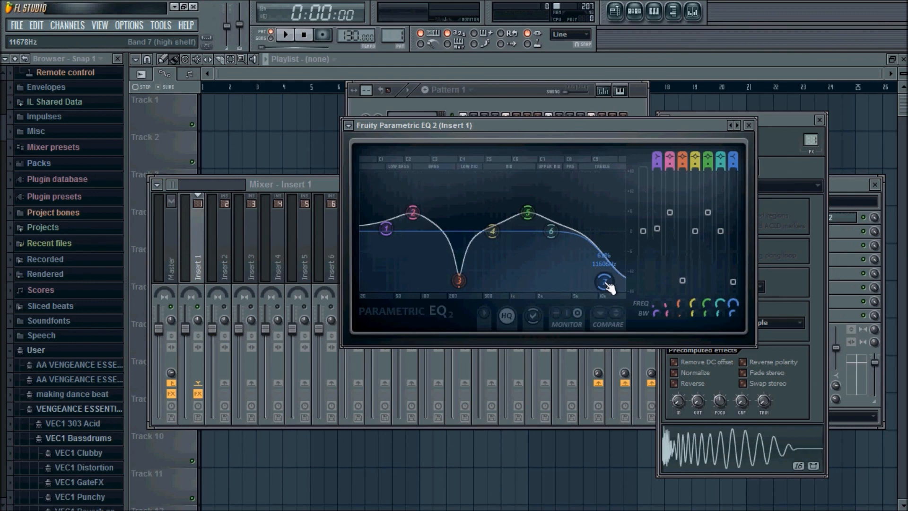
left_click_drag(609, 286, 610, 287)
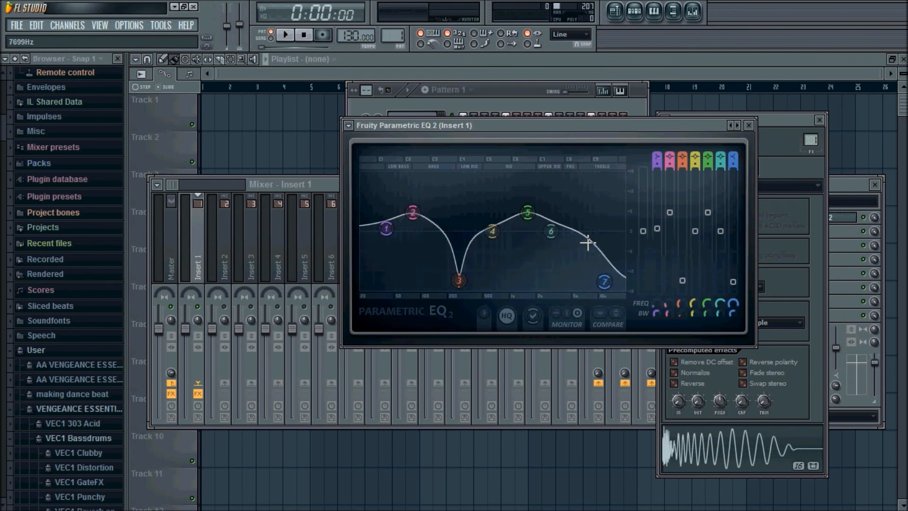
key("space")
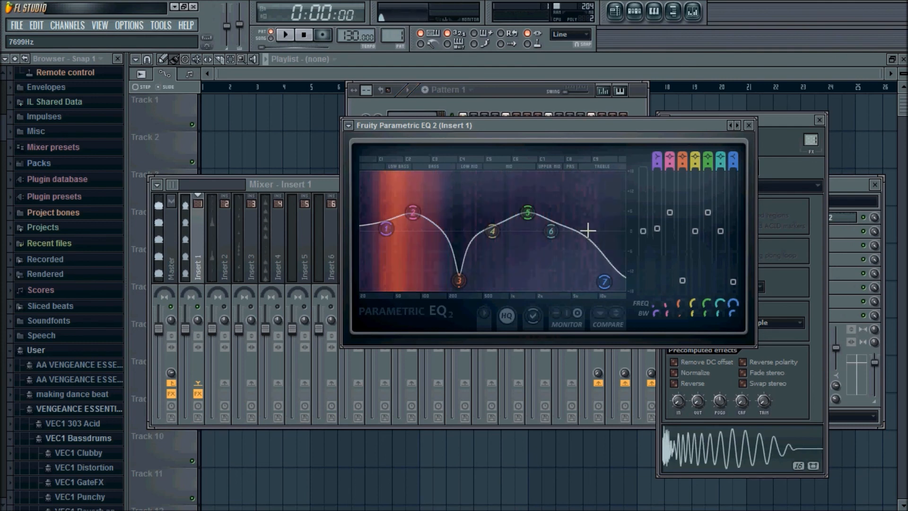
key("space")
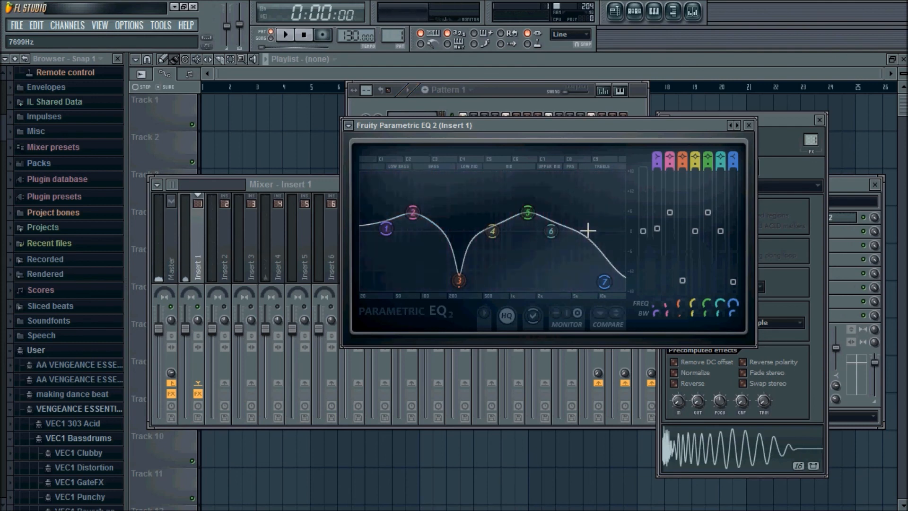
mouse_move(642, 231)
left_mouse_down()
mouse_move(642, 198)
mouse_move(643, 242)
mouse_move(643, 228)
left_mouse_up()
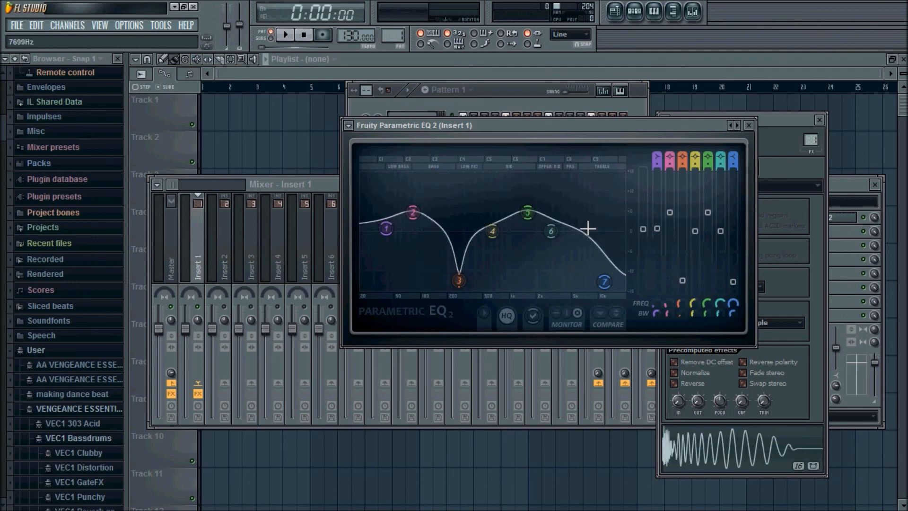
right_click(642, 230)
left_click(653, 237)
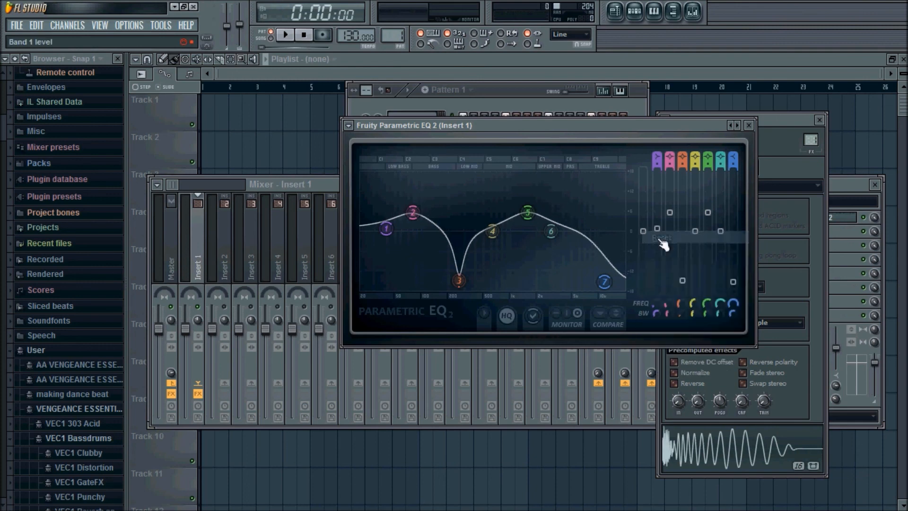
- Close the kick's EQ and channel settings, and load Fruity Parametric EQ 2 in the first effect slot of Insert 2
left_click(751, 125)
left_click(821, 121)
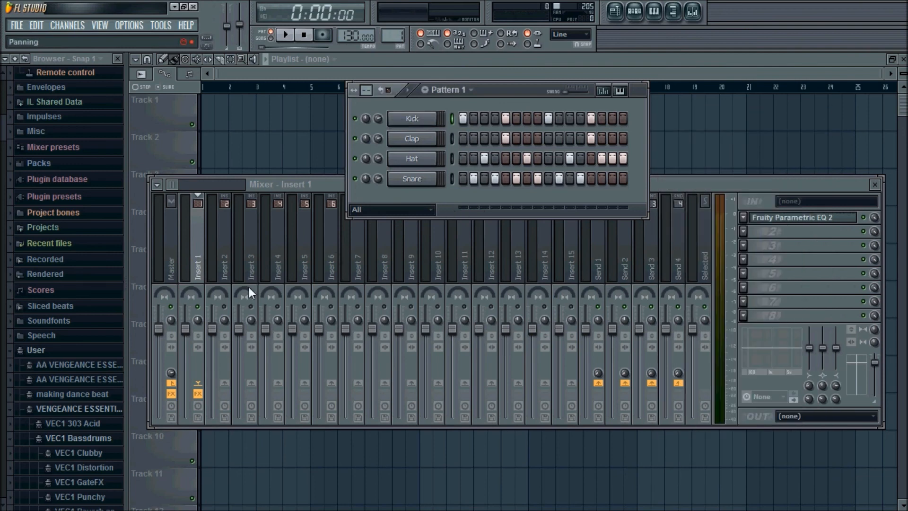
left_click(227, 274)
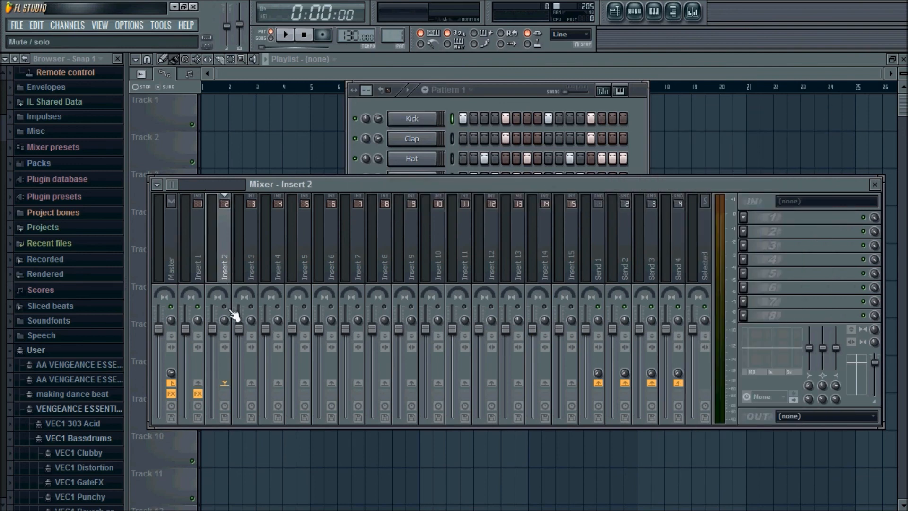
left_click(743, 218)
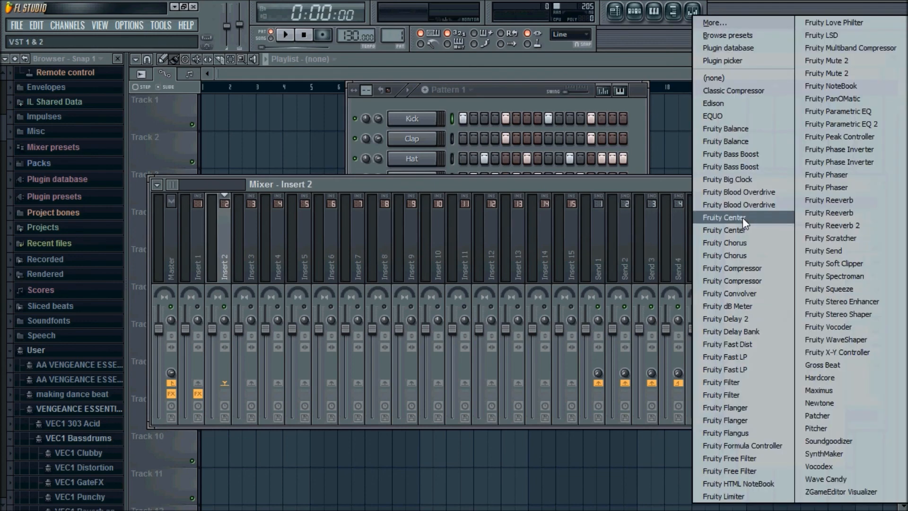
left_click(838, 124)
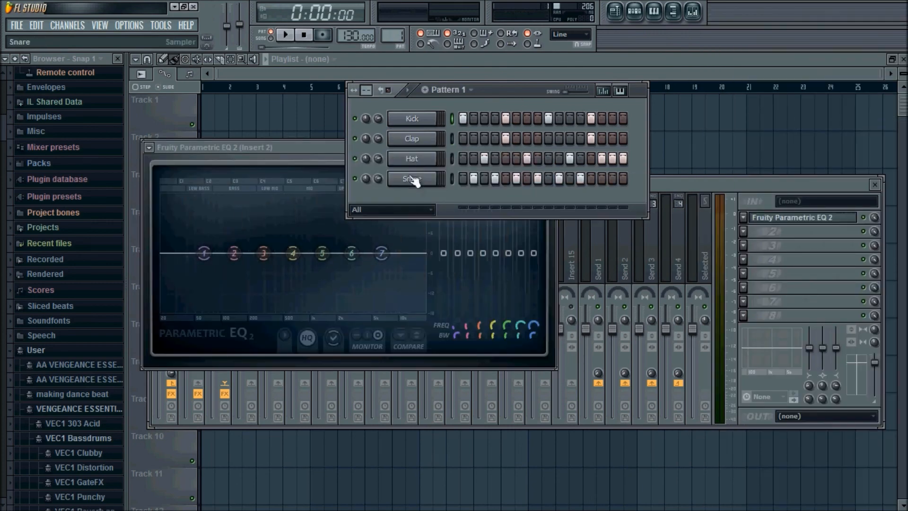
- Open the Clap channel's settings and audition its sample through the Insert 2 EQ
left_click(412, 139)
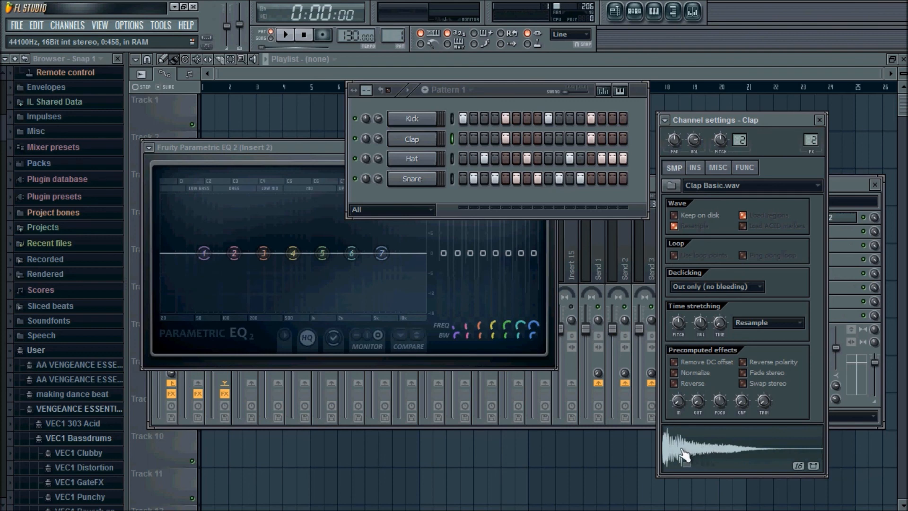
left_click(745, 450)
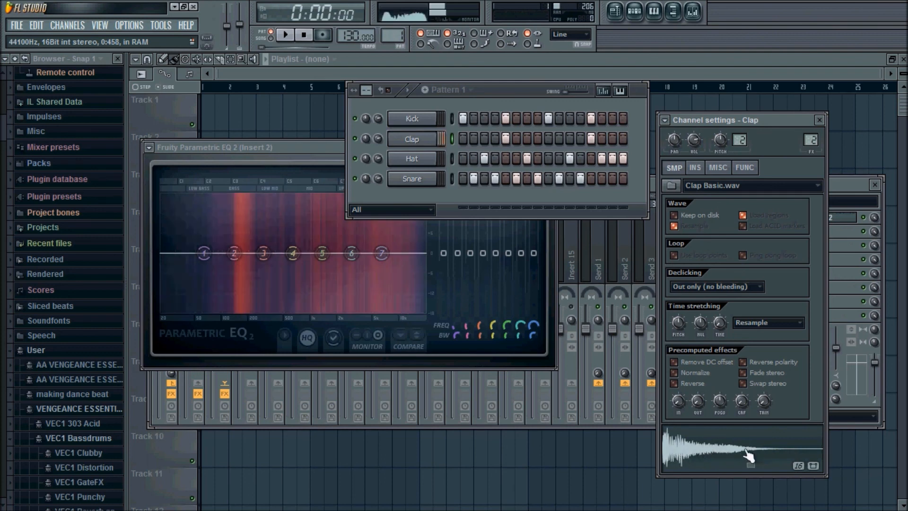
- Audition the clap sample and move the Insert 2 EQ window clear of the channel rack
left_click(746, 450)
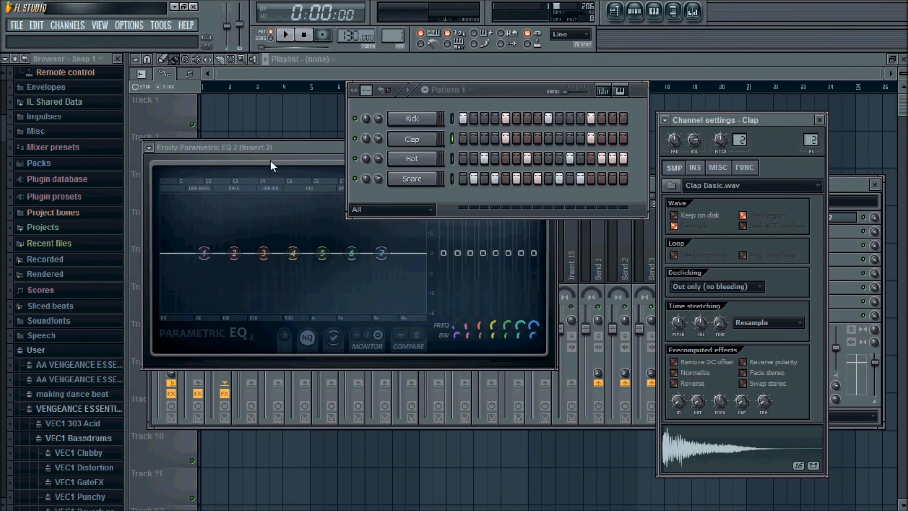
left_click_drag(296, 145, 323, 234)
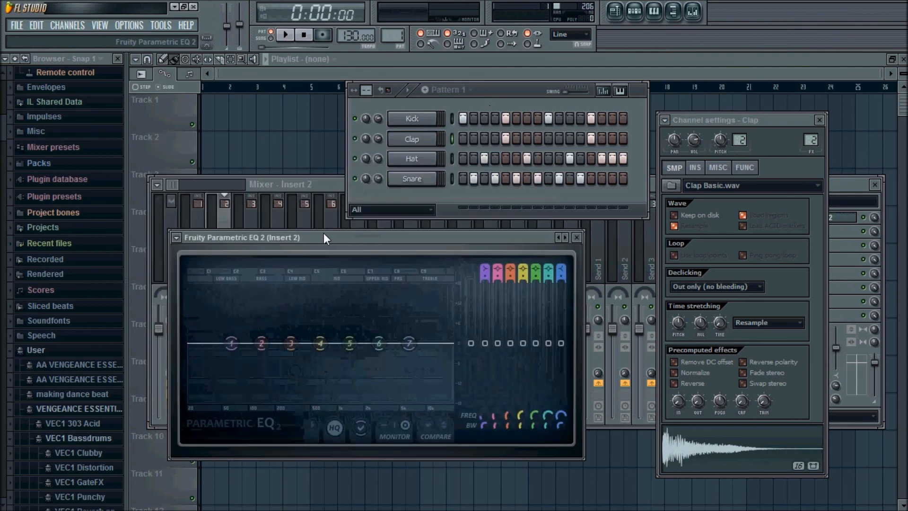
left_click(724, 438)
left_click(724, 437)
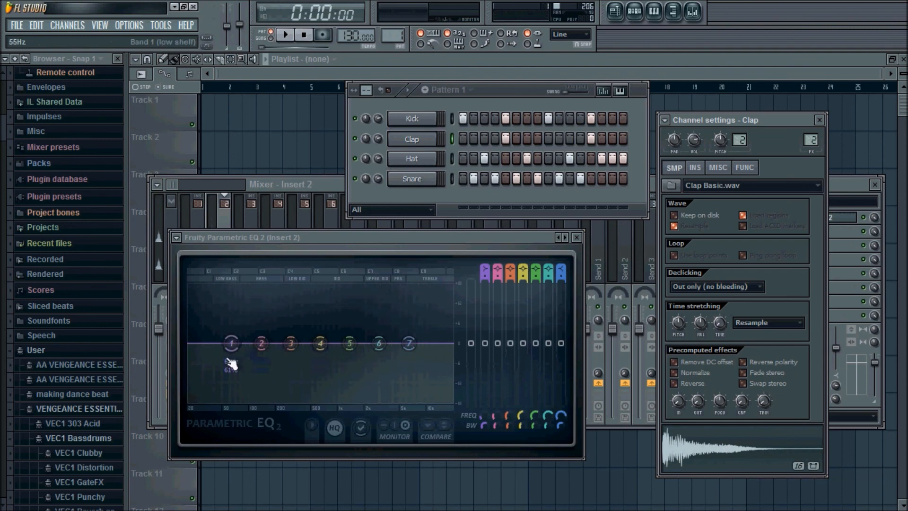
- Make band 1 of the clap's EQ a Steep 8 high pass and raise its cutoff to band 3's position
right_click(231, 344)
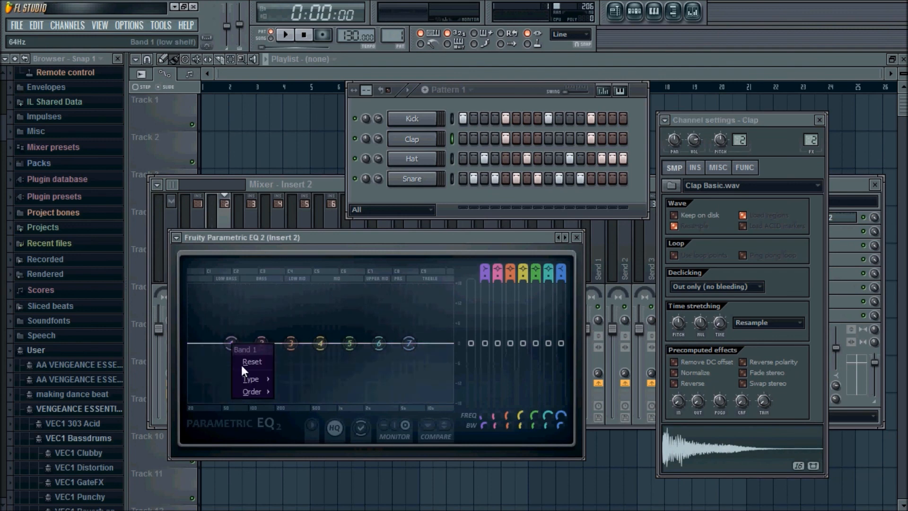
mouse_move(246, 381)
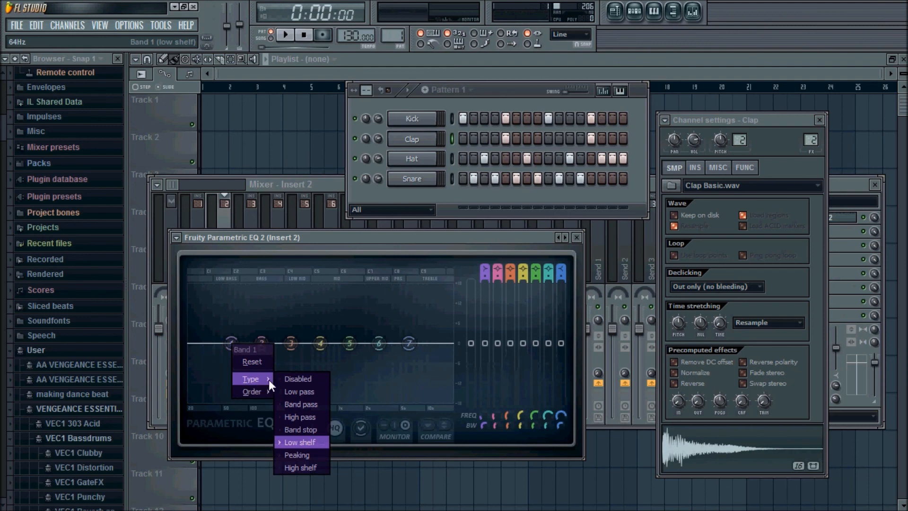
left_click(282, 416)
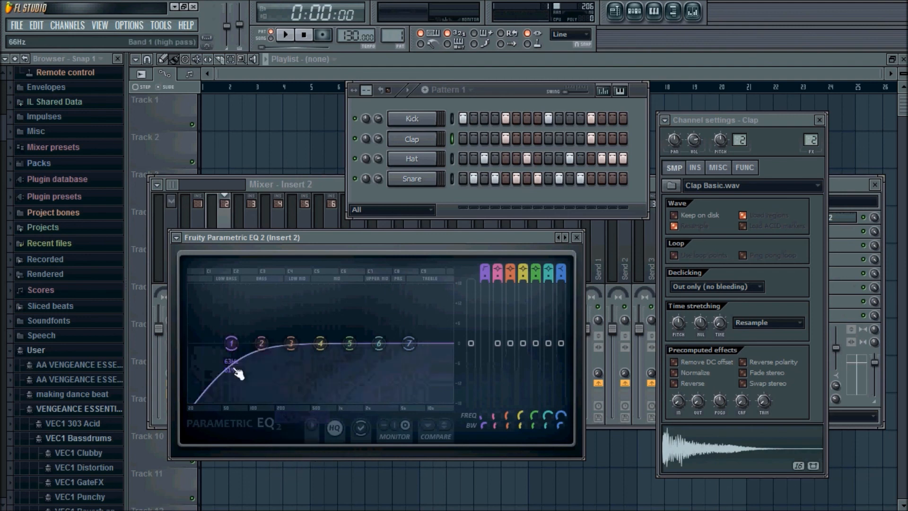
right_click(231, 342)
mouse_move(254, 396)
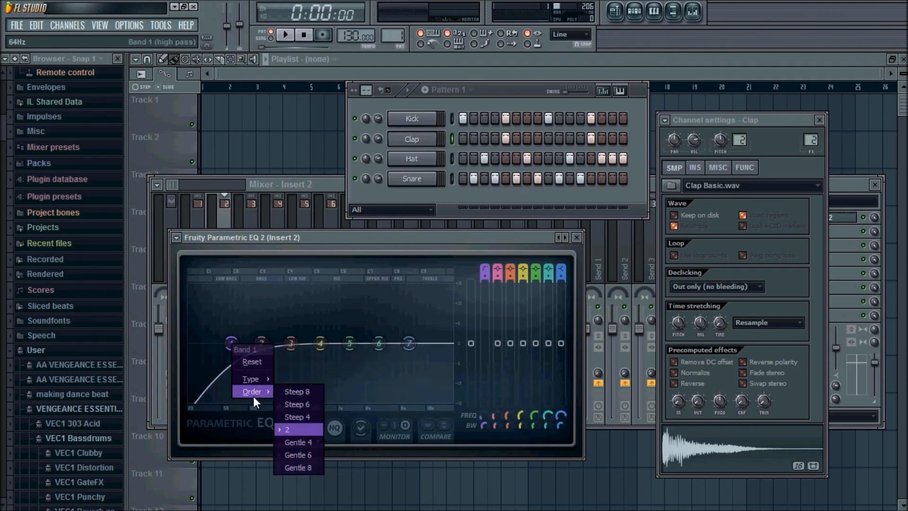
left_click(293, 391)
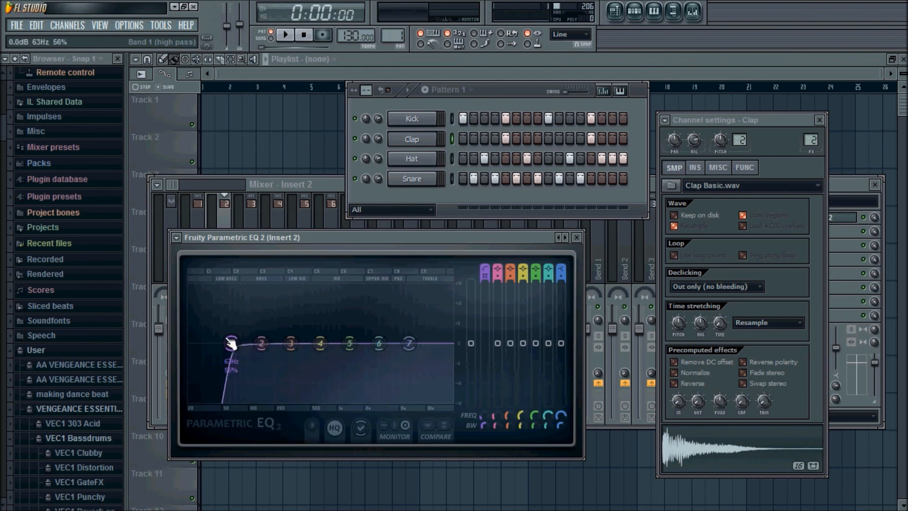
left_click_drag(231, 343, 291, 343)
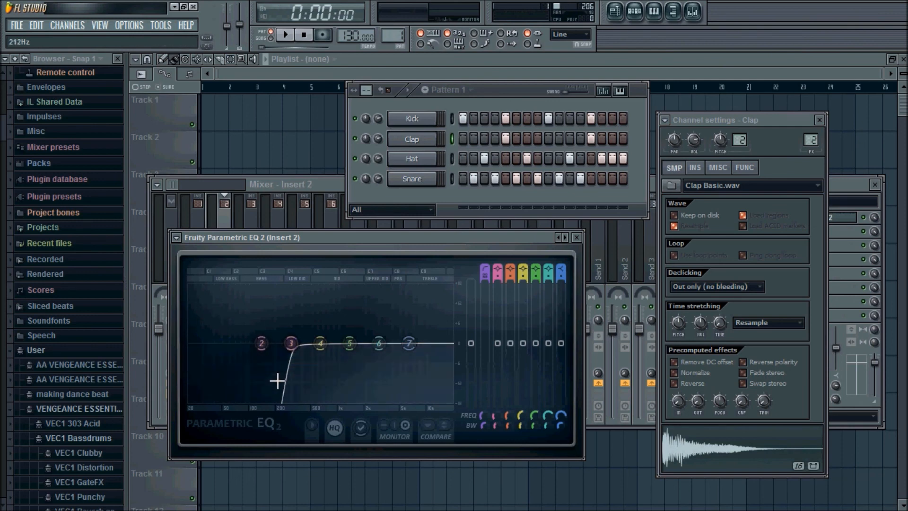
- Play the pattern to hear the filtered clap, and bring the mixer forward to watch the track levels
key("space")
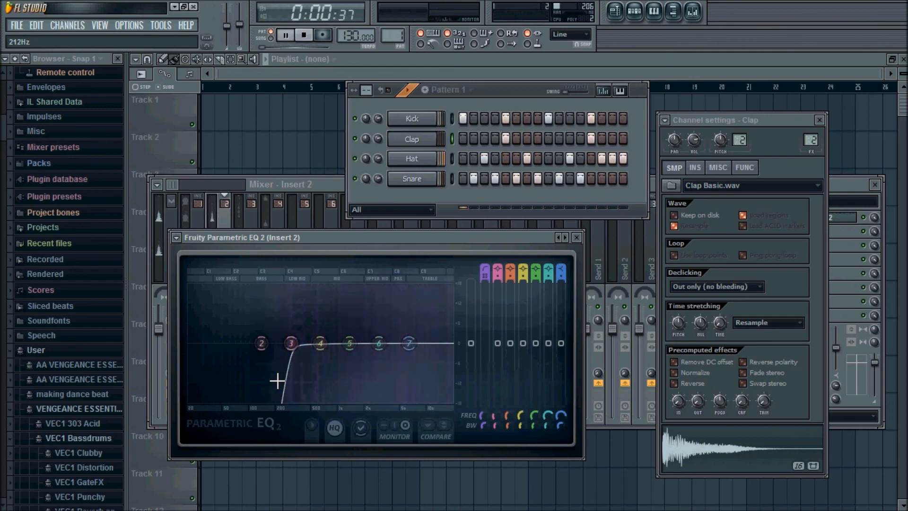
key("space")
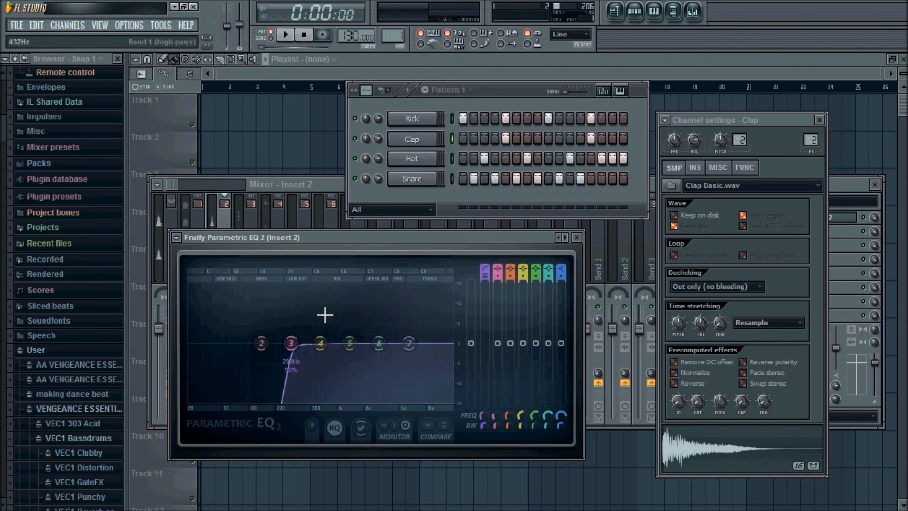
left_click(834, 192)
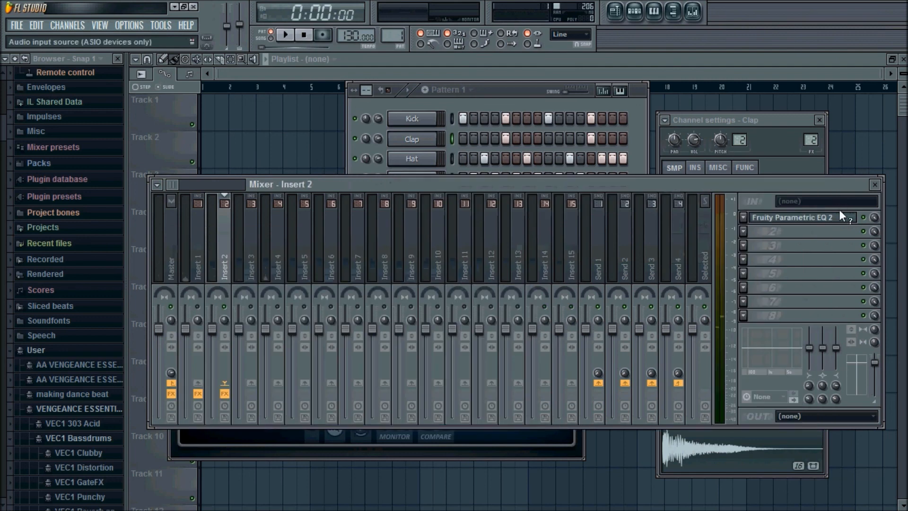
key("space")
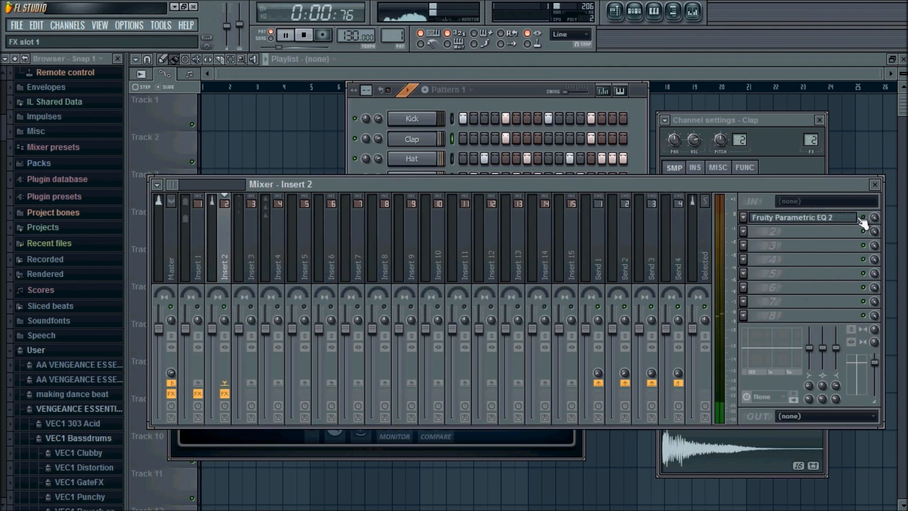
key("space")
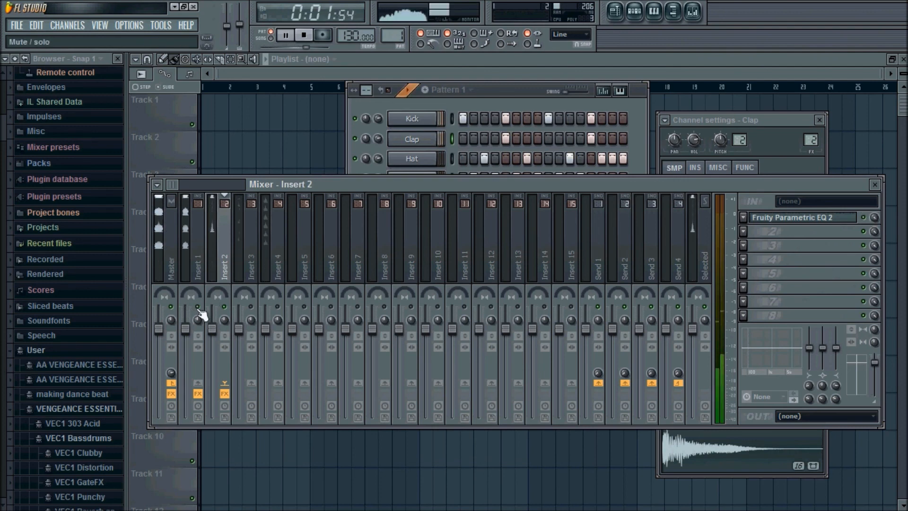
key("space")
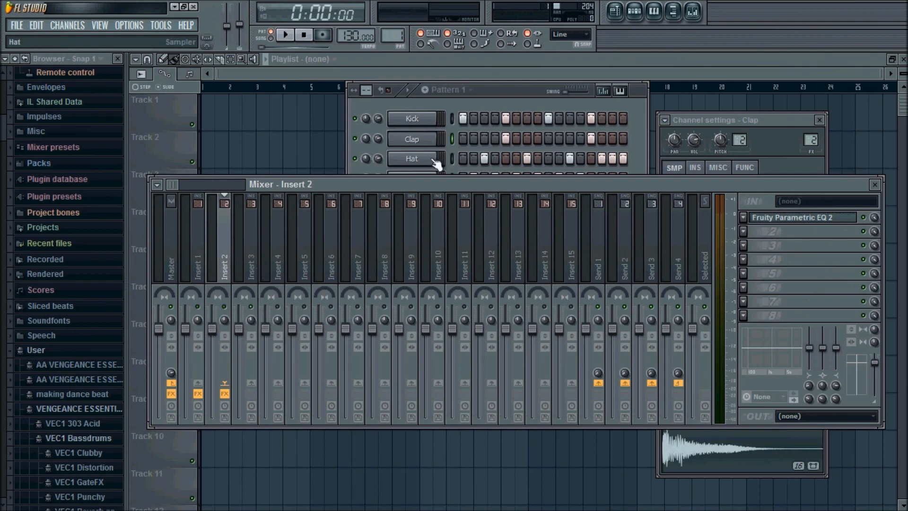
- Select all four channels, link them to consecutive mixer tracks starting from Insert 1, and play the pattern to check the routing
left_click(257, 247)
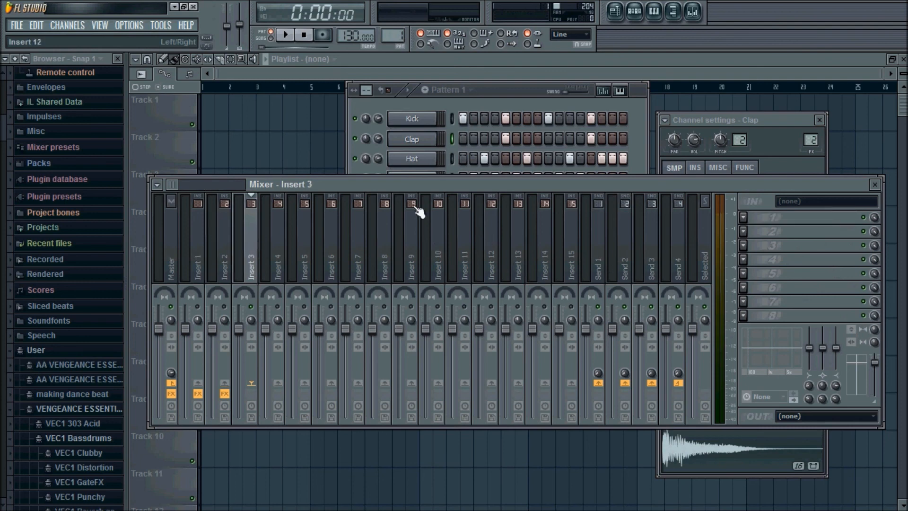
left_click(454, 118)
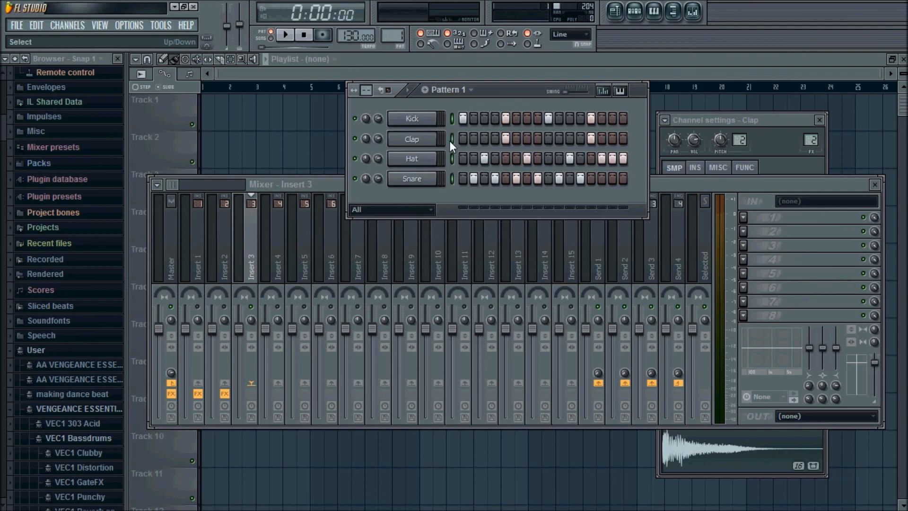
right_click(196, 249)
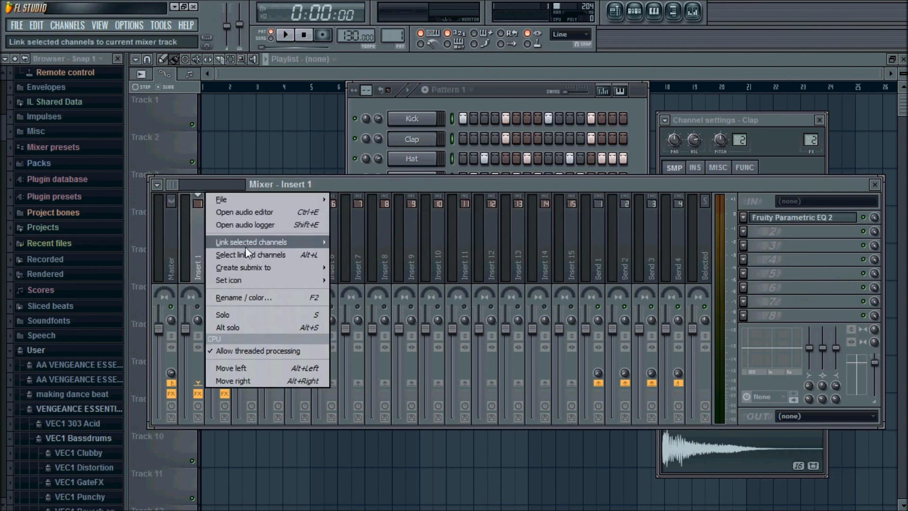
mouse_move(245, 245)
left_click(364, 255)
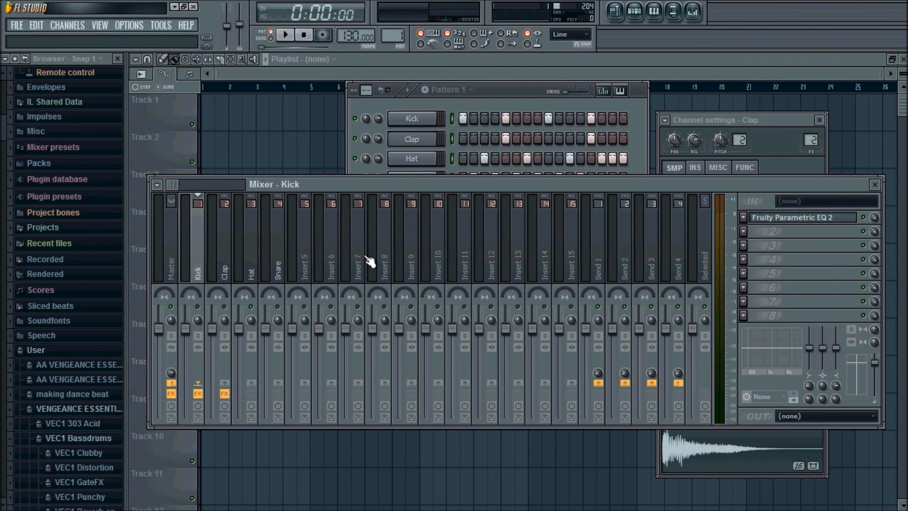
key("space")
key("space")
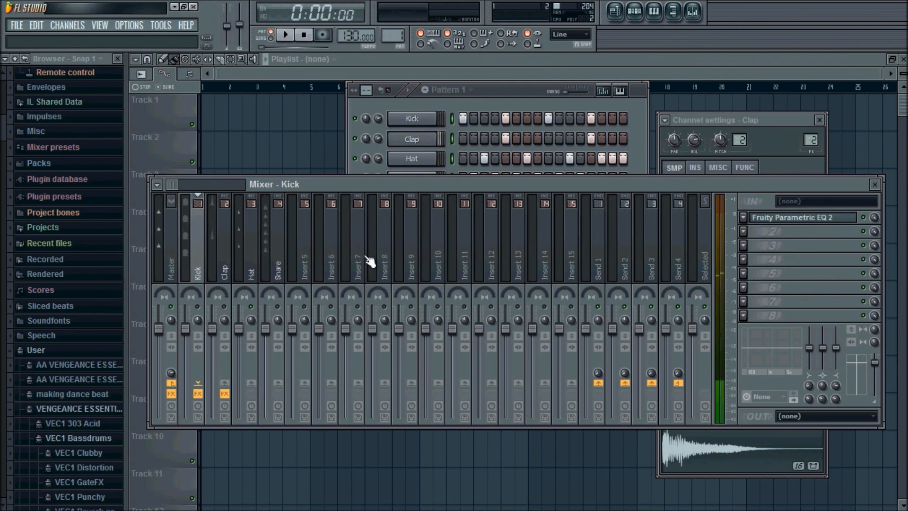
- Open the Hat channel's settings, audition its sample, and select the Hat mixer track
left_click(257, 263)
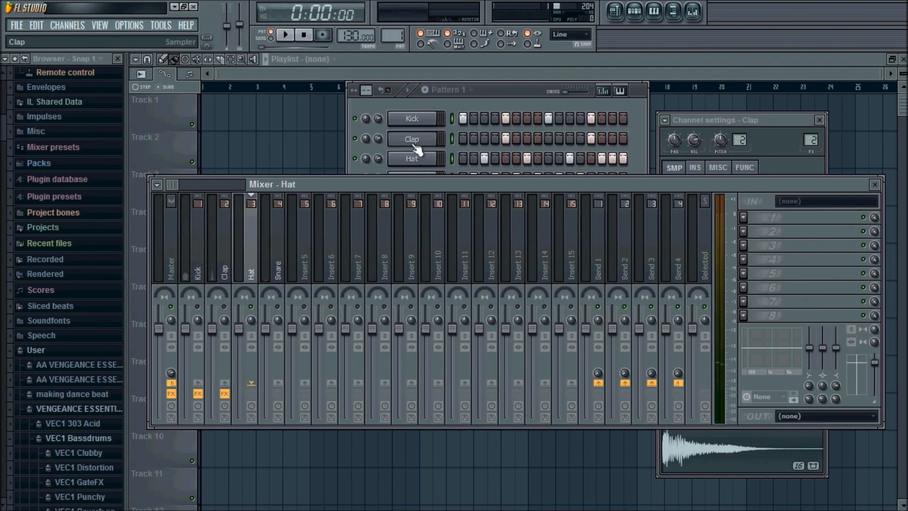
left_click(426, 160)
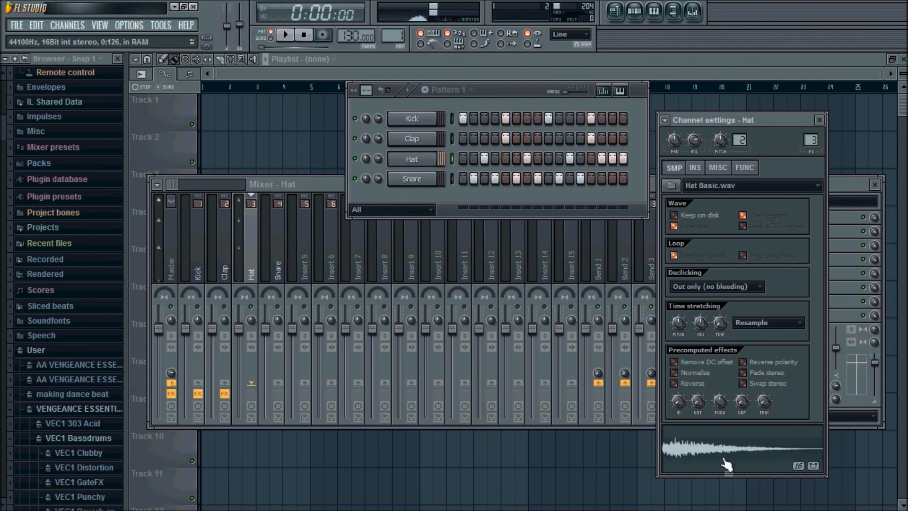
left_click(249, 274)
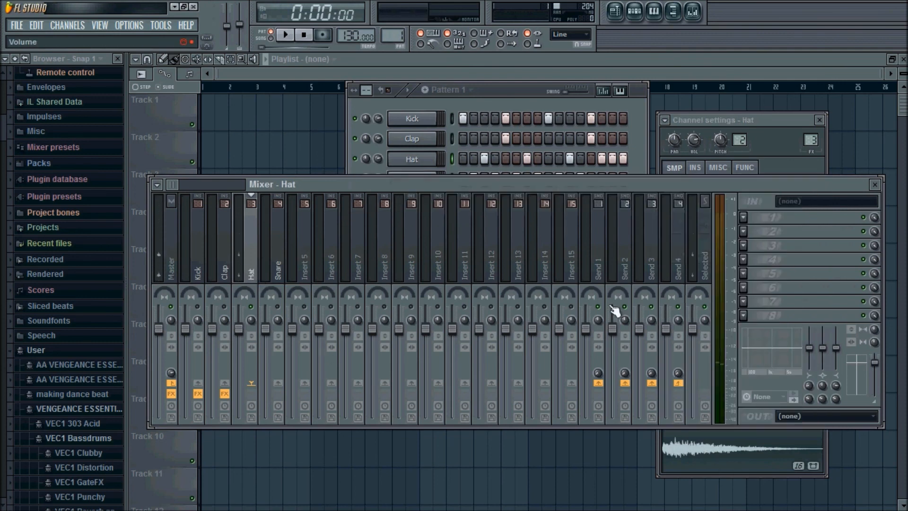
- Load Fruity Parametric EQ 2 in the Hat track's first effect slot and play the pattern to view the hat's spectrum
left_click(752, 220)
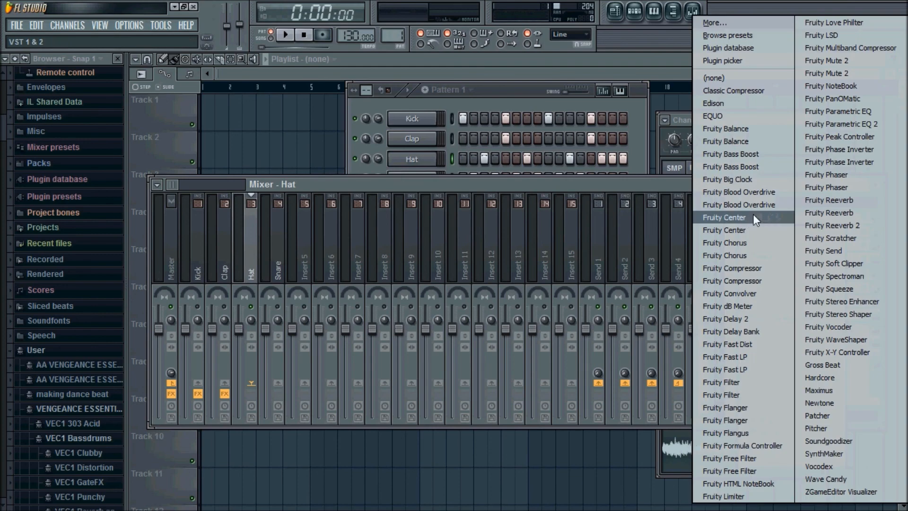
left_click(827, 125)
key("space")
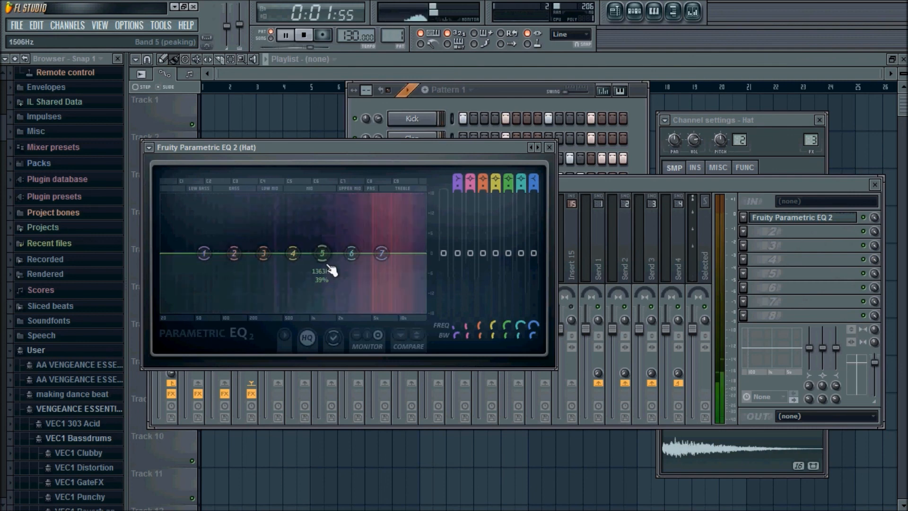
key("space")
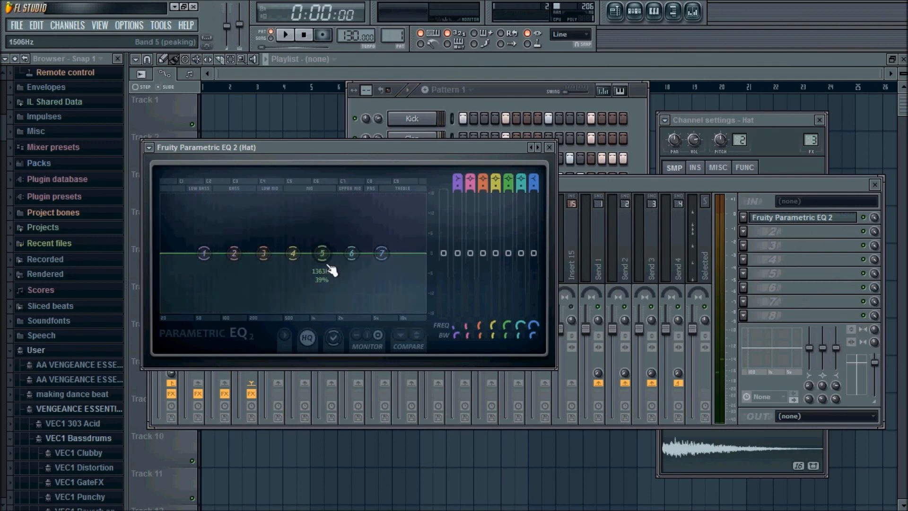
- Set band 1 of the hat's EQ to order Steep 8 and type High pass
right_click(203, 257)
mouse_move(225, 305)
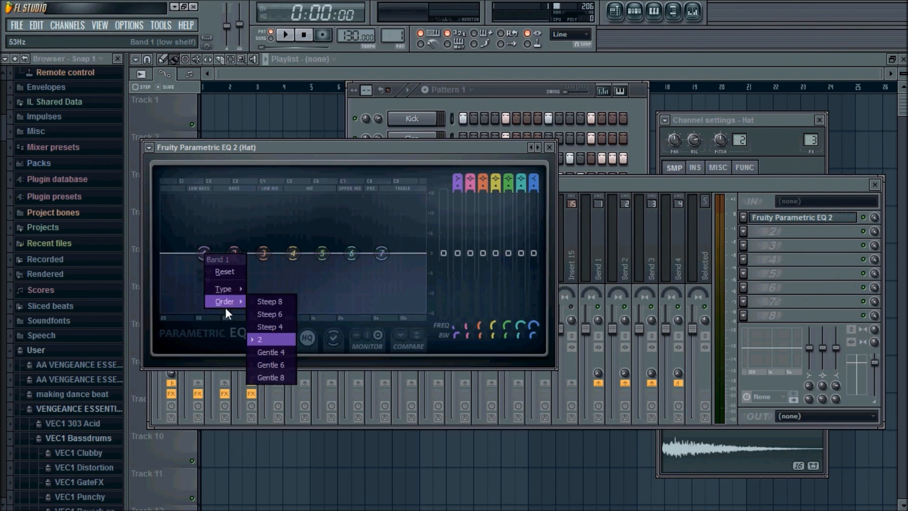
left_click(269, 302)
right_click(204, 256)
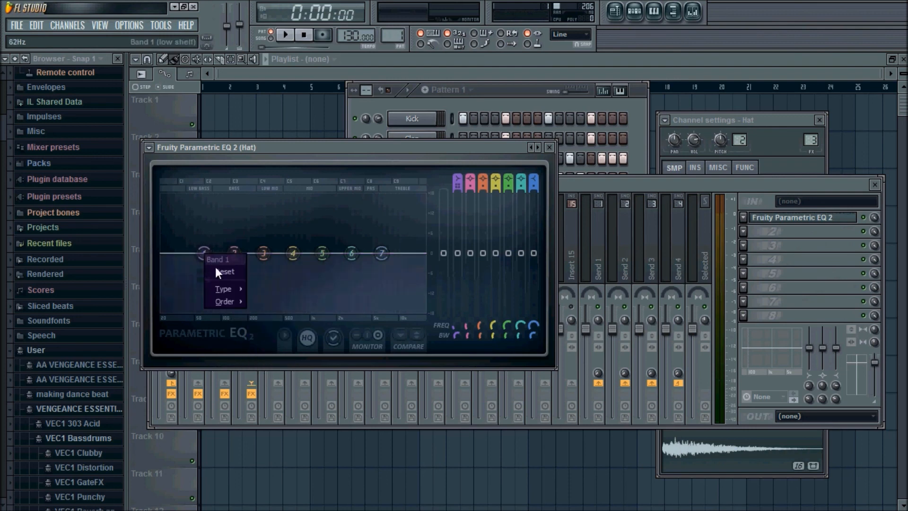
mouse_move(225, 287)
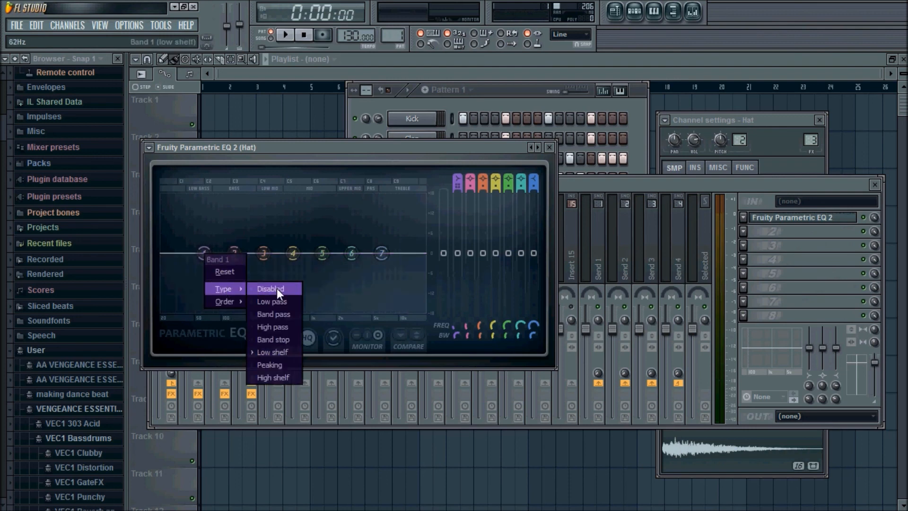
left_click(270, 327)
- Set the hat's high-pass cutoff to about 1.85 kHz while playing the pattern
left_click_drag(203, 253, 344, 253)
key("space")
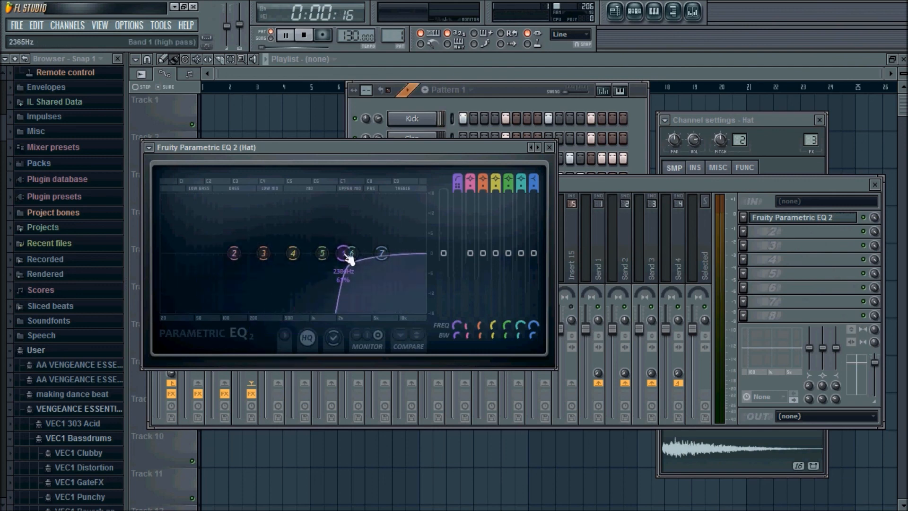
mouse_move(349, 257)
left_mouse_down()
mouse_move(328, 253)
mouse_move(339, 259)
left_mouse_up()
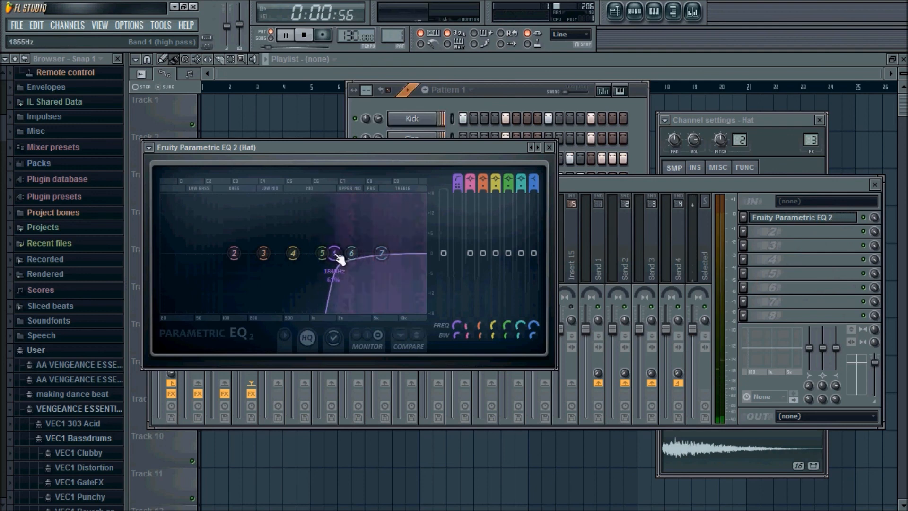
key("space")
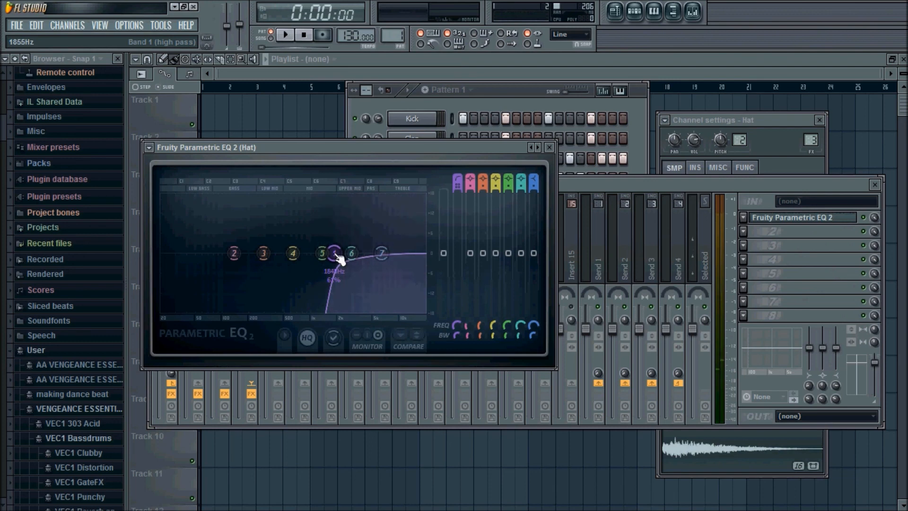
- Select the Snare mixer track and load Fruity Parametric EQ 2 in its first effect slot
left_click(505, 94)
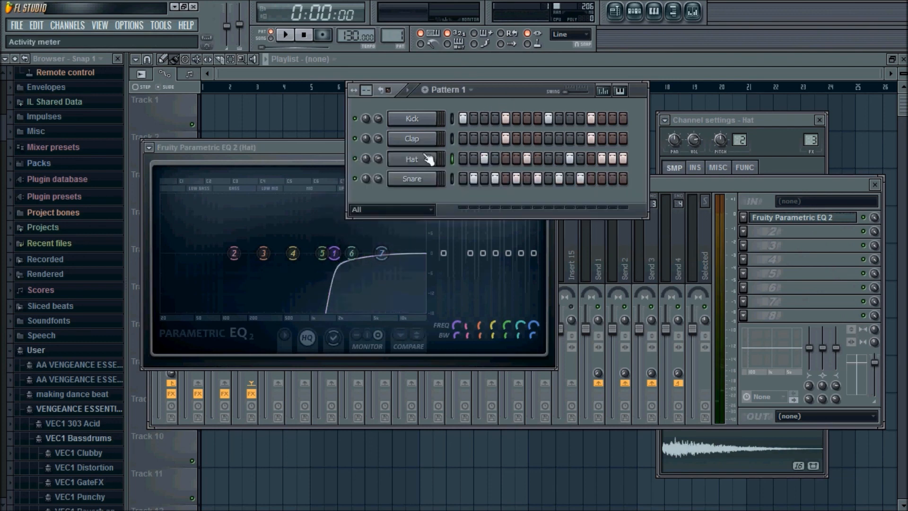
left_click(724, 183)
left_click(283, 258)
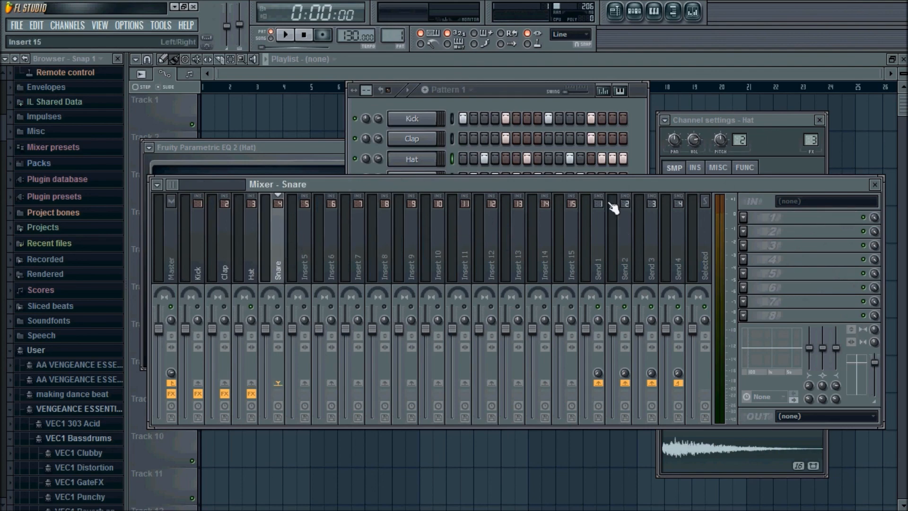
left_click(743, 220)
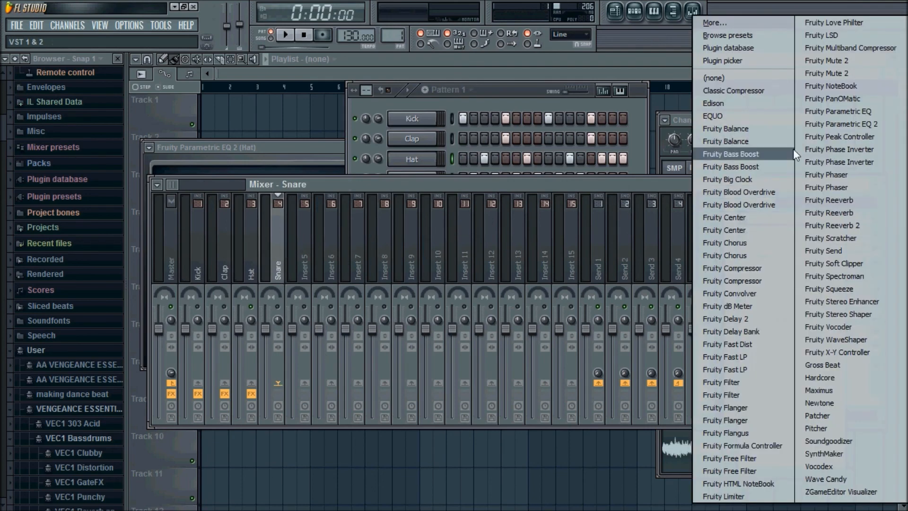
left_click(831, 123)
left_click_drag(429, 159, 700, 135)
left_click(280, 313)
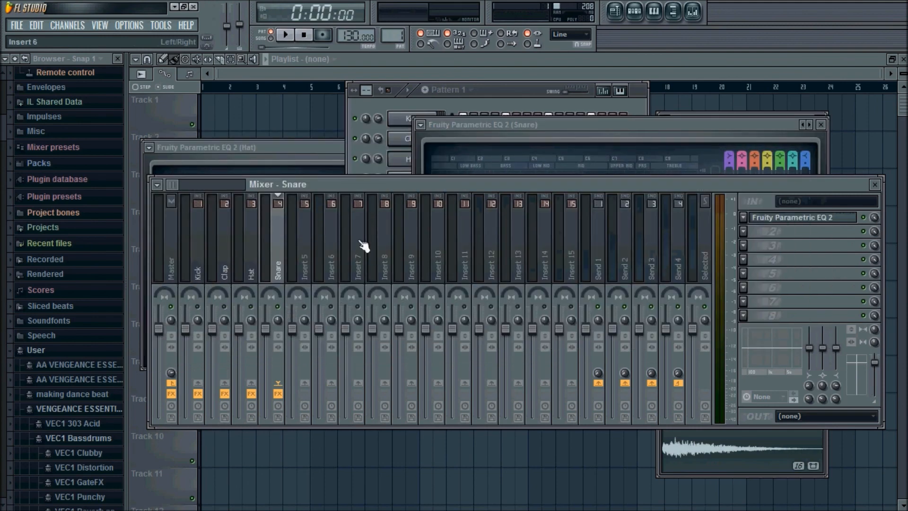
- Boost band 5 and cut band 2 at about 133 Hz in the snare's EQ
left_click(521, 126)
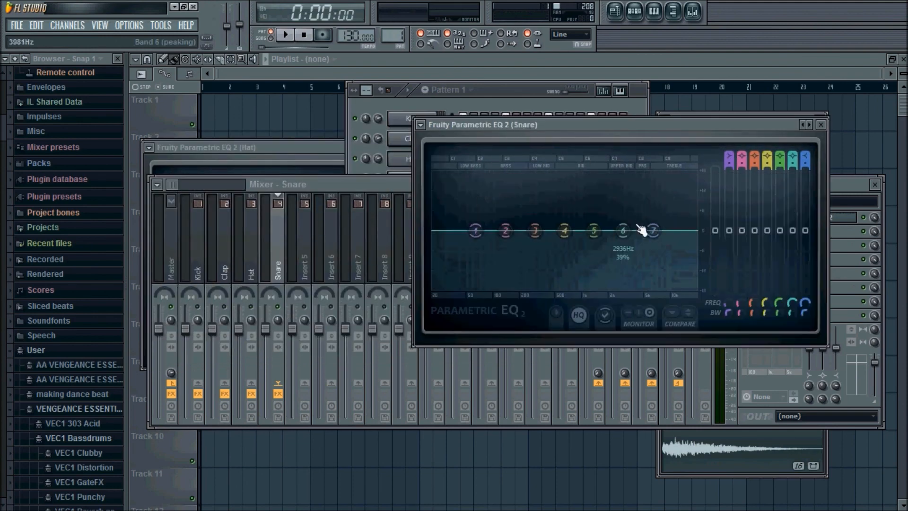
left_click_drag(602, 236, 602, 220)
left_click_drag(506, 231, 506, 249)
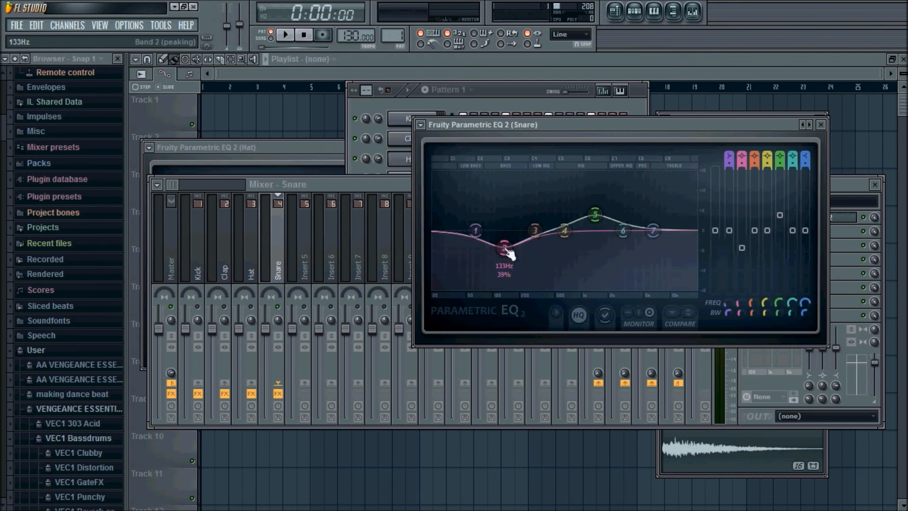
- Open the Snare channel's settings and audition its sample repeatedly to view the snare's spectrum in the EQ
left_click(492, 90)
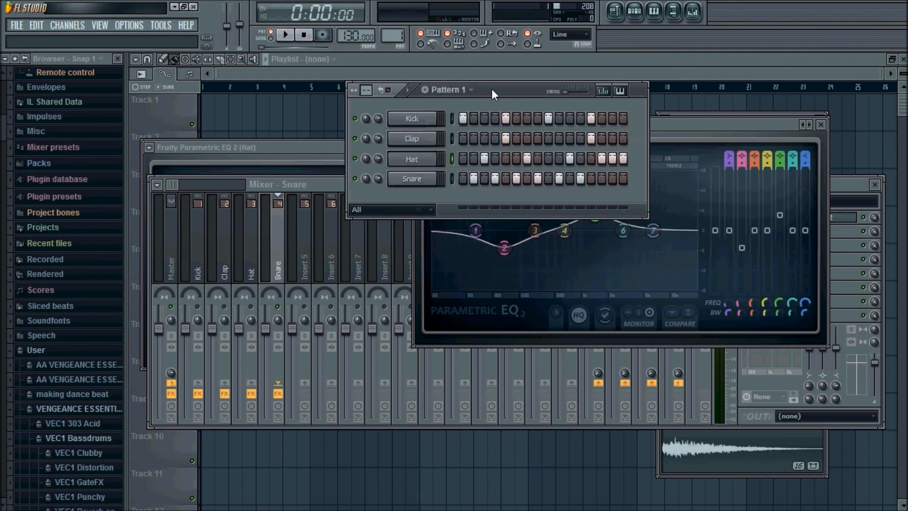
left_click(419, 178)
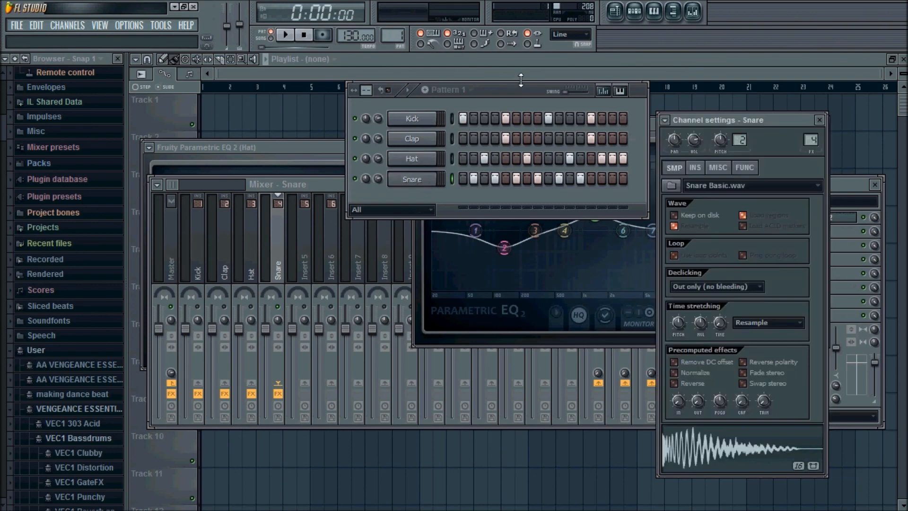
left_click_drag(503, 93, 279, 125)
left_click(708, 447)
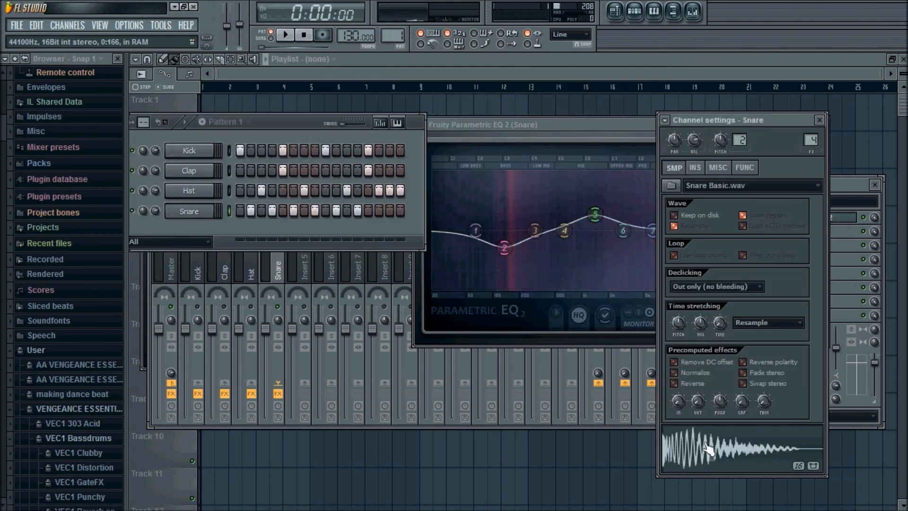
left_click(707, 447)
left_click(708, 447)
left_click(708, 446)
left_click(708, 446)
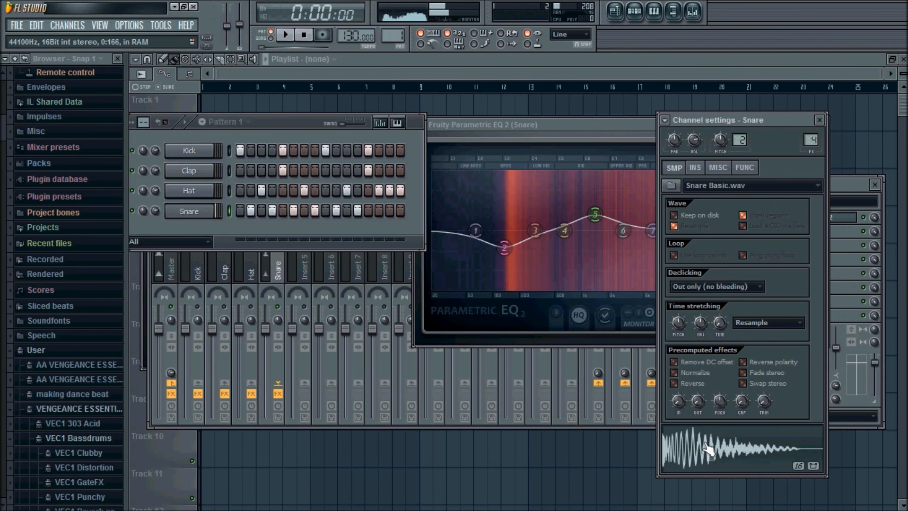
- Shift the snare's band 2 cut to about 140 Hz and audition the snare sample
left_click_drag(575, 128, 466, 126)
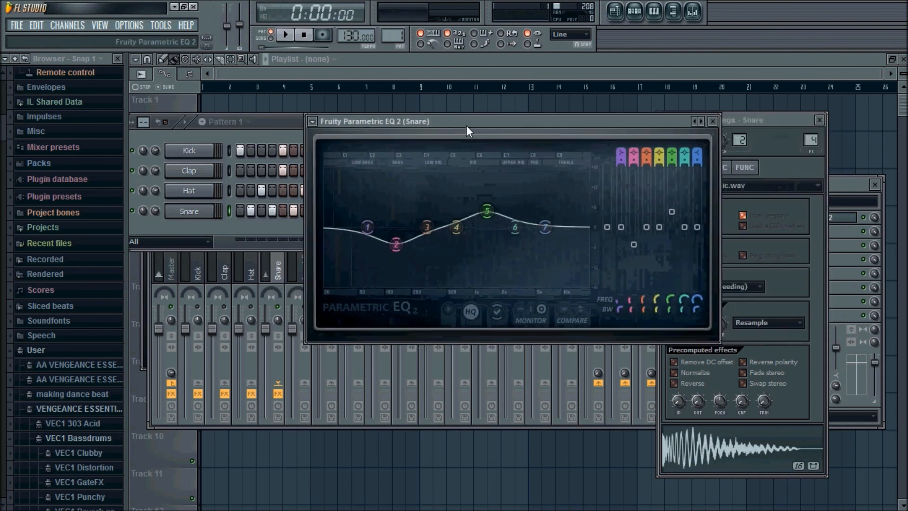
left_click_drag(401, 243, 404, 252)
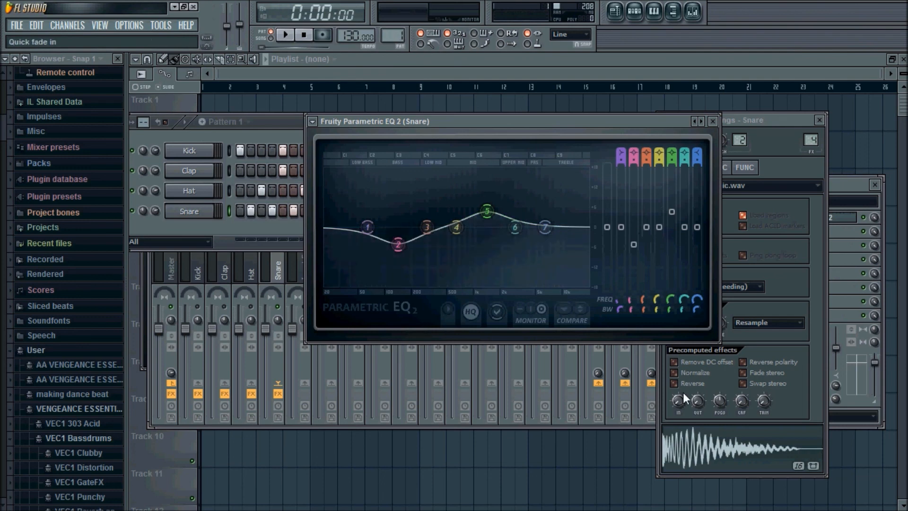
left_click(723, 450)
left_click(725, 452)
left_click(728, 456)
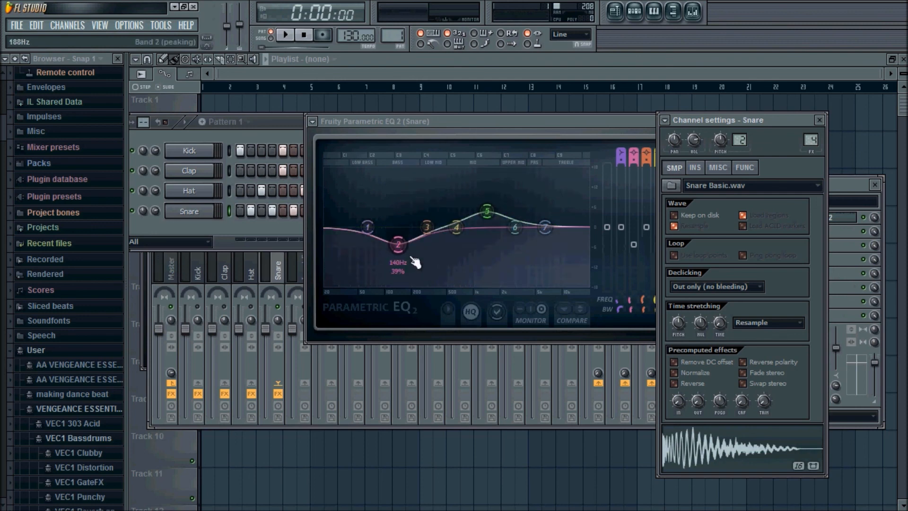
- Close the snare's EQ, bring the mixer forward and play the pattern to hear the equalized drums
left_click_drag(601, 125, 538, 152)
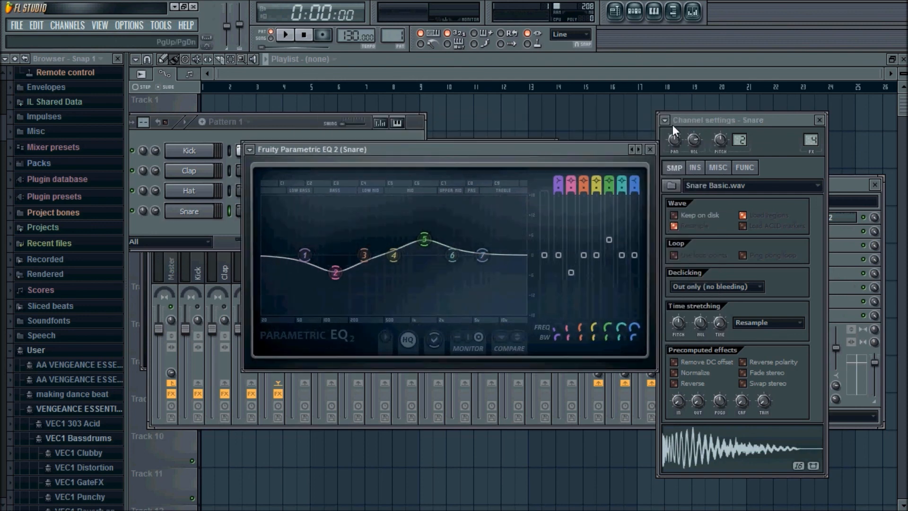
left_click(651, 151)
left_click(472, 183)
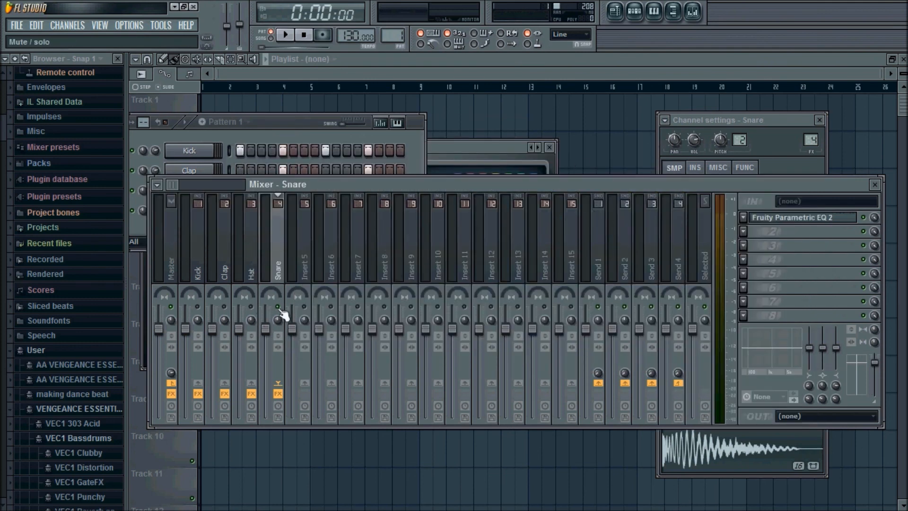
key("space")
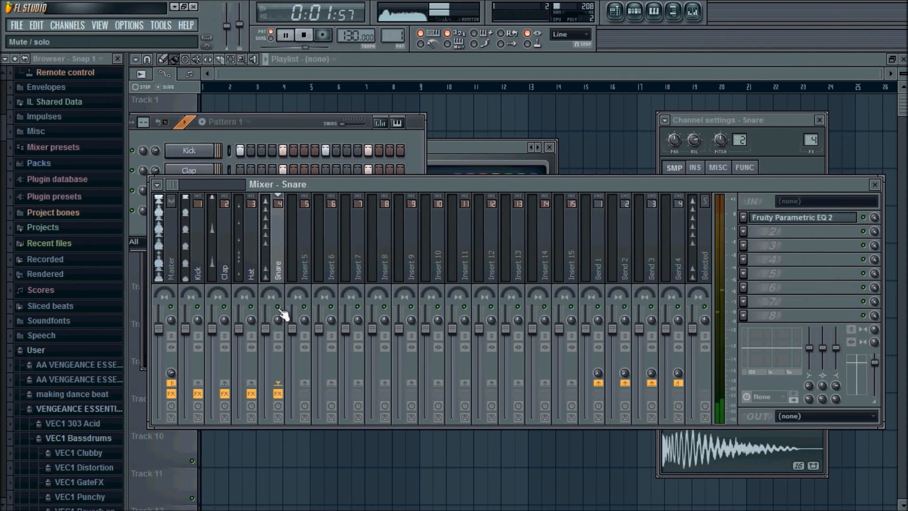
key("space")
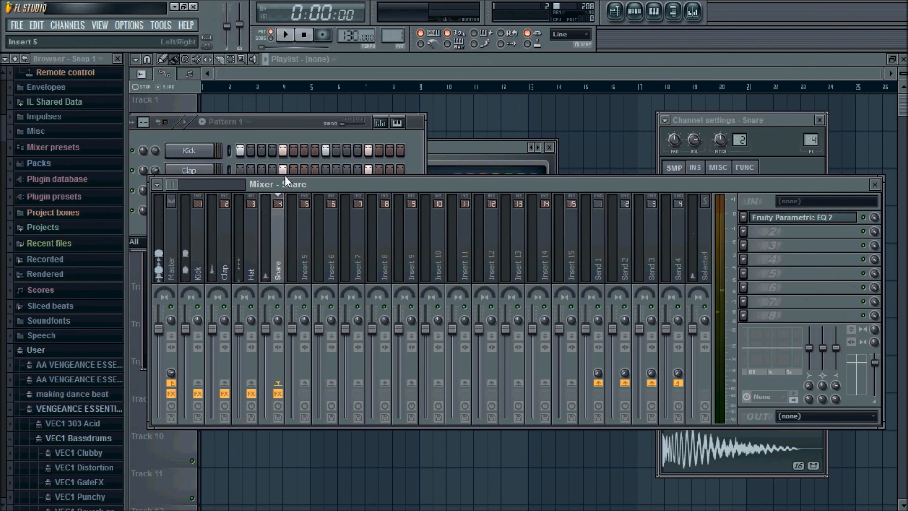
- Select the Clap mixer track and load Fruity Reeverb 2 in its second effect slot
left_click(296, 123)
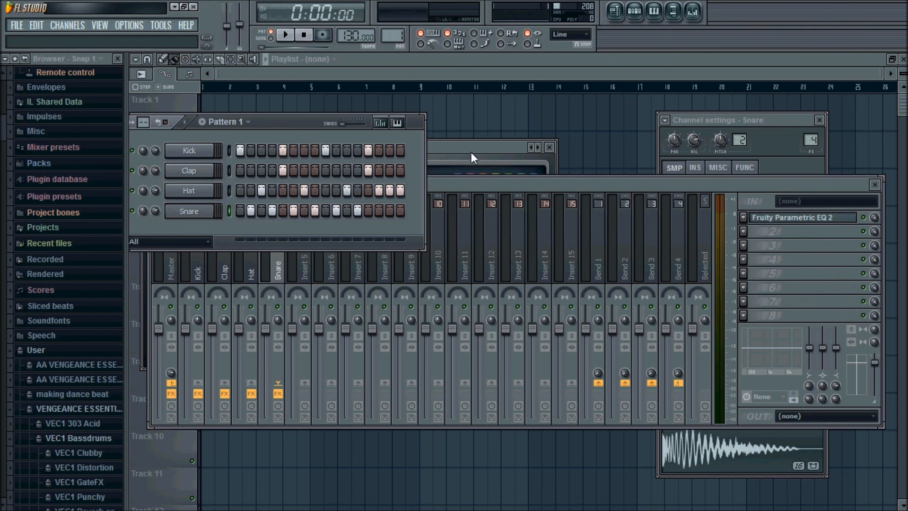
left_click(481, 201)
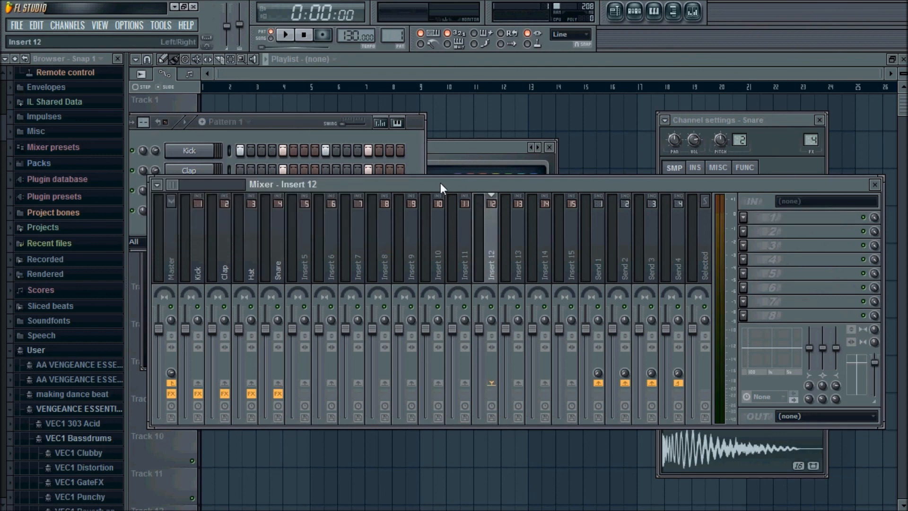
left_click(226, 256)
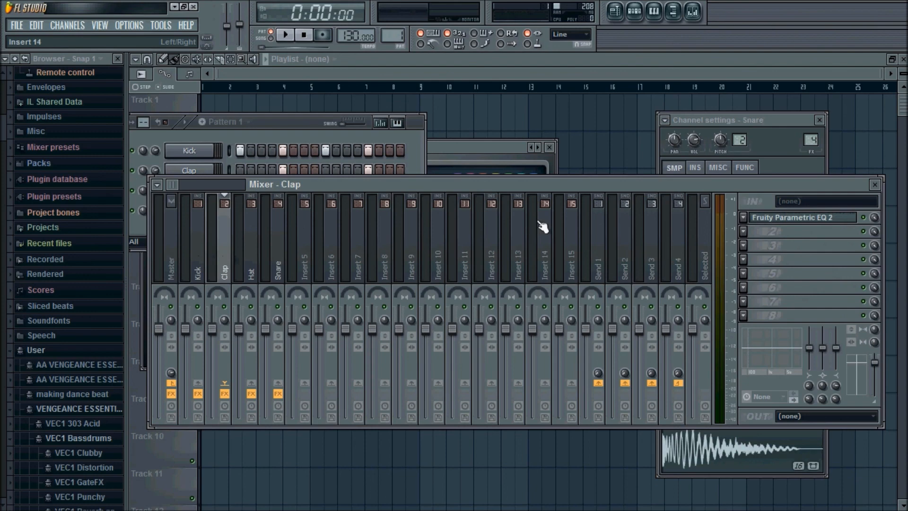
left_click(753, 231)
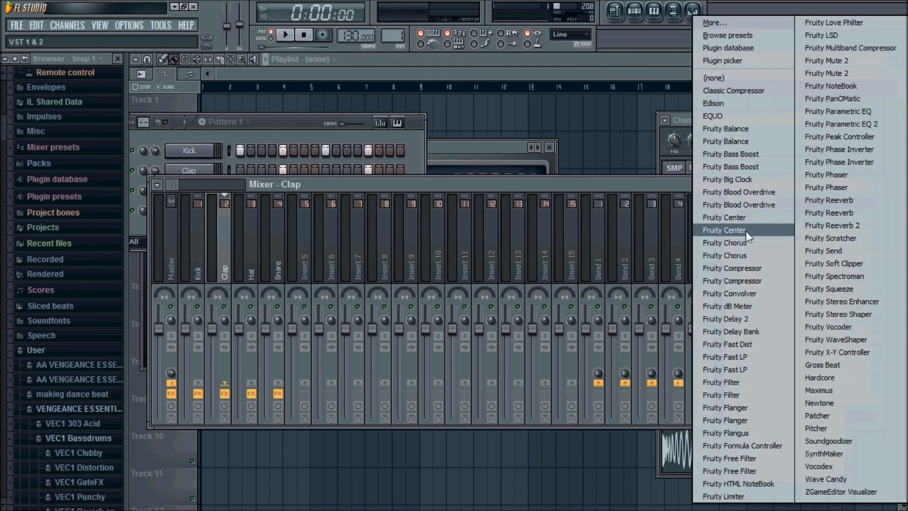
left_click(829, 224)
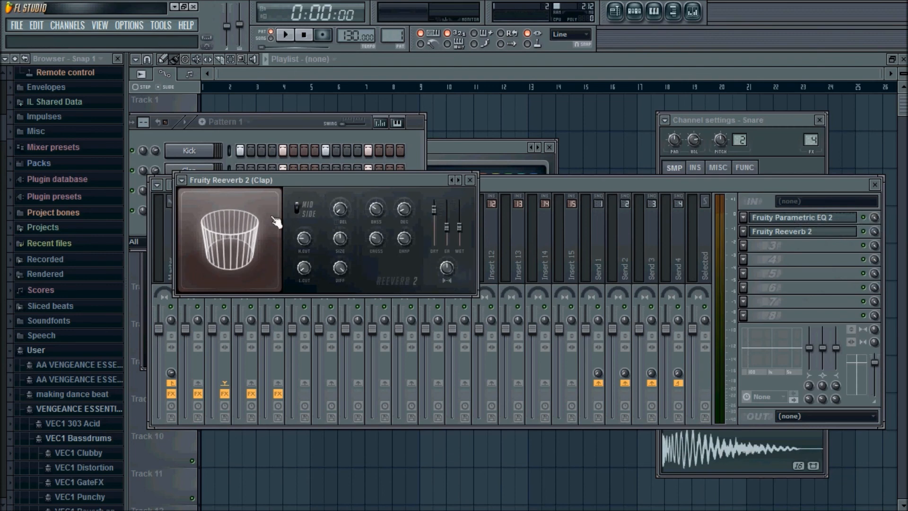
- Play the pattern and solo the Clap track to hear its reverb on its own
key("space")
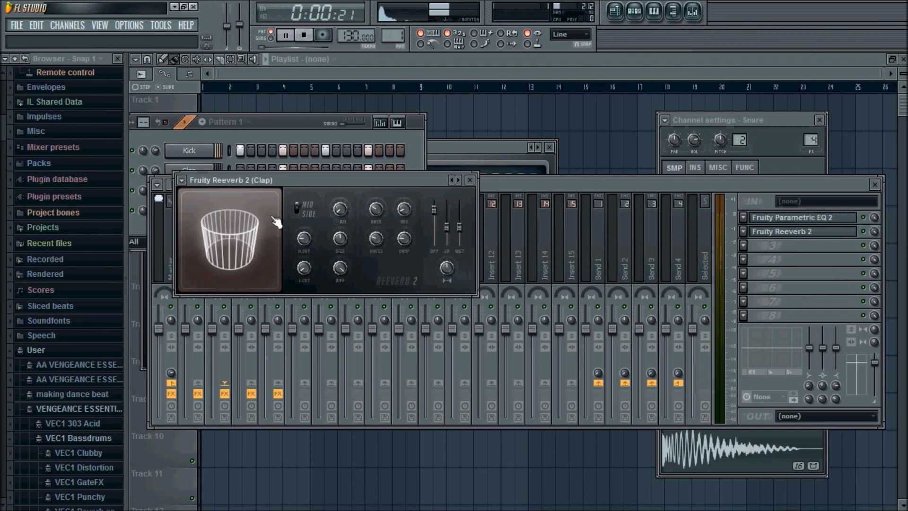
key("space")
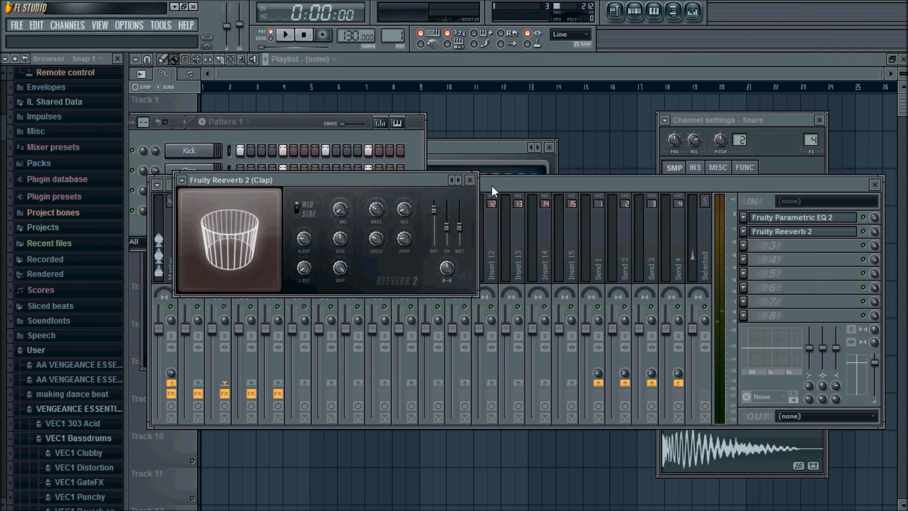
left_click(492, 185)
key("space")
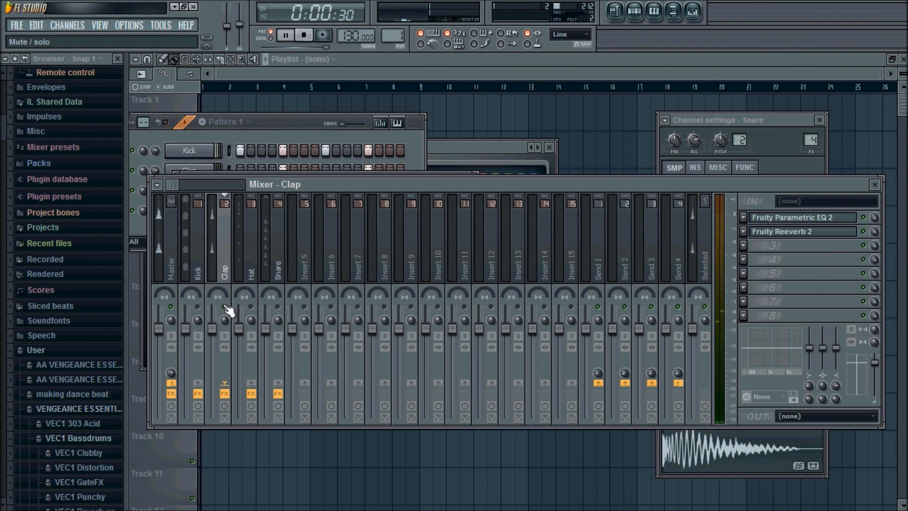
key("space")
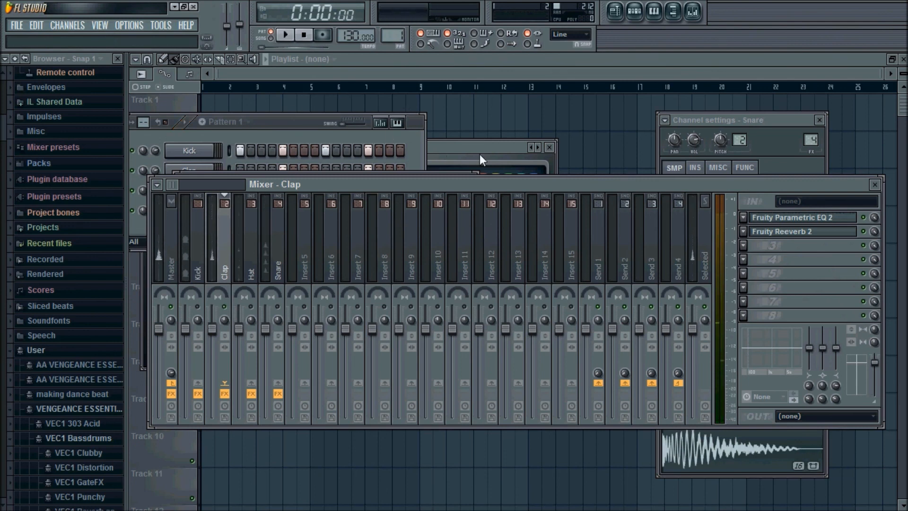
- Reopen the clap's Fruity Reeverb 2 and try different room sizes, up to 100, and diffusion amounts while the pattern plays
left_click(787, 233)
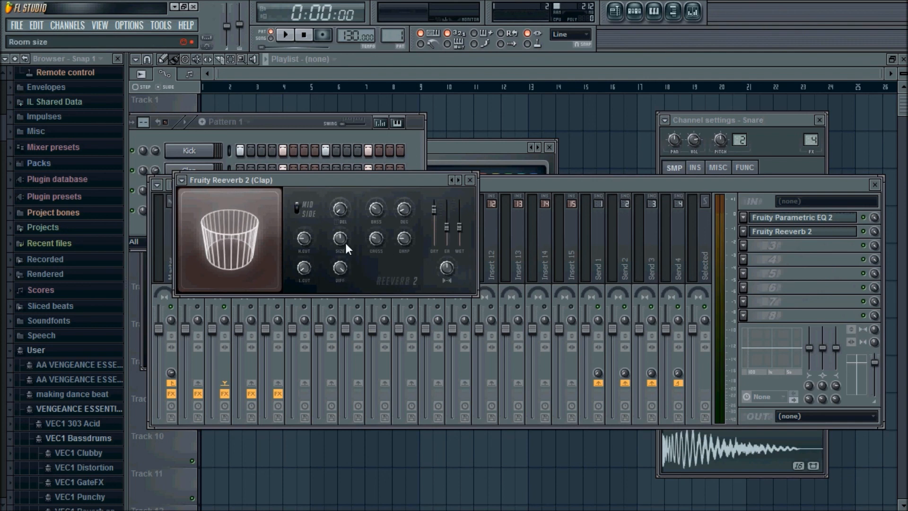
left_click_drag(239, 244, 240, 204)
key("space")
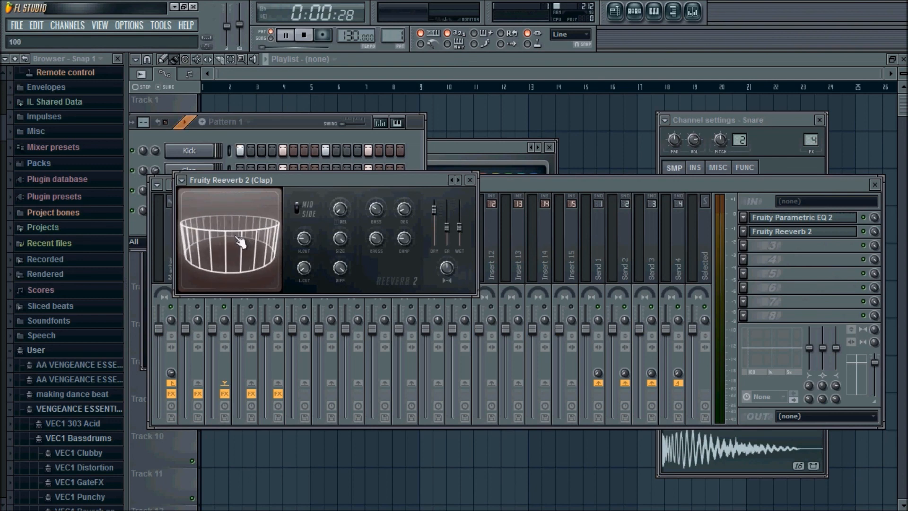
left_click_drag(237, 237, 230, 279)
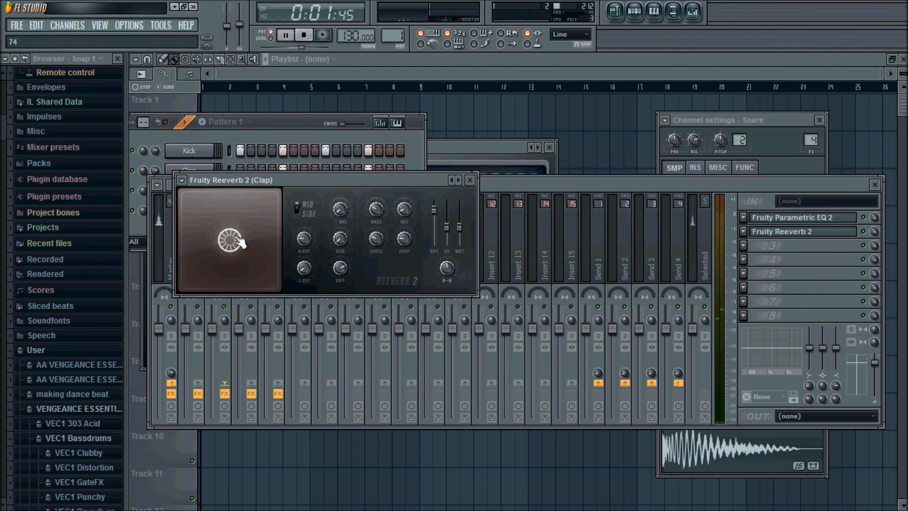
key("space")
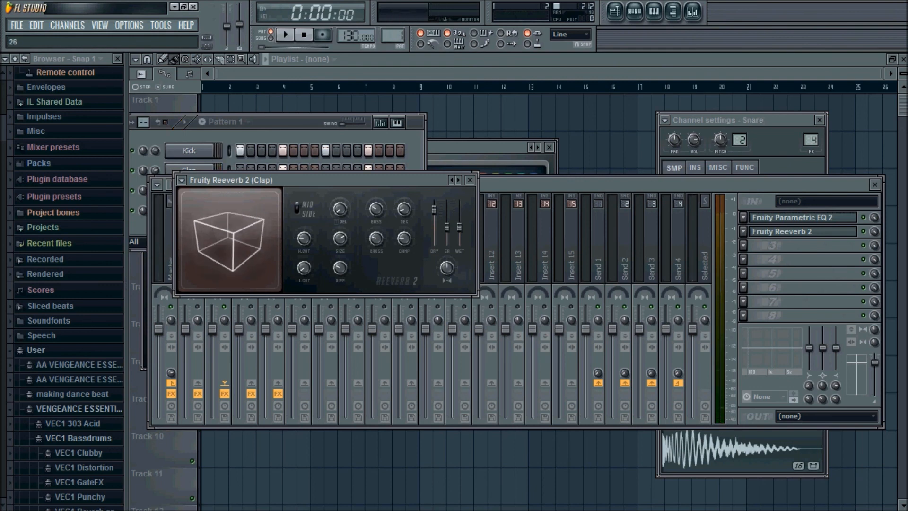
- Restore the clap reverb's high diffusion and raise its room size to about 89 while playing the pattern
key("space")
key("space")
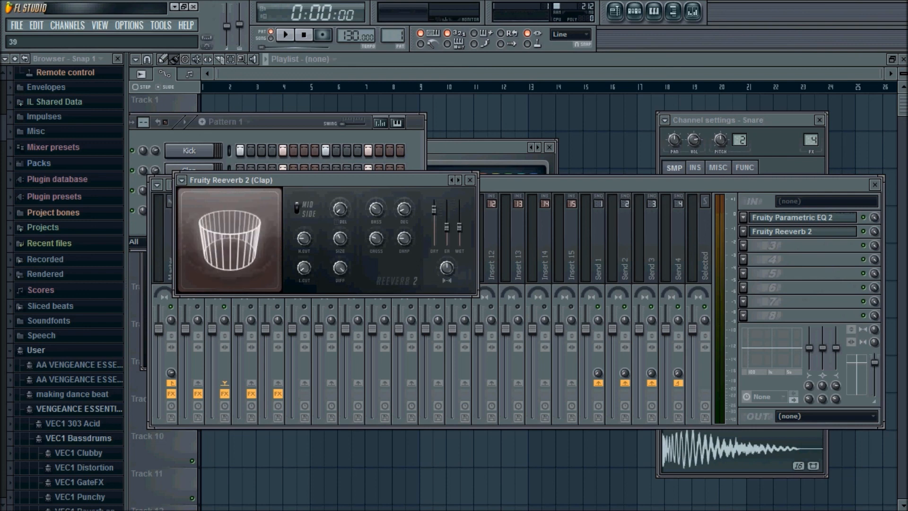
key("space")
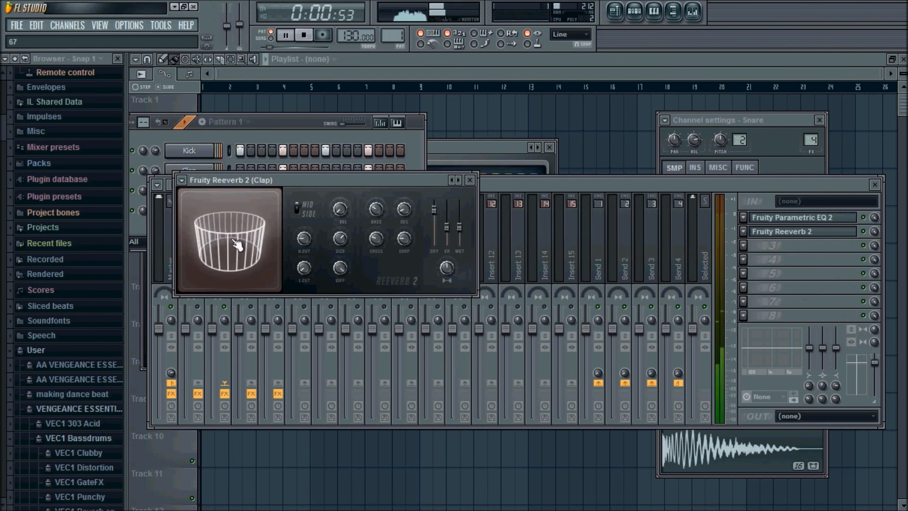
key("space")
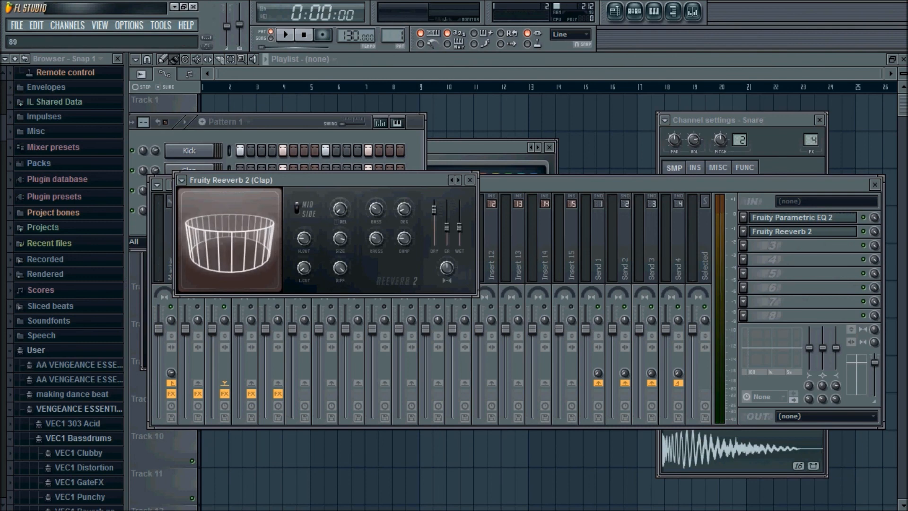
- Try a delay of about 104 ms on the clap's reverb while playing the pattern, and set it back to 0 ms
left_click_drag(339, 207, 340, 196)
key("space")
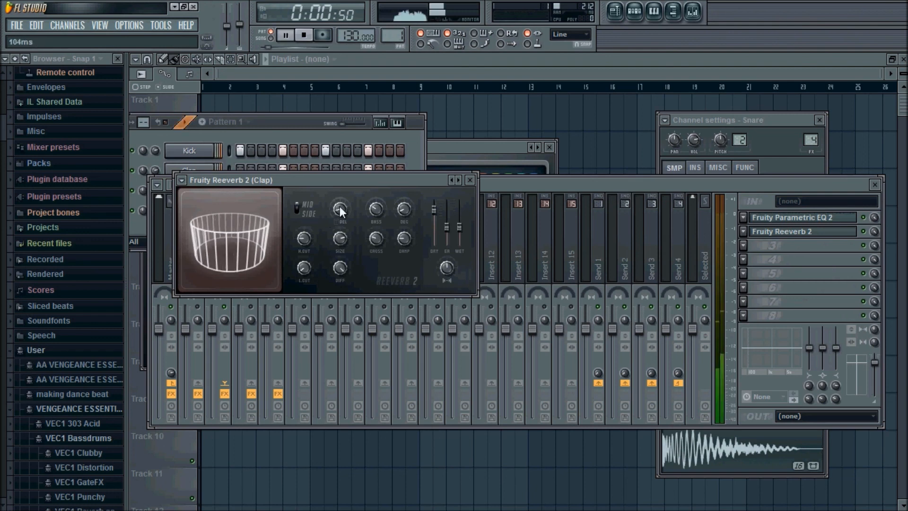
key("space")
key("space")
key("space")
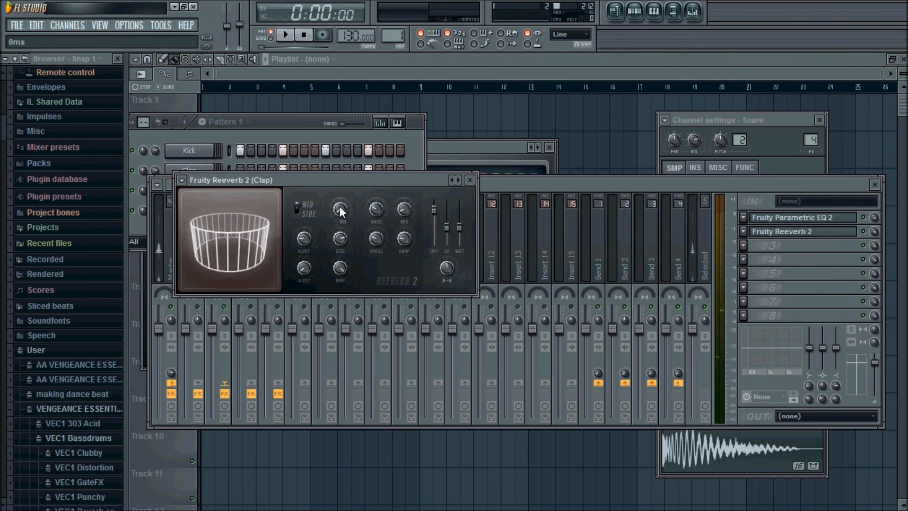
- Try a higher bass setting on the clap's Fruity Reeverb 2 while playing the pattern, and turn it back down
left_click(305, 238)
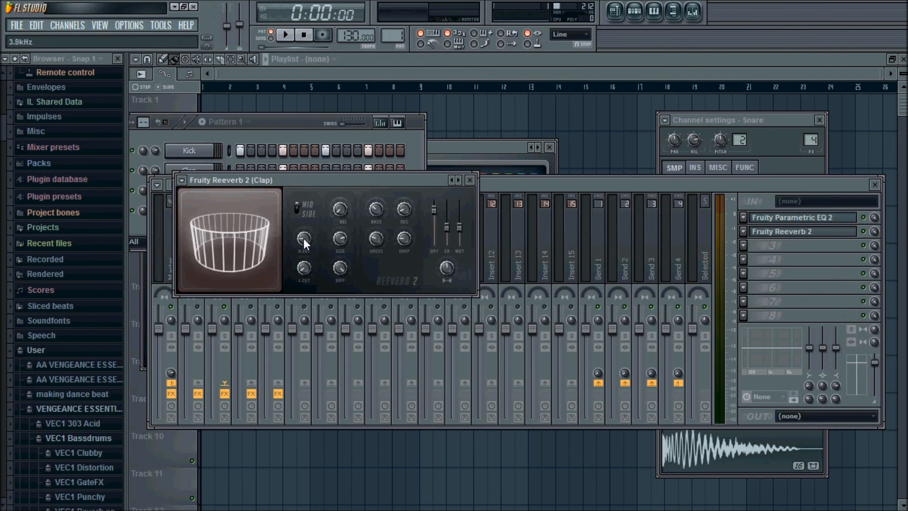
left_click(304, 267)
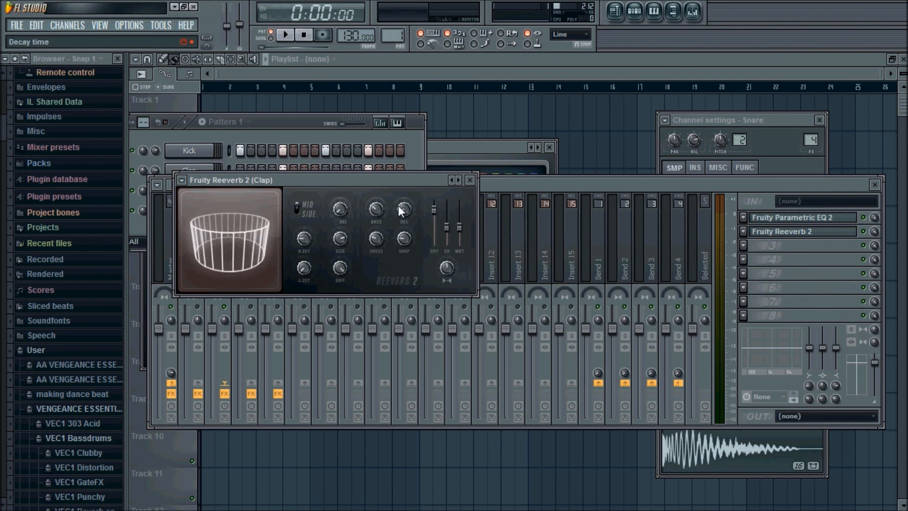
left_click_drag(376, 208, 376, 163)
key("space")
key("space")
left_click_drag(376, 209, 376, 255)
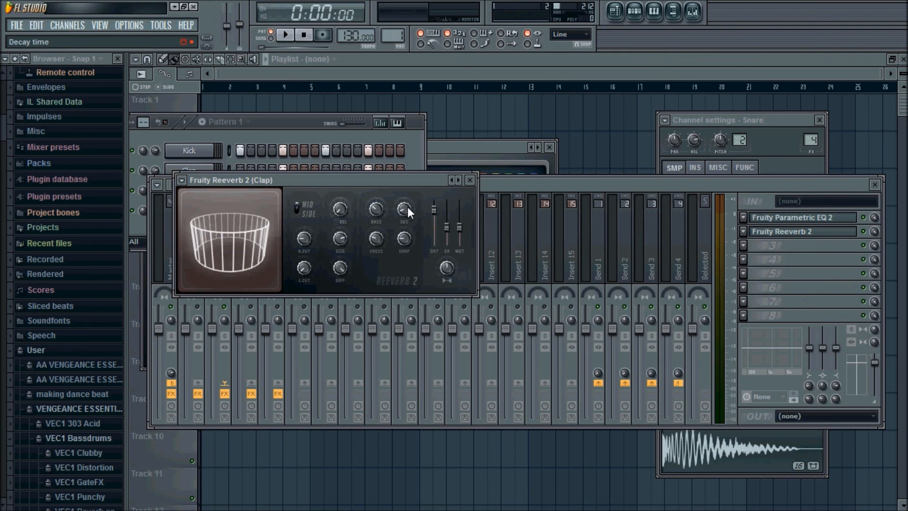
- Try decay times of 20.0 sec and 0.1 sec on the clap's reverb while playing the pattern
left_click_drag(405, 206, 405, 204)
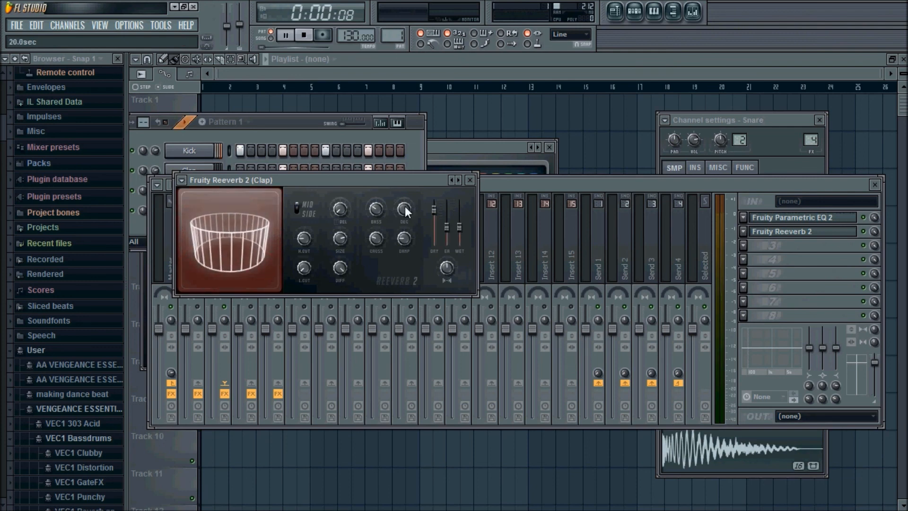
key("space")
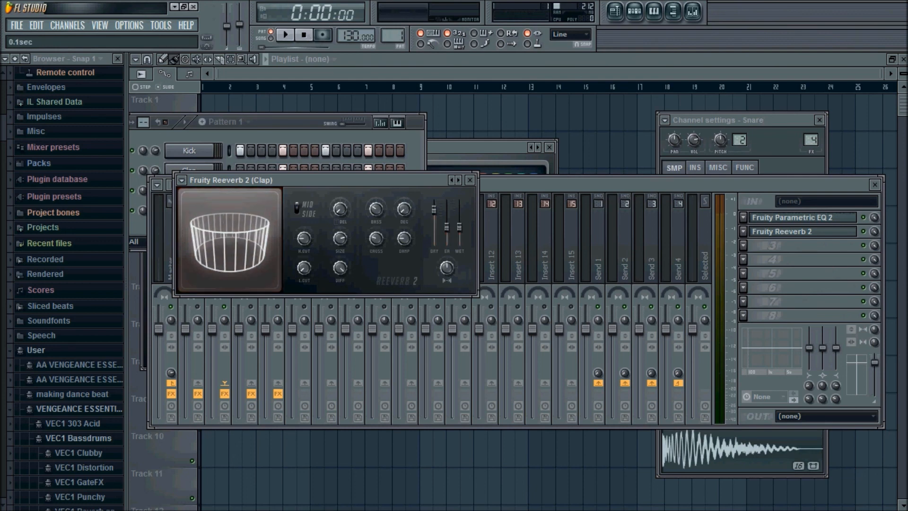
key("space")
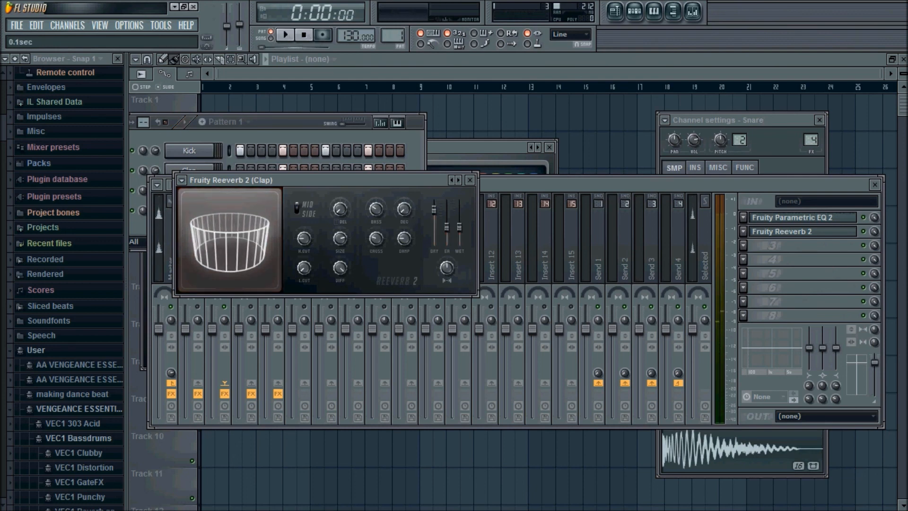
- Try the clap reverb's damping at Off, 9.9 kHz and 0.5 kHz while playing the pattern, and set it to 4.8 kHz
left_click(403, 243)
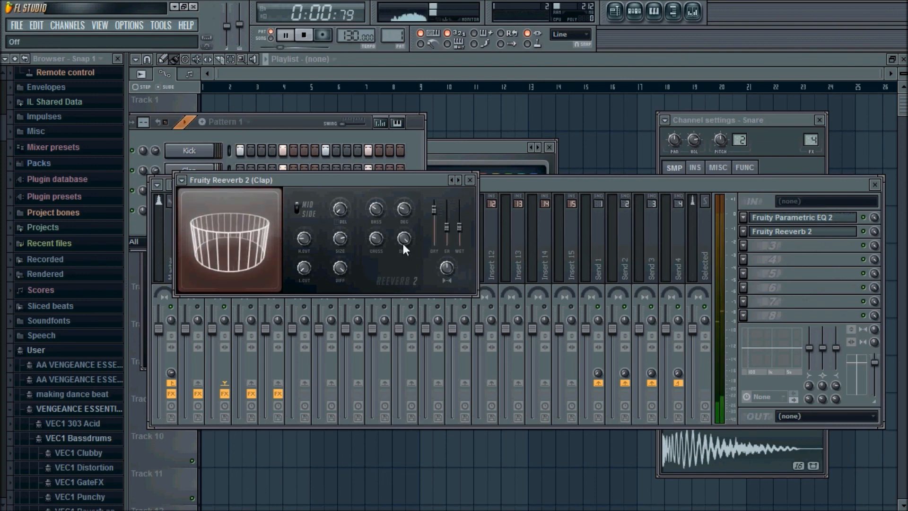
key("space")
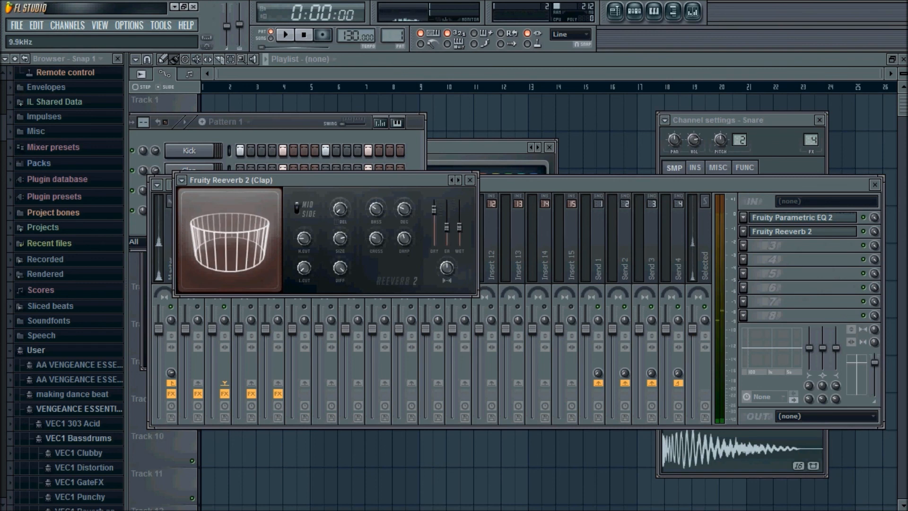
key("space")
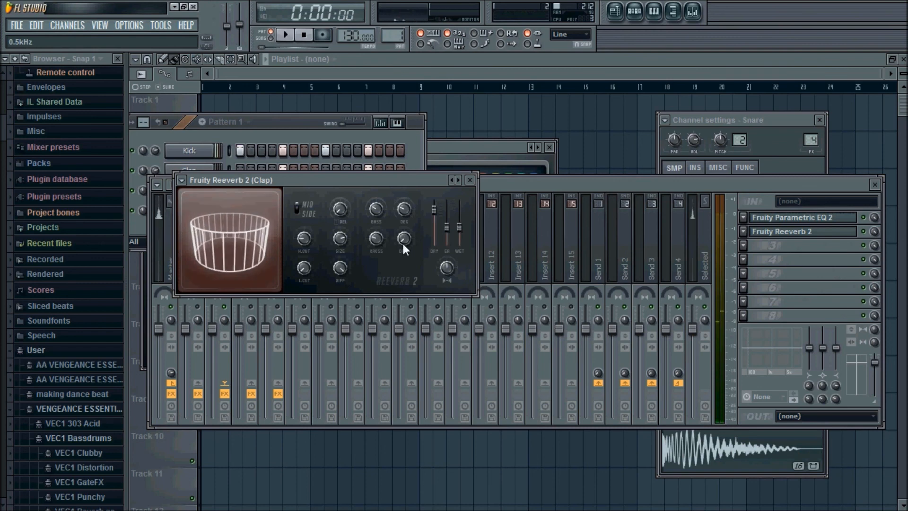
left_click(407, 200)
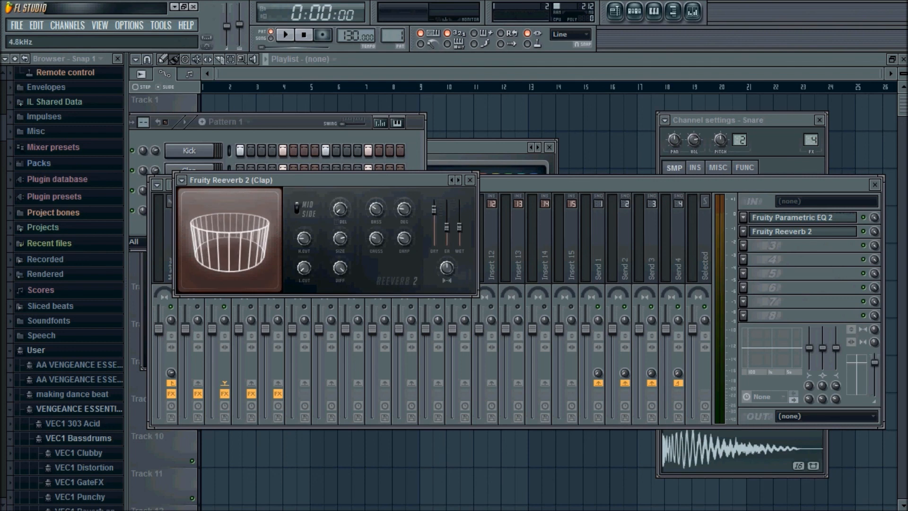
- Listen to the clap's reverb at 125% wet with the dry level down, and set dry to about 101% with a low wet level
left_click_drag(460, 227, 459, 201)
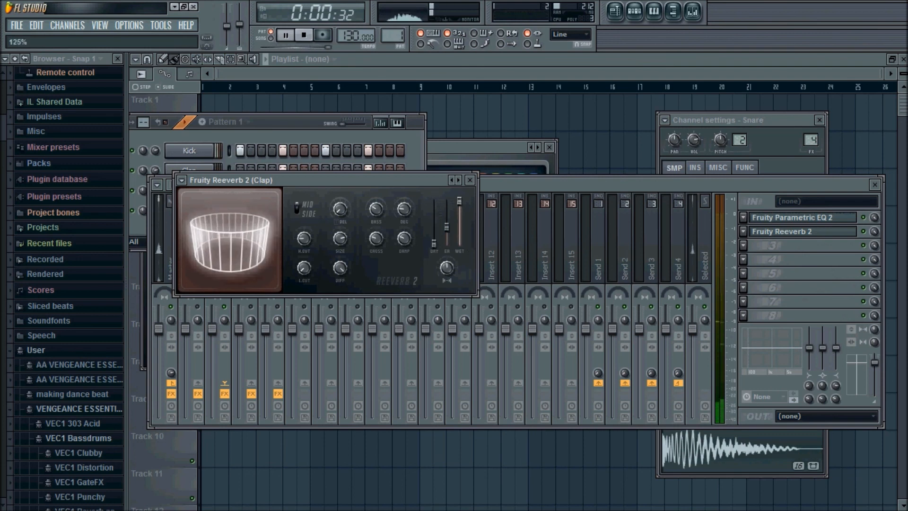
key("space")
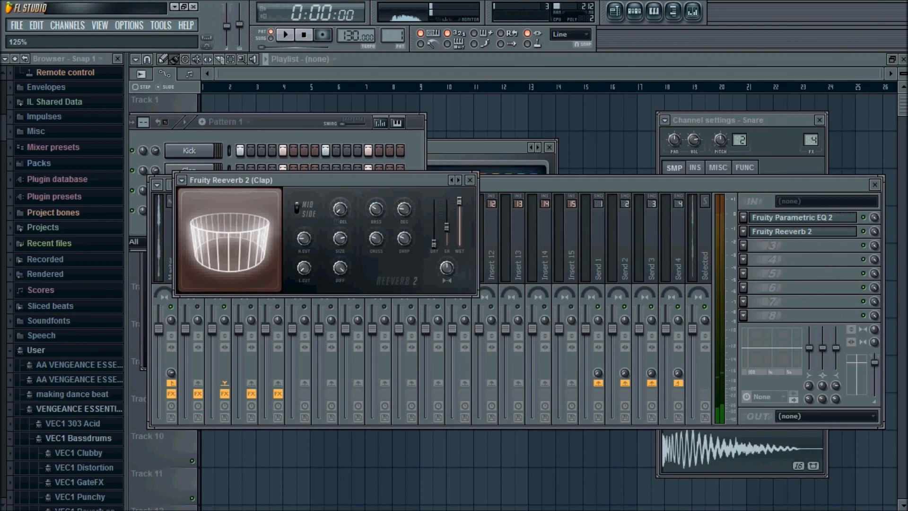
left_click_drag(459, 201, 459, 237)
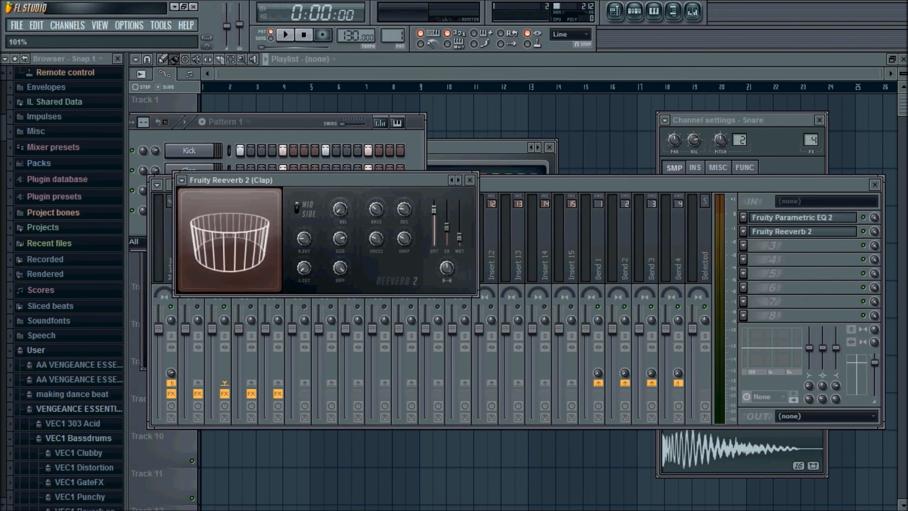
- Fine-tune the clap reverb's decay time, play the pattern to check it, and close the reverb window
left_click(403, 208)
mouse_move(403, 208)
left_mouse_down()
mouse_move(403, 227)
mouse_move(402, 208)
left_mouse_up()
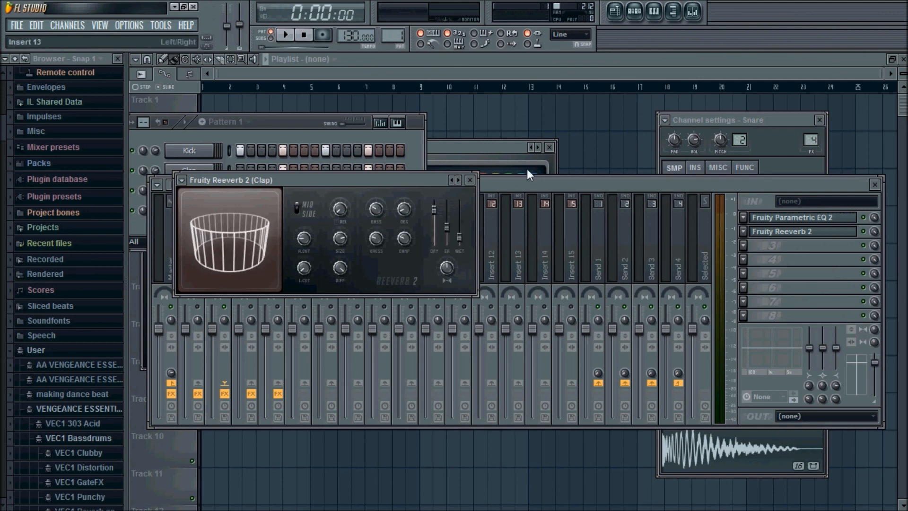
key("space")
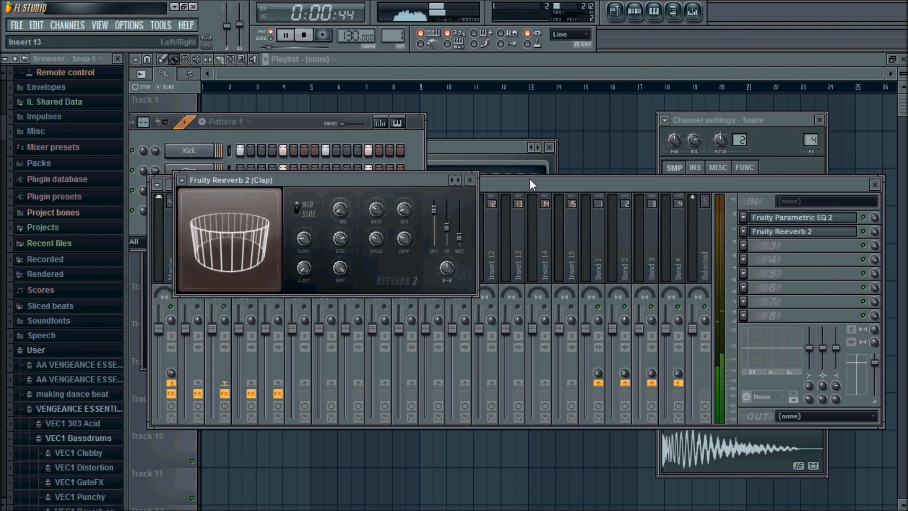
key("space")
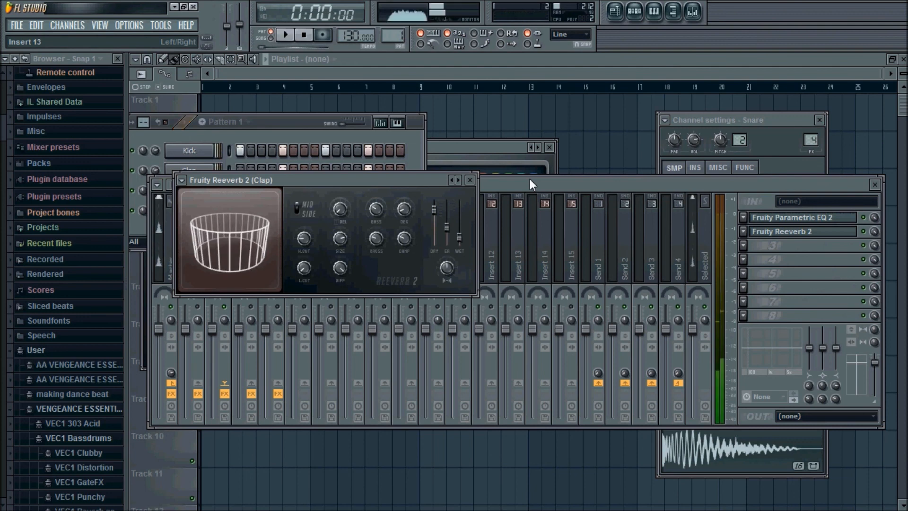
left_click(470, 180)
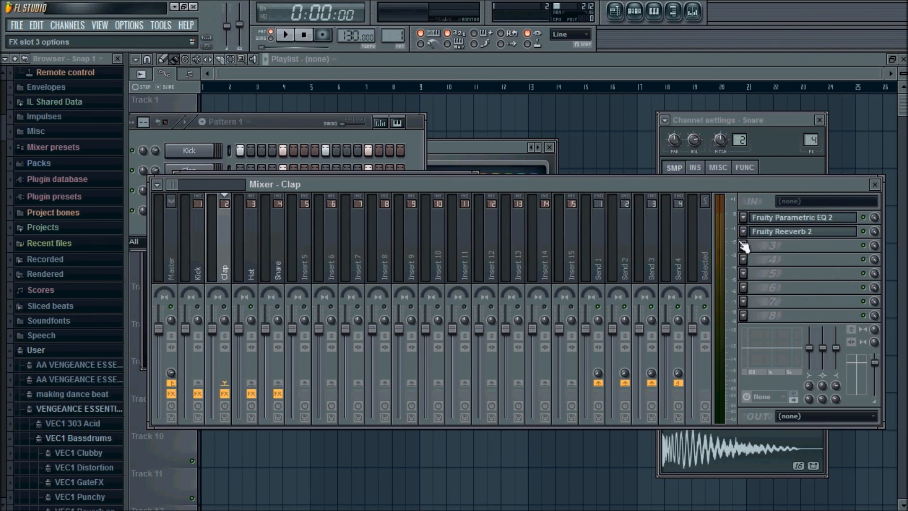
- Add Fruity Delay 2 to the Hat track's second effect slot and play the pattern to hear it
left_click(256, 254)
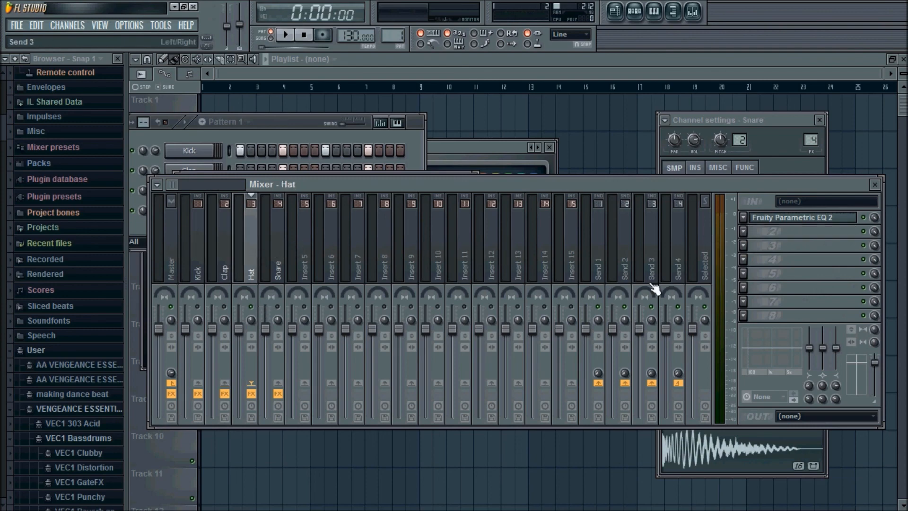
left_click(741, 231)
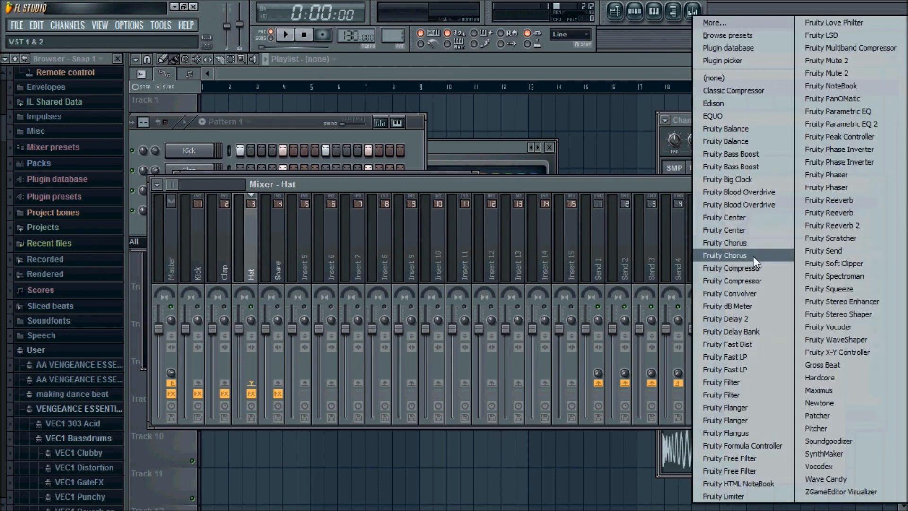
left_click(748, 318)
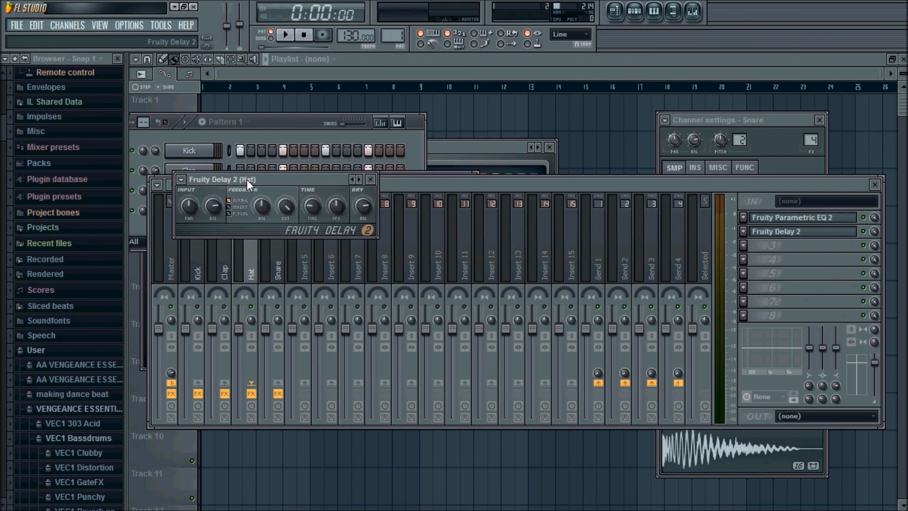
key("space")
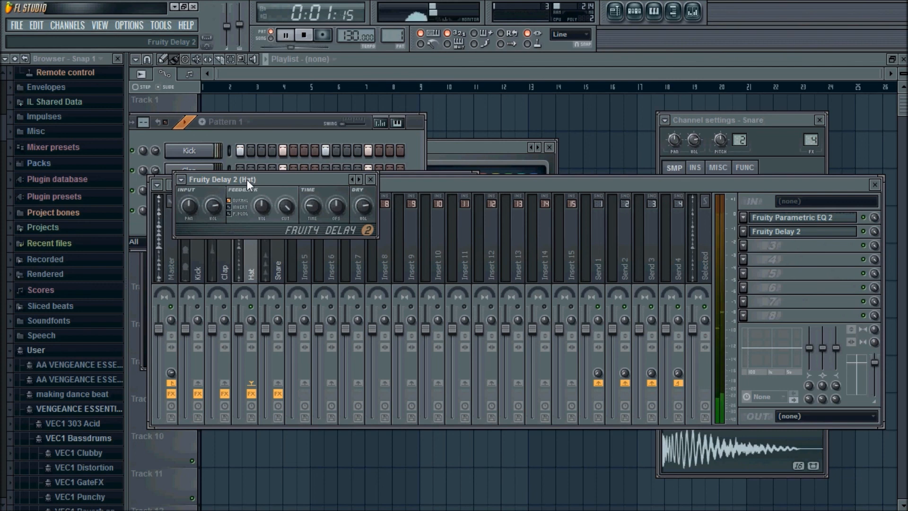
key("space")
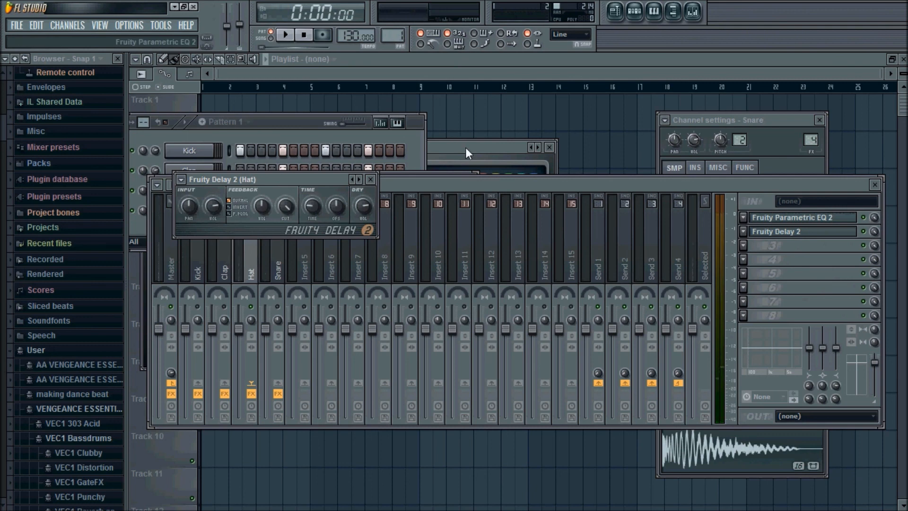
- Open the Hat channel's settings and audition its sample
left_click(309, 124)
left_click(192, 193)
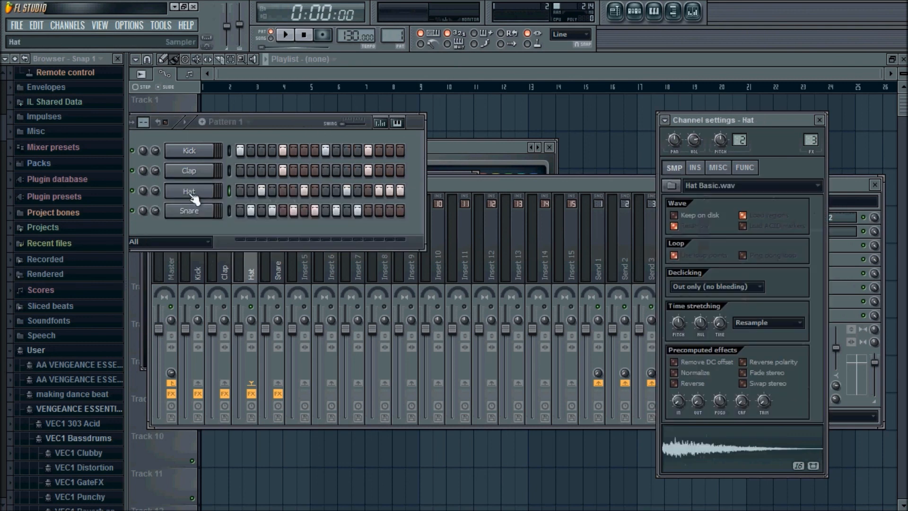
left_click(730, 434)
- Close the hat's Fruity Parametric EQ 2 and the clap's Fruity Reeverb 2 windows
left_click(458, 170)
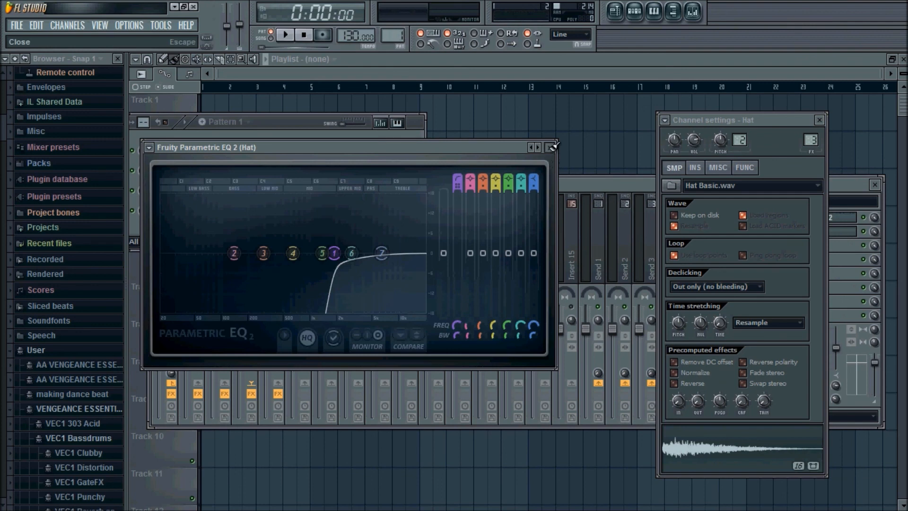
left_click(551, 147)
left_click(438, 174)
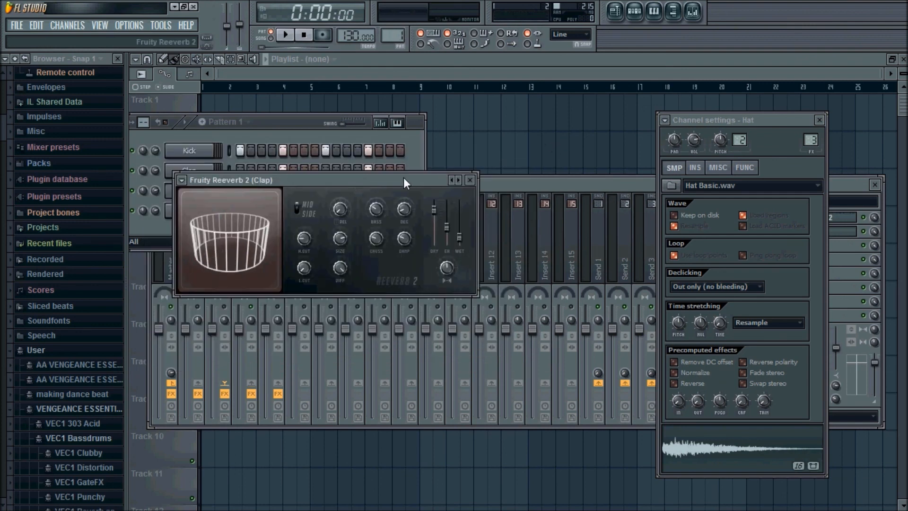
left_click(472, 180)
- Return to the Hat track in the mixer and reopen its Fruity Delay 2
left_click(494, 178)
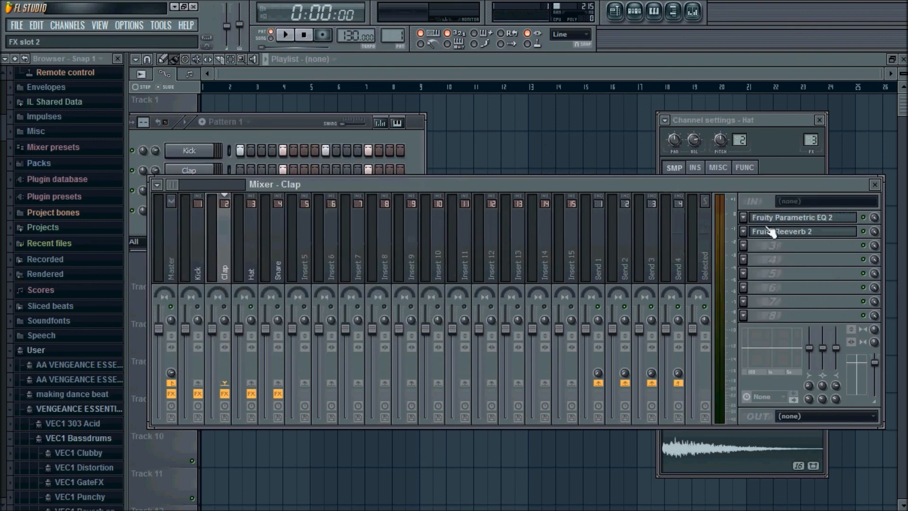
left_click(787, 234)
left_click(789, 233)
left_click(254, 248)
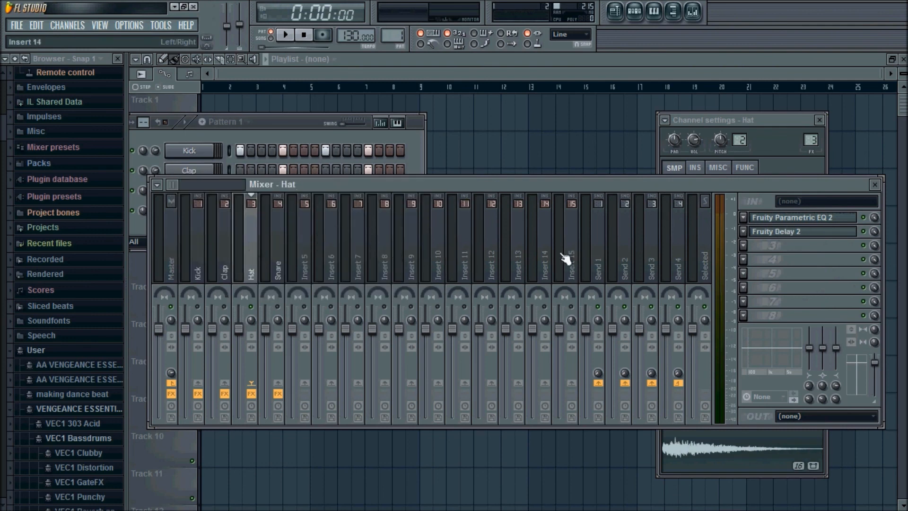
left_click(790, 241)
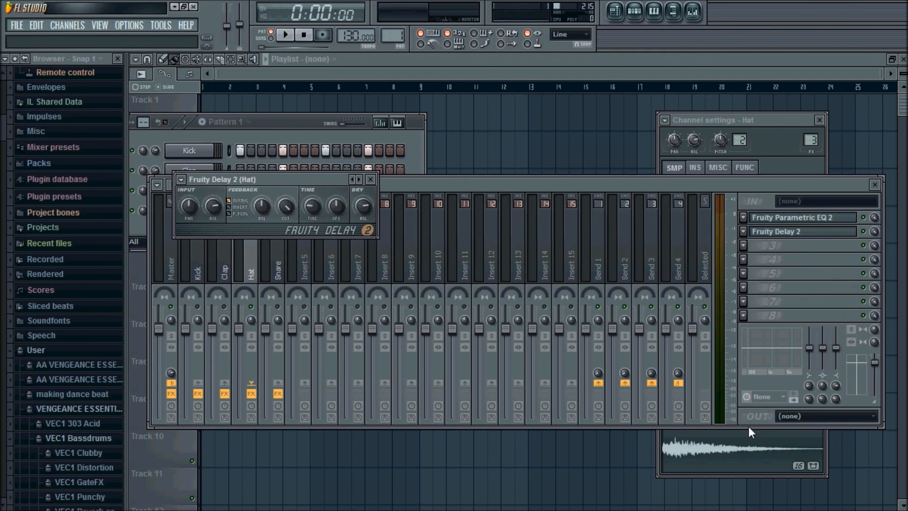
- Try different input volumes on the hat's Fruity Delay 2 while auditioning the hat sample
left_click(749, 449)
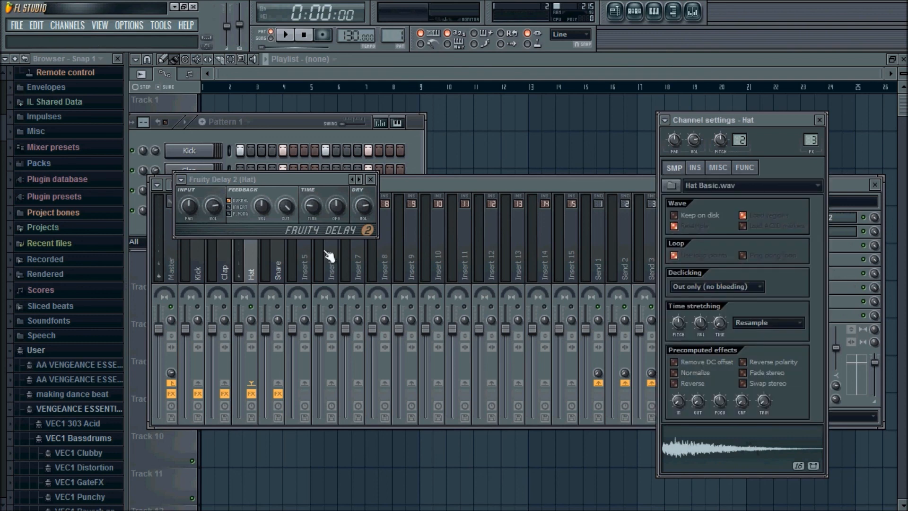
left_click_drag(212, 206, 211, 198)
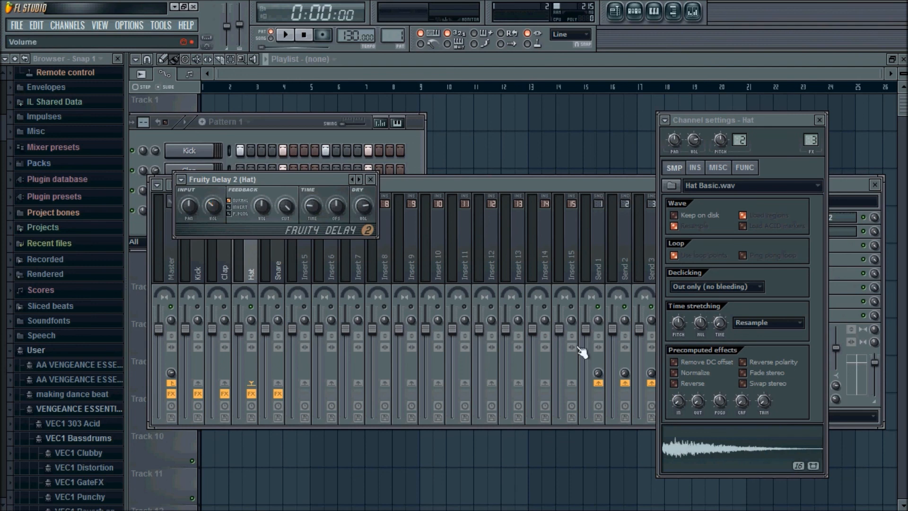
left_click(679, 435)
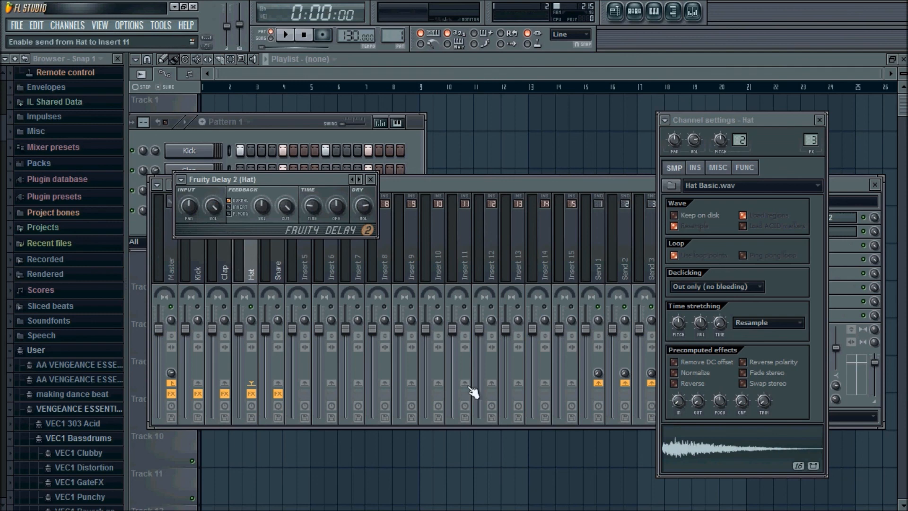
left_click(713, 446)
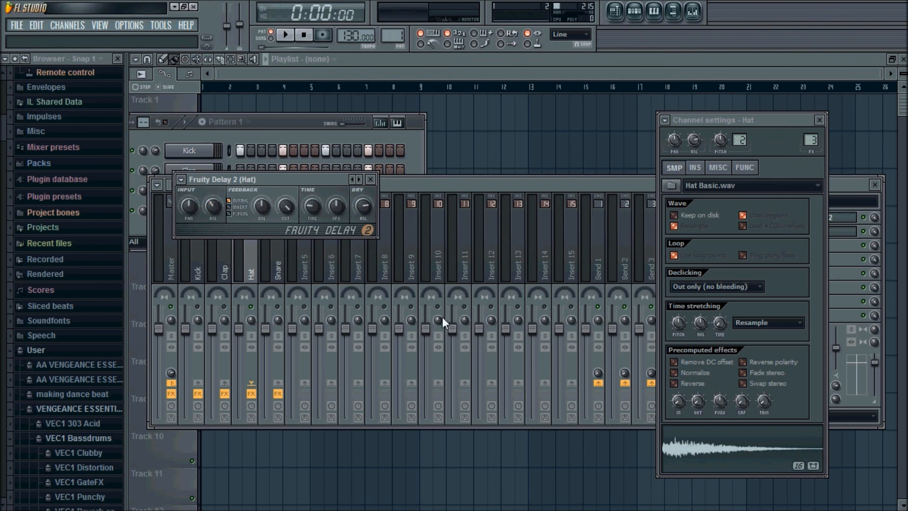
left_click(687, 438)
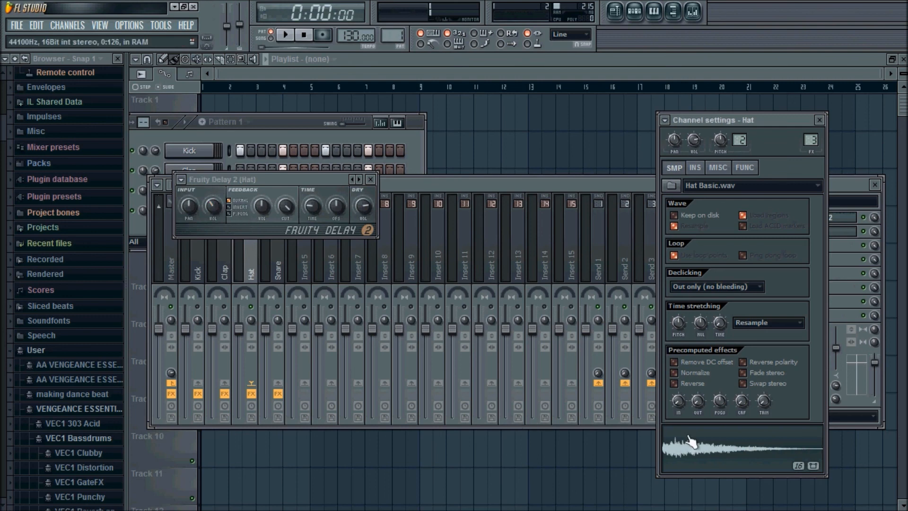
- Try the inverted feedback mode on the hat's delay and switch it to ping pong
left_click(232, 207)
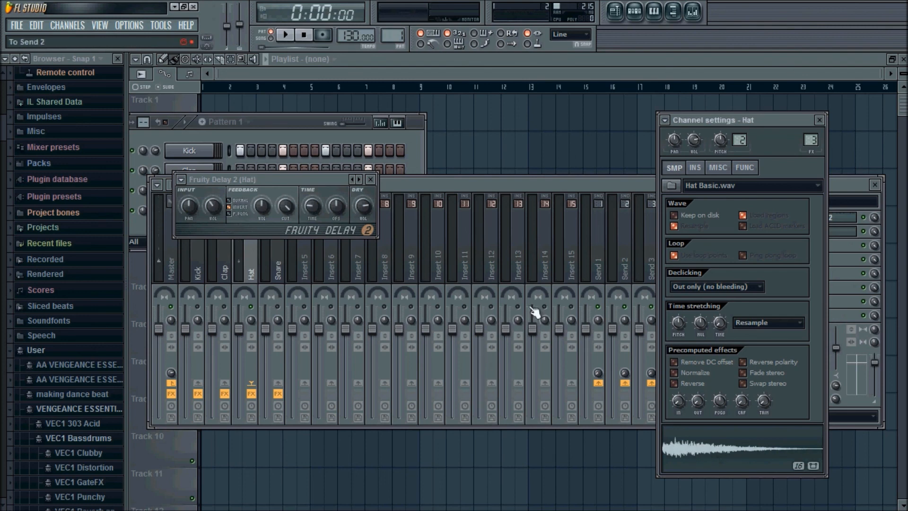
left_click(244, 213)
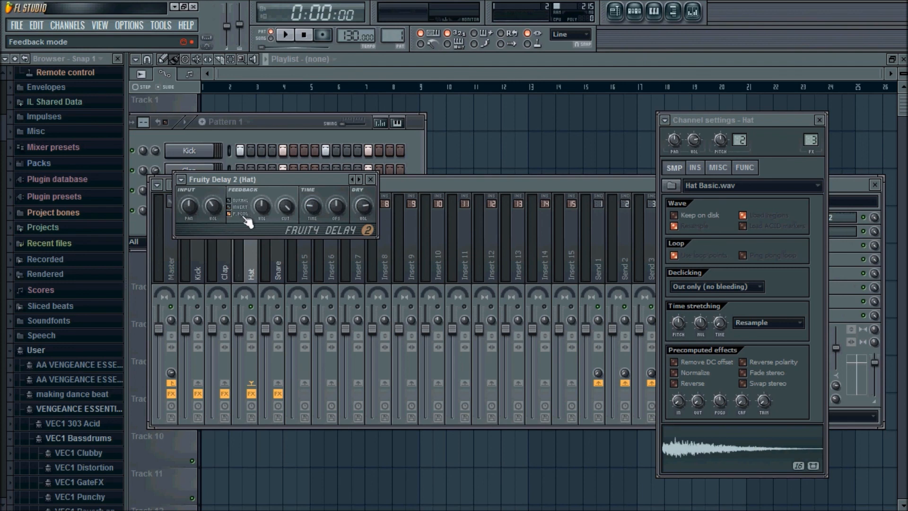
- Audition the hat sample and try its reverse polarity effect by toggling it on and off
left_click(690, 450)
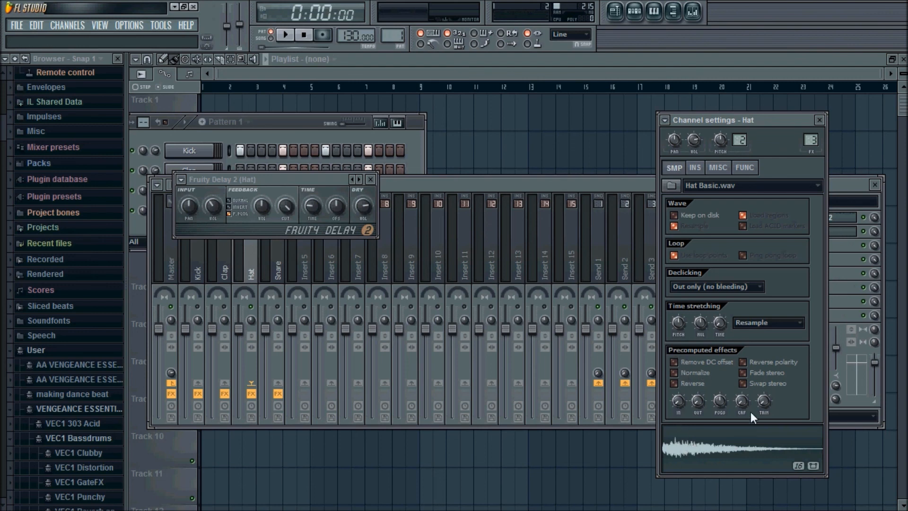
left_click(746, 363)
left_click(746, 363)
left_click(746, 363)
left_click(746, 363)
left_click(745, 363)
left_click(746, 363)
left_click(746, 362)
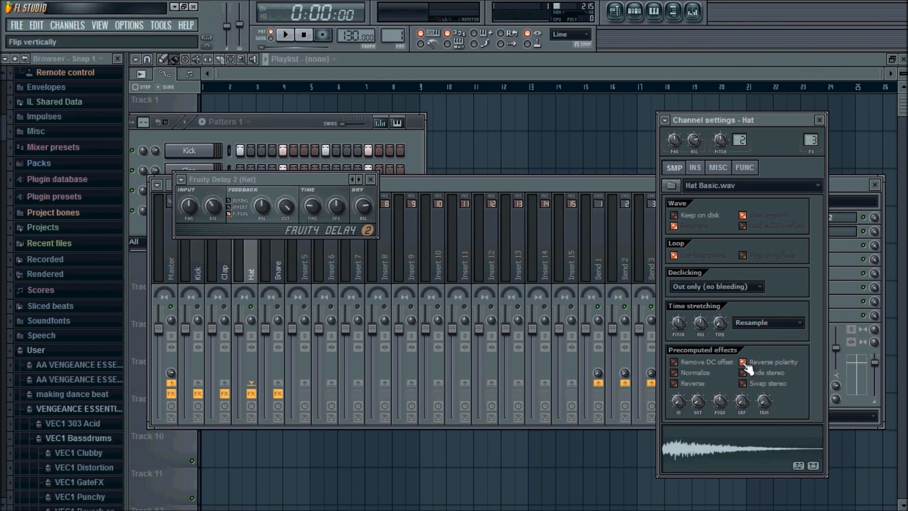
left_click(746, 364)
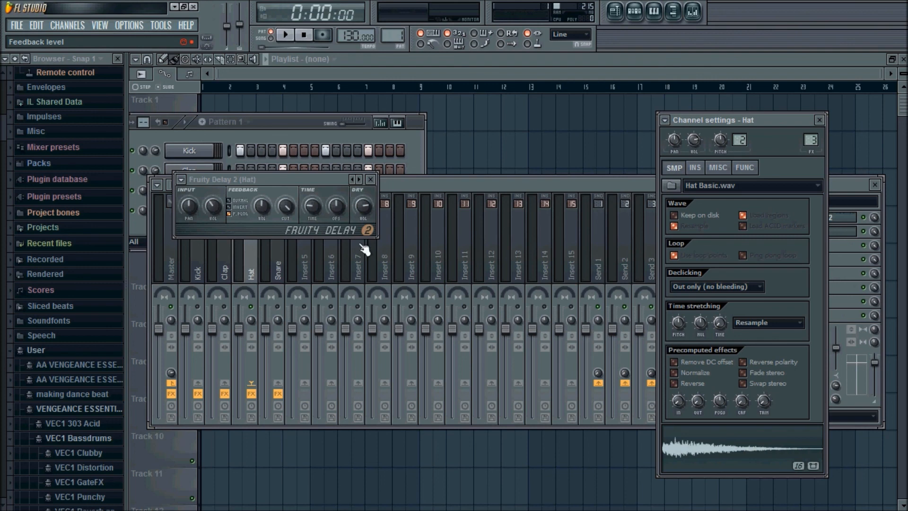
- Try different feedback levels on the hat's Fruity Delay 2 while auditioning the hat sample
left_click(719, 445)
left_click_drag(260, 208, 260, 242)
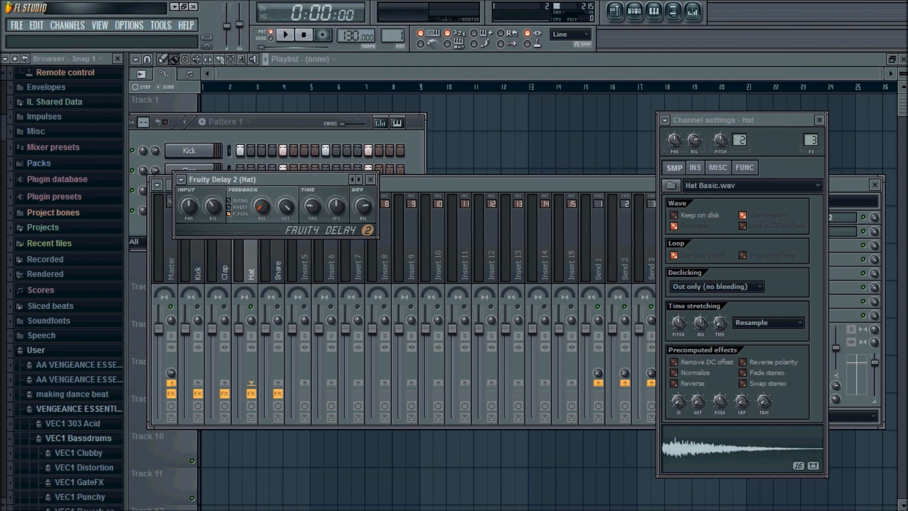
left_click(719, 452)
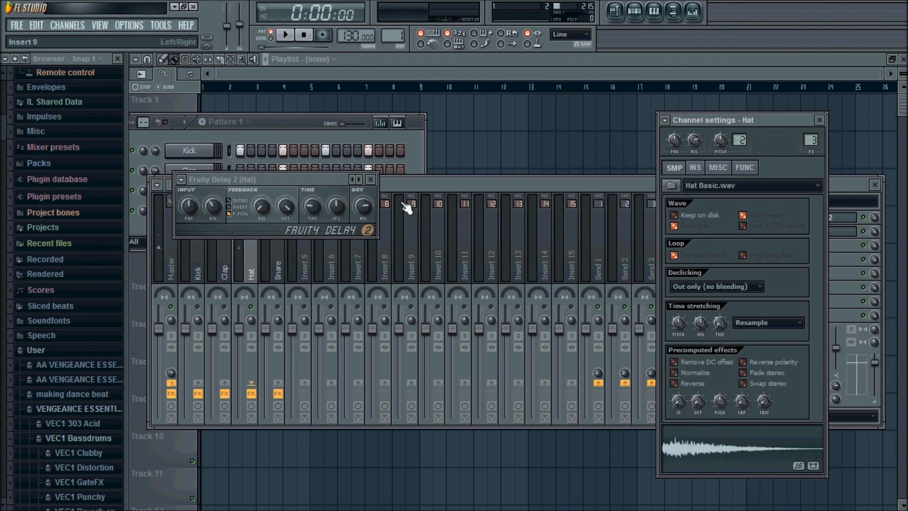
left_click_drag(261, 206, 261, 209)
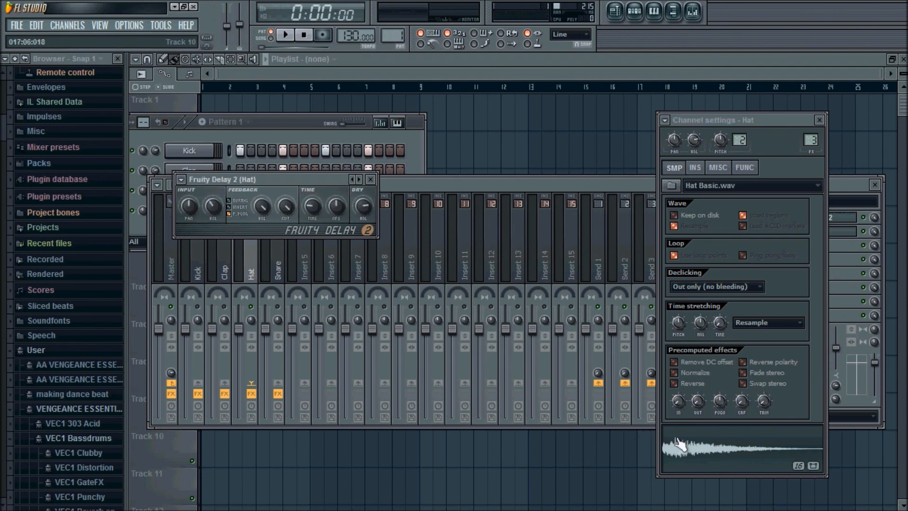
left_click(746, 450)
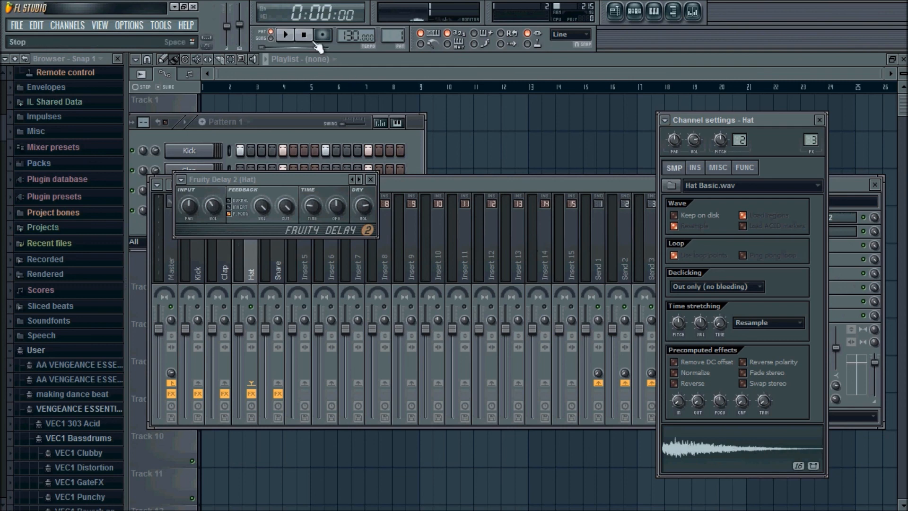
left_click(261, 207)
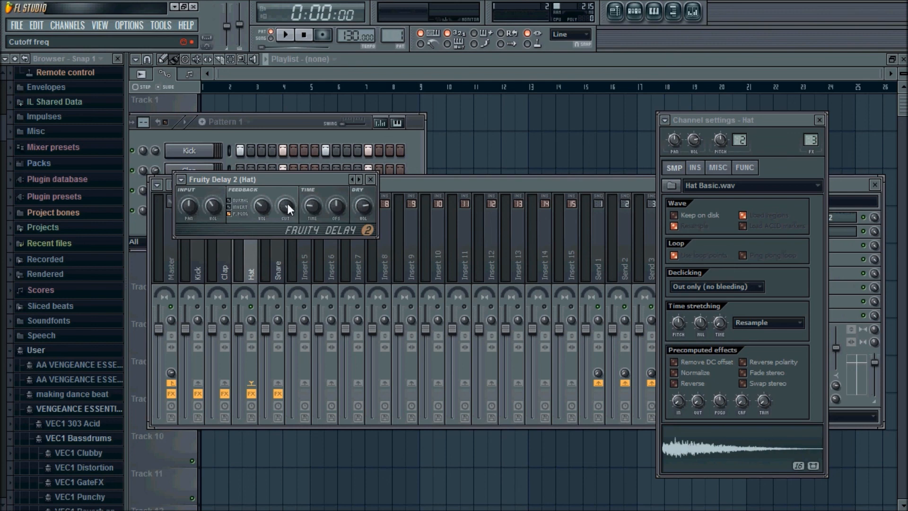
- Try different feedback cutoff frequencies on the hat's Fruity Delay 2 while auditioning the sample, then return the cutoff to maximum
left_click_drag(284, 204, 284, 200)
left_click(717, 452)
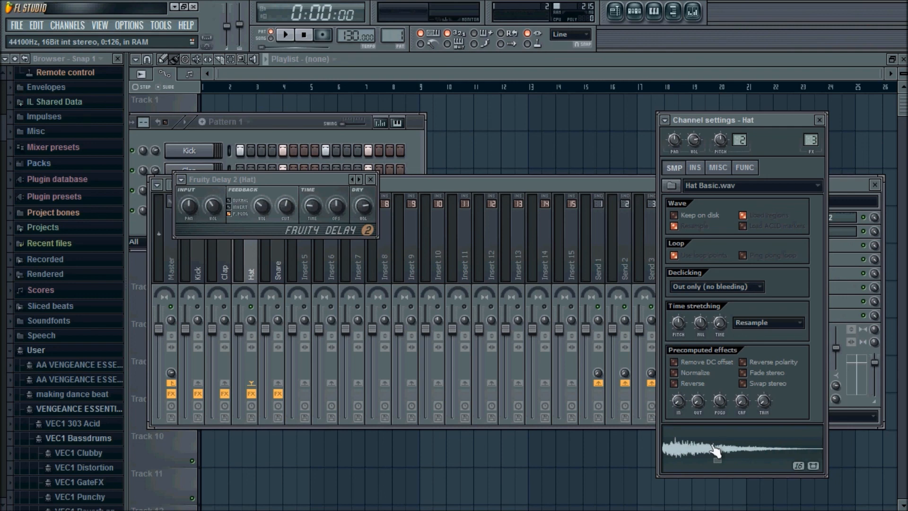
left_click_drag(285, 206, 286, 203)
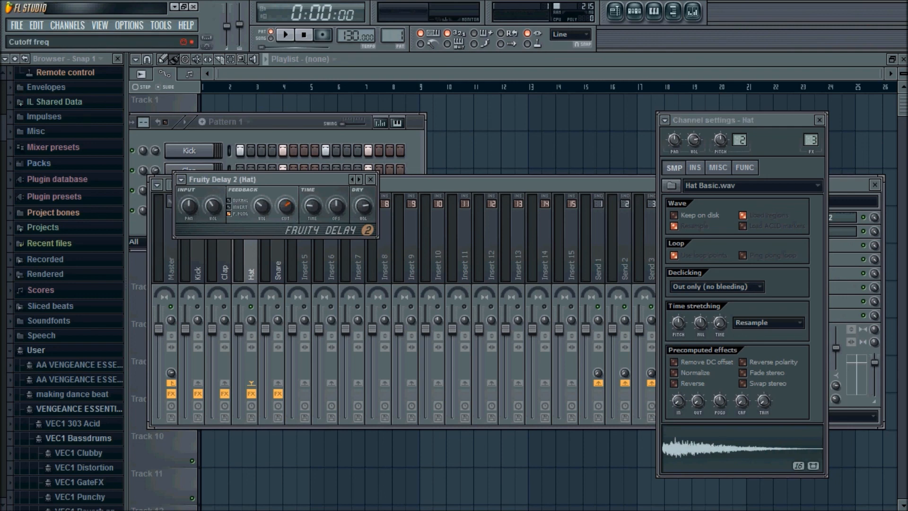
left_click(688, 445)
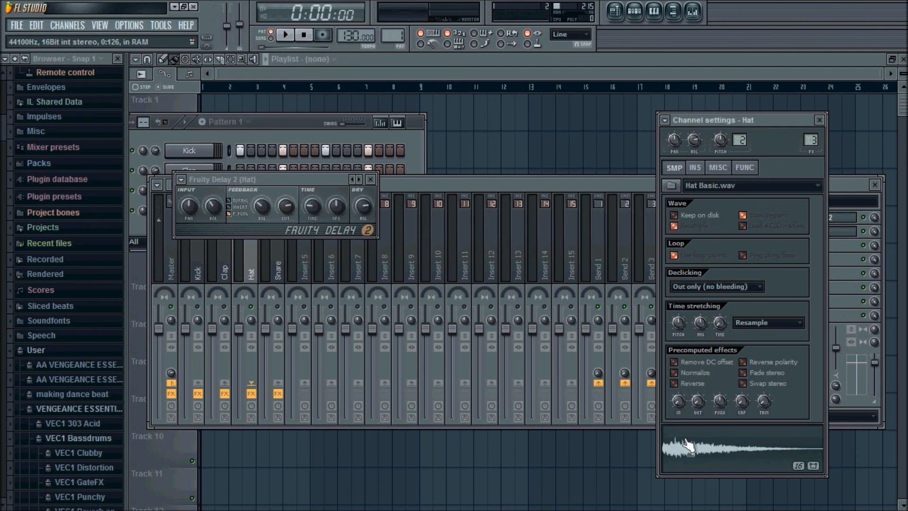
left_click_drag(284, 207, 283, 192)
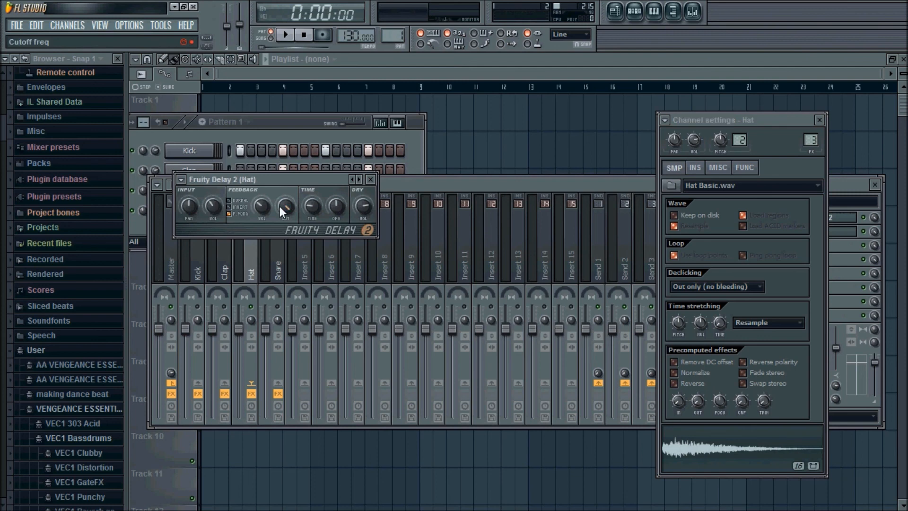
left_click(662, 433)
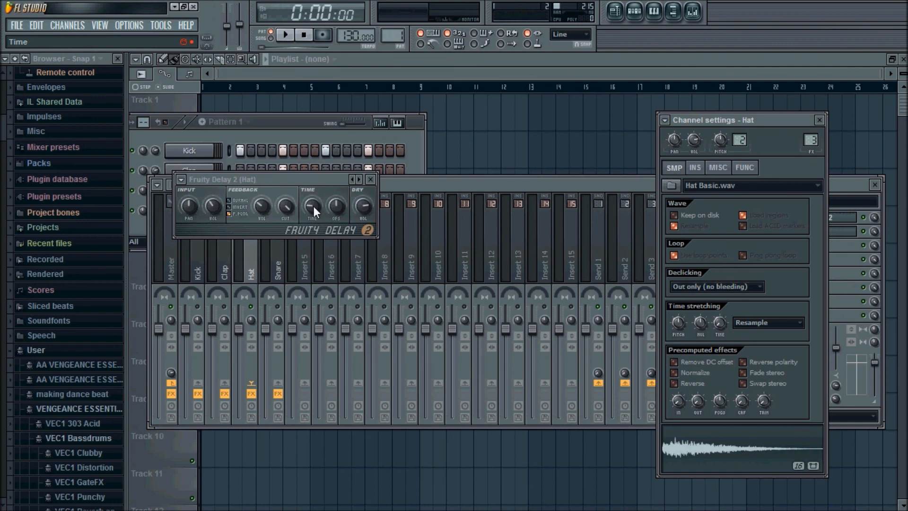
- Adjust the delay time on the hat's Fruity Delay 2
left_click_drag(311, 205, 311, 207)
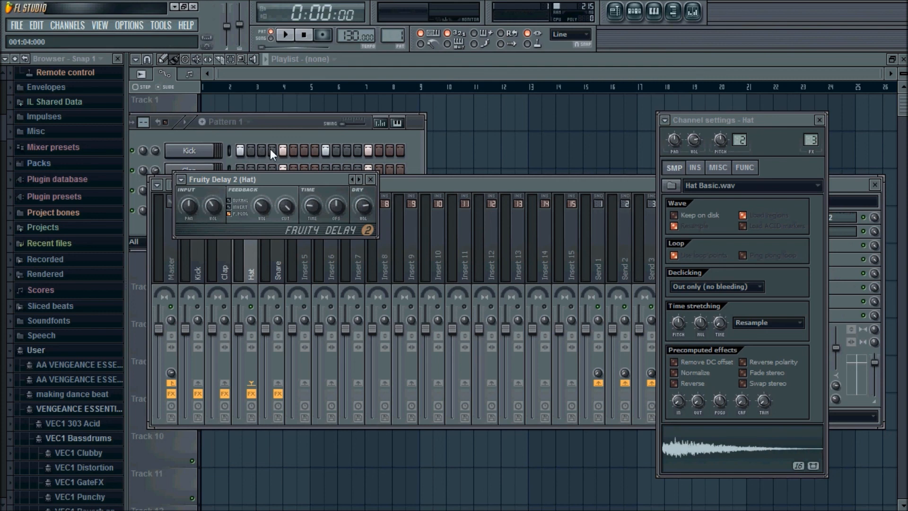
mouse_move(314, 214)
left_mouse_down()
mouse_move(314, 203)
mouse_move(314, 223)
left_mouse_up()
left_click_drag(314, 222, 314, 218)
- Try different time offsets on the hat's delay while auditioning the sample, and bring the offset back to center
left_click_drag(336, 208, 336, 207)
left_click(739, 447)
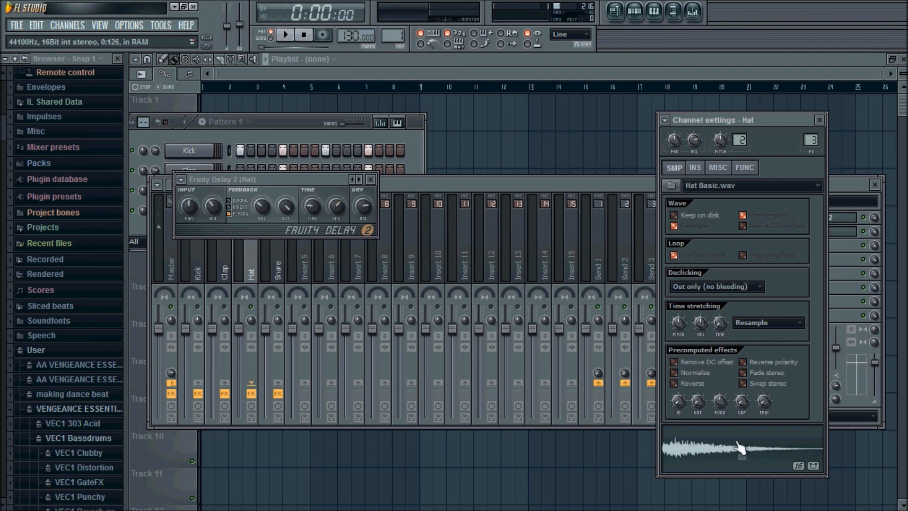
left_click_drag(339, 207, 339, 163)
left_click(693, 453)
mouse_move(337, 206)
left_mouse_down()
mouse_move(336, 223)
mouse_move(337, 210)
left_mouse_up()
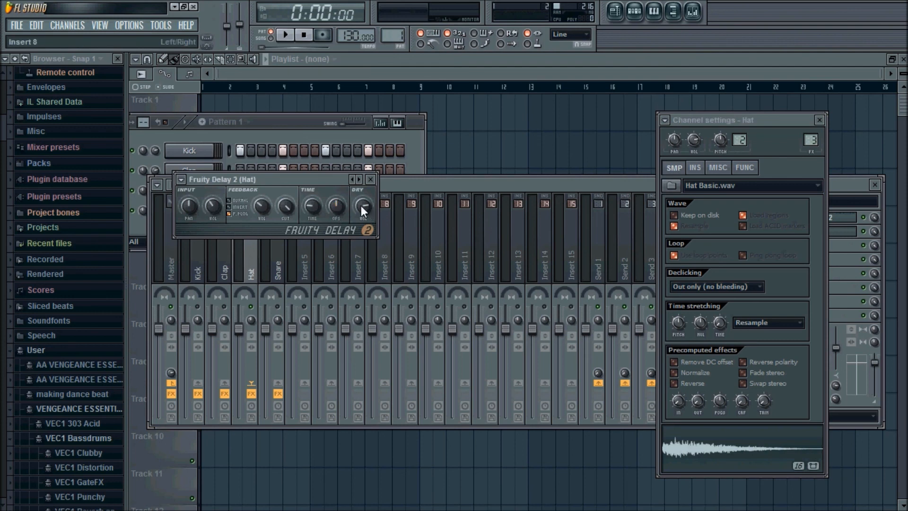
- Try low and high dry volumes on the hat's Fruity Delay 2 while auditioning the hat sample
left_click_drag(367, 206, 367, 227)
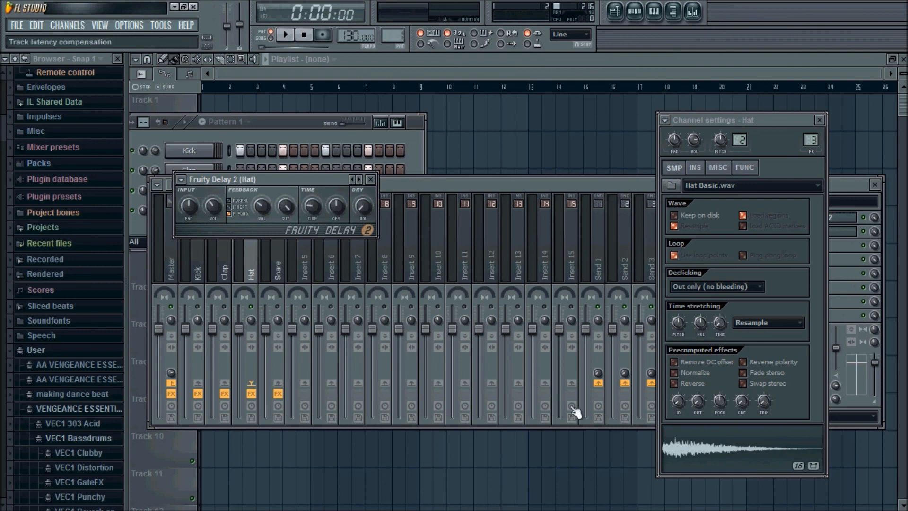
left_click(707, 446)
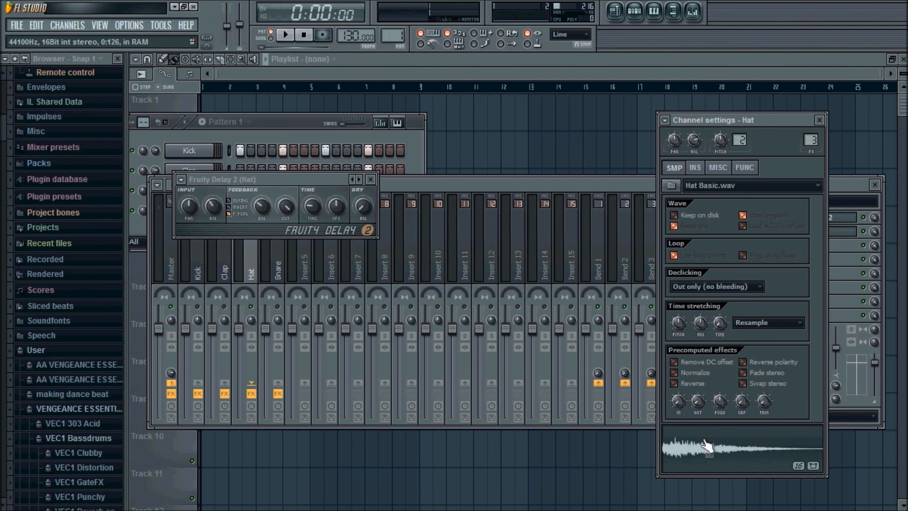
left_click_drag(369, 208, 370, 180)
left_click(684, 445)
left_click(362, 206)
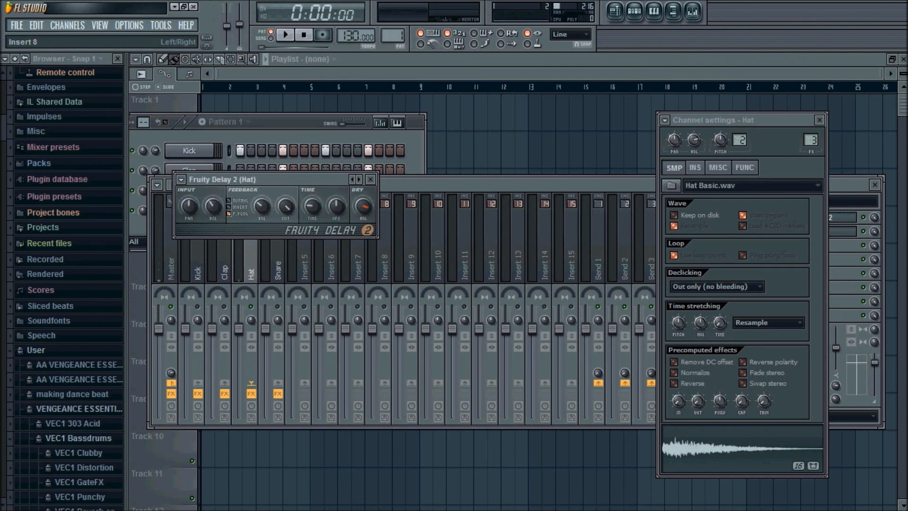
right_click(362, 206)
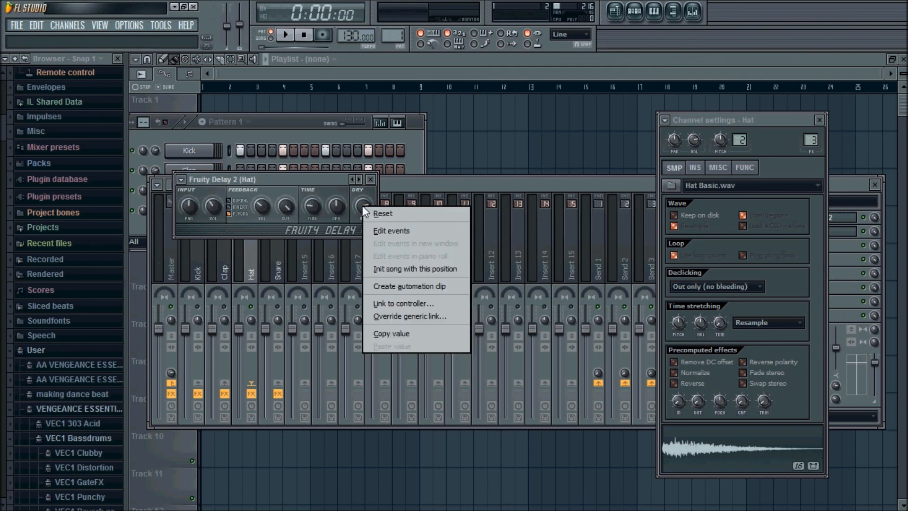
- Load Fruity Stereo Enhancer into the second effect slot of the Snare mixer track and move its window clear of the track's controls
left_click(421, 189)
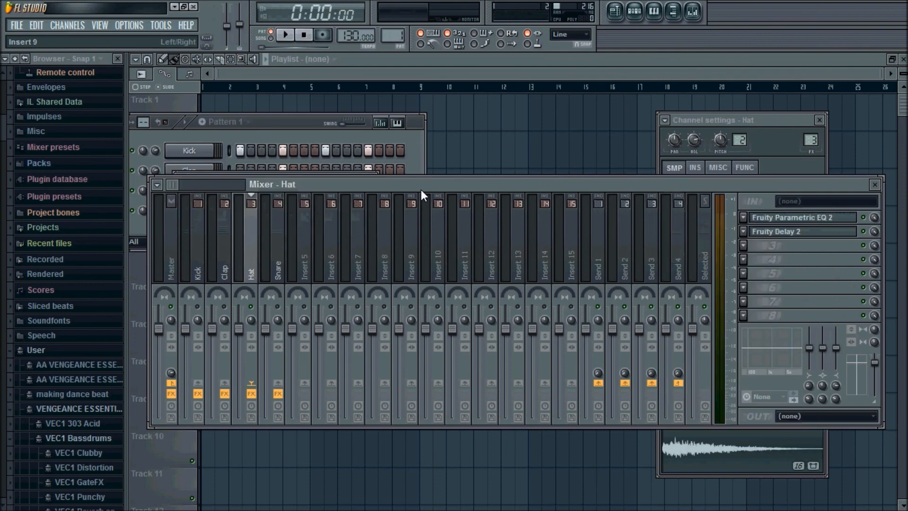
left_click(279, 261)
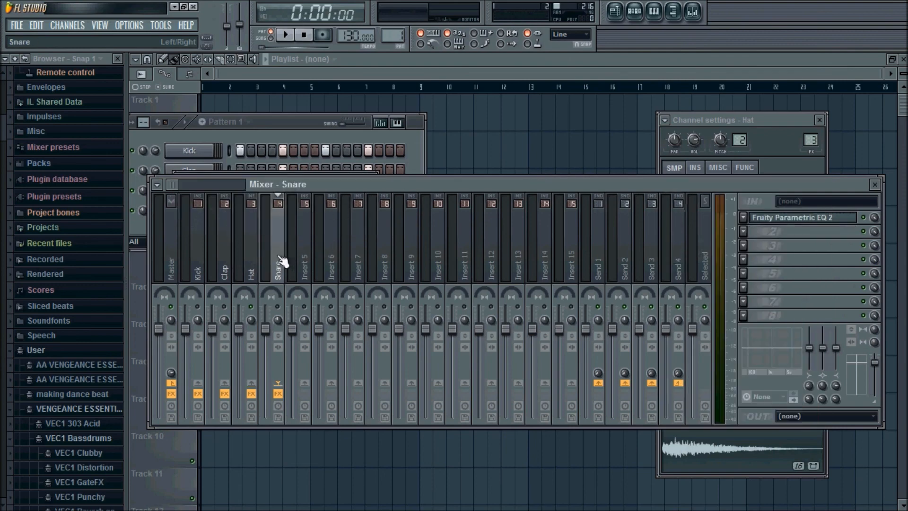
left_click(747, 230)
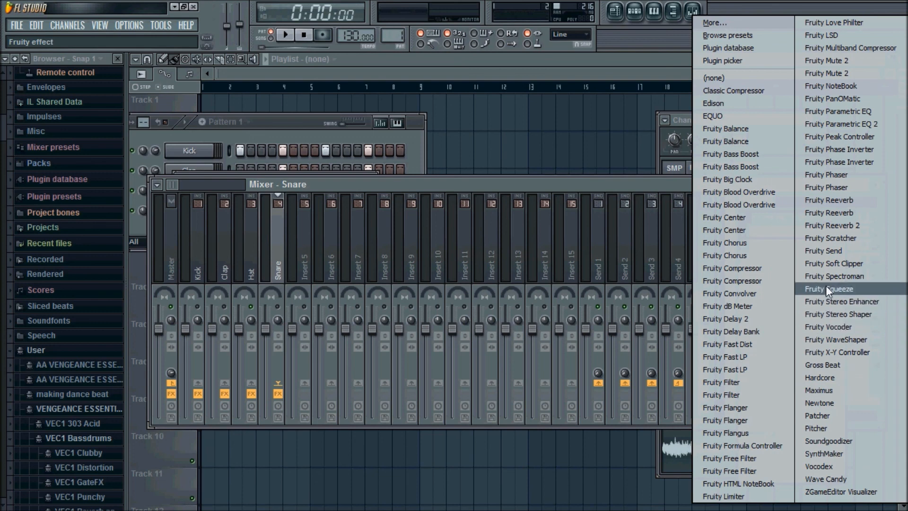
left_click(829, 301)
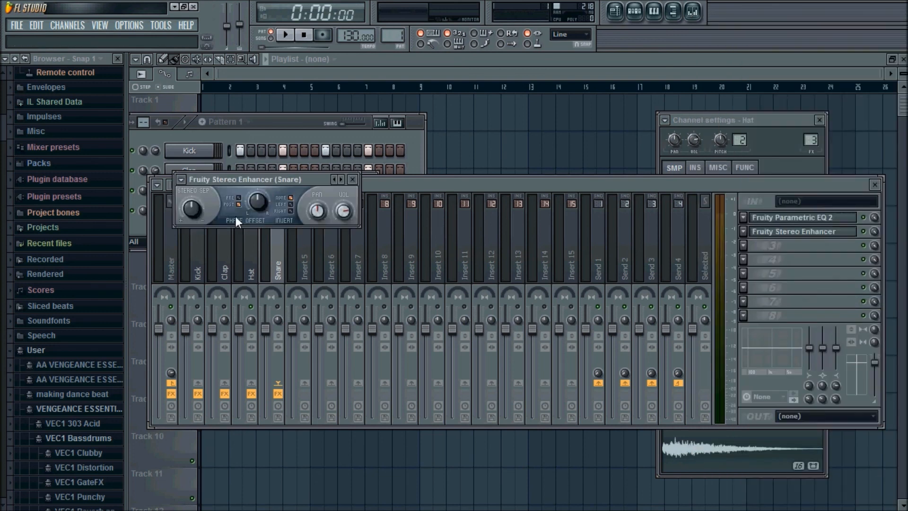
left_click_drag(290, 181, 363, 234)
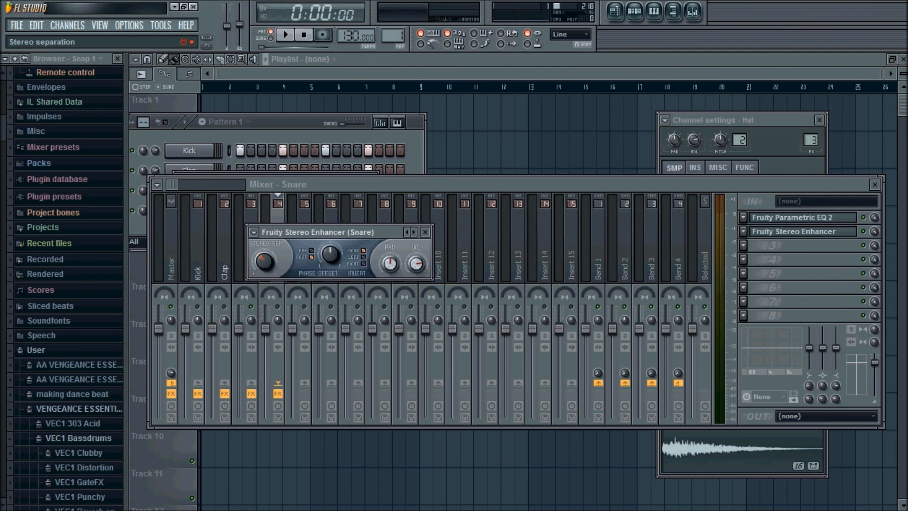
- Adjust the phase offset and try the pan control on the snare's Fruity Stereo Enhancer
left_click_drag(328, 254, 328, 253)
left_click_drag(330, 254, 330, 251)
left_click_drag(387, 264, 388, 260)
left_click_drag(334, 265, 334, 255)
- Open the Snare channel's settings from Pattern 1 and audition the snare sample
left_click(258, 121)
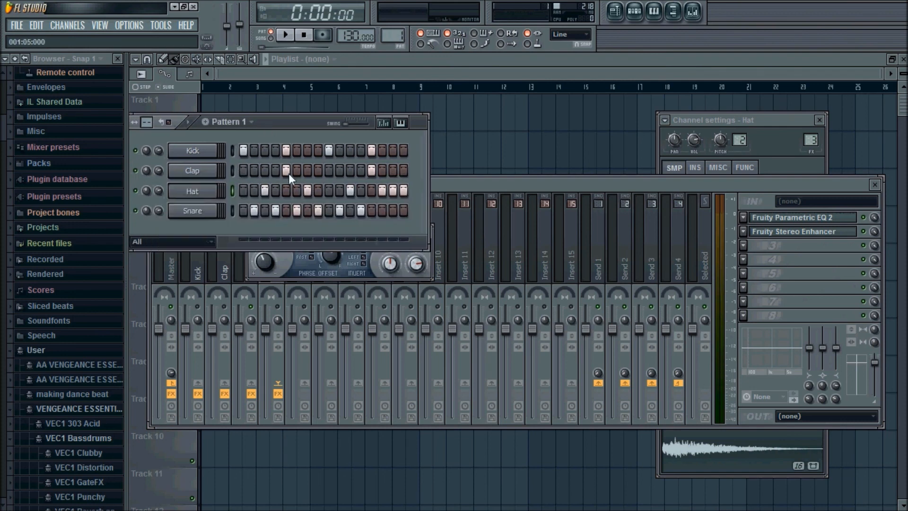
left_click(279, 313)
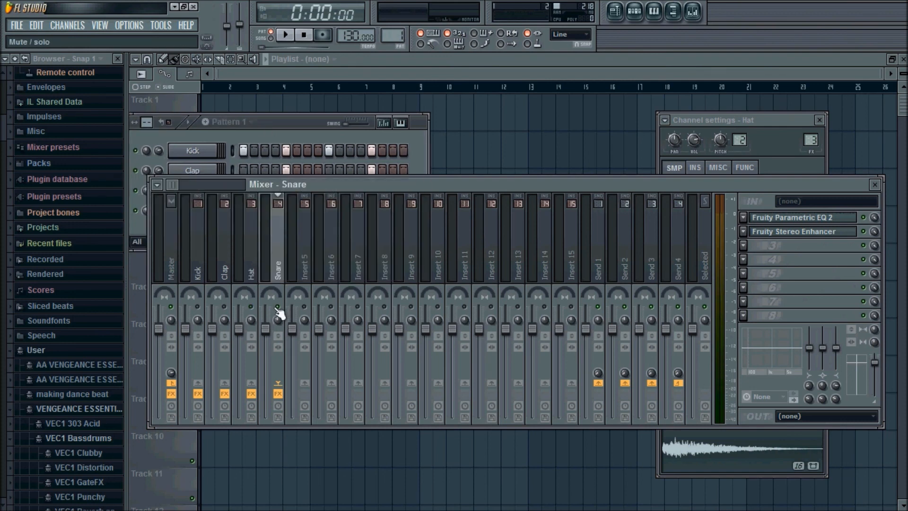
left_click(282, 124)
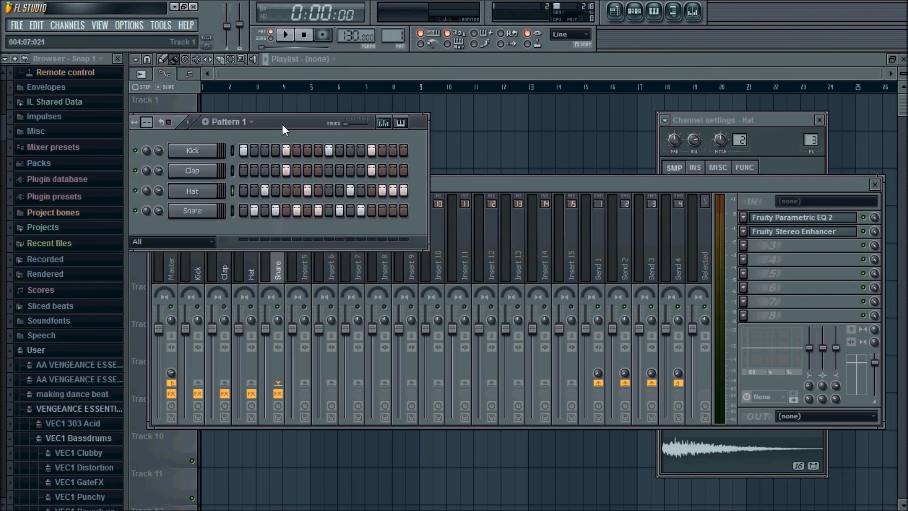
left_click(193, 211)
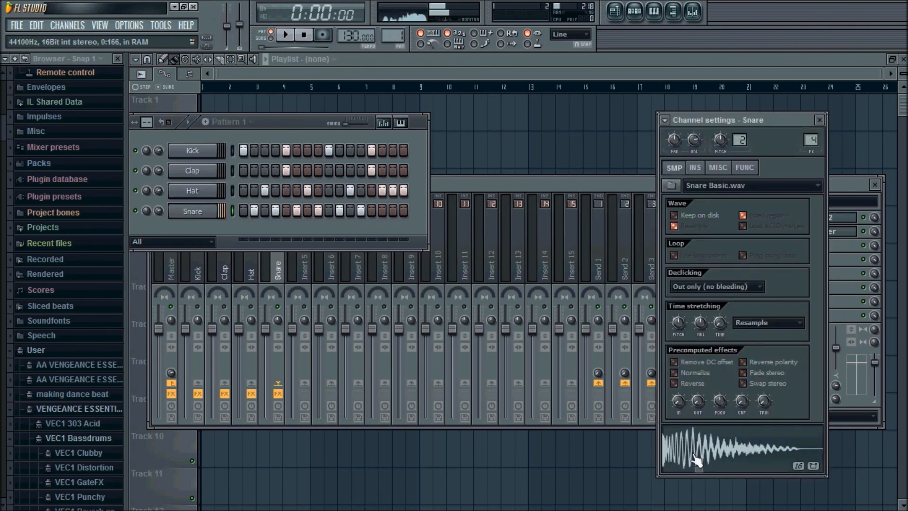
left_click(695, 457)
left_click(694, 457)
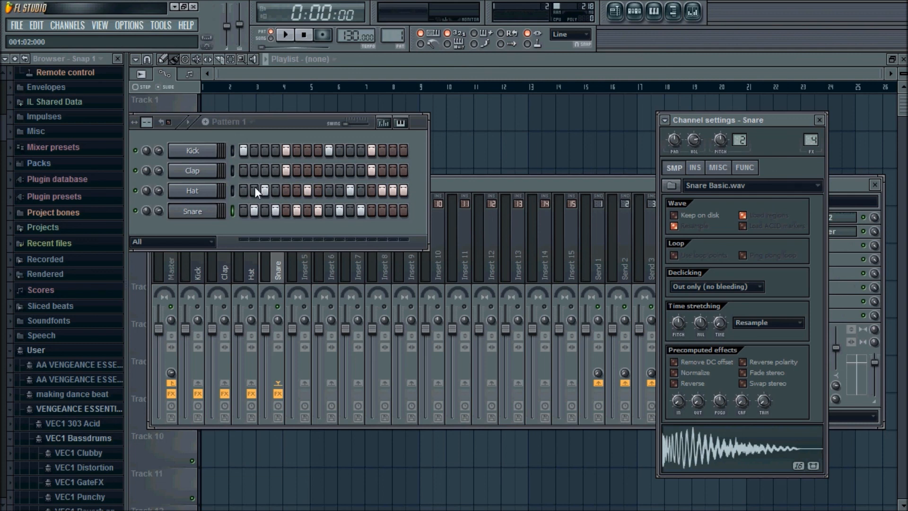
- Adjust the stereo separation and phase offset on the snare's Fruity Stereo Enhancer while auditioning the snare sample
left_click(460, 179)
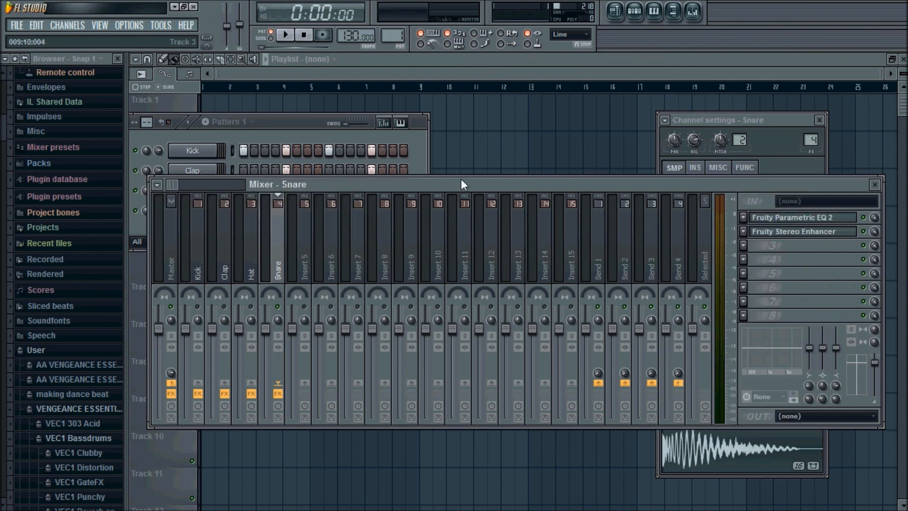
left_click(799, 232)
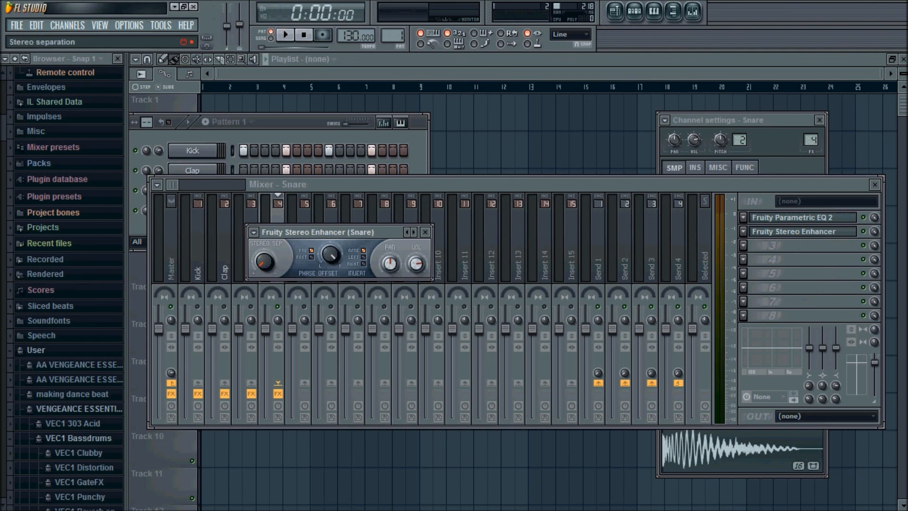
left_click(671, 466)
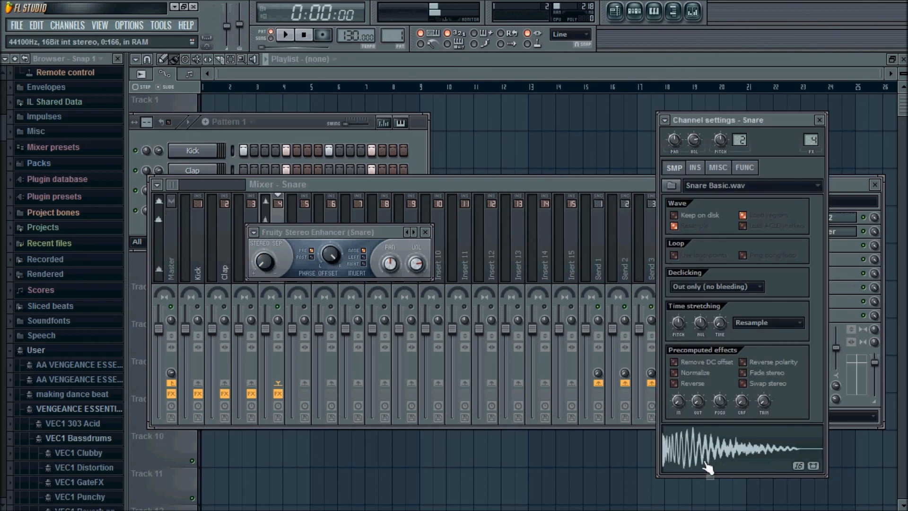
left_click(263, 264)
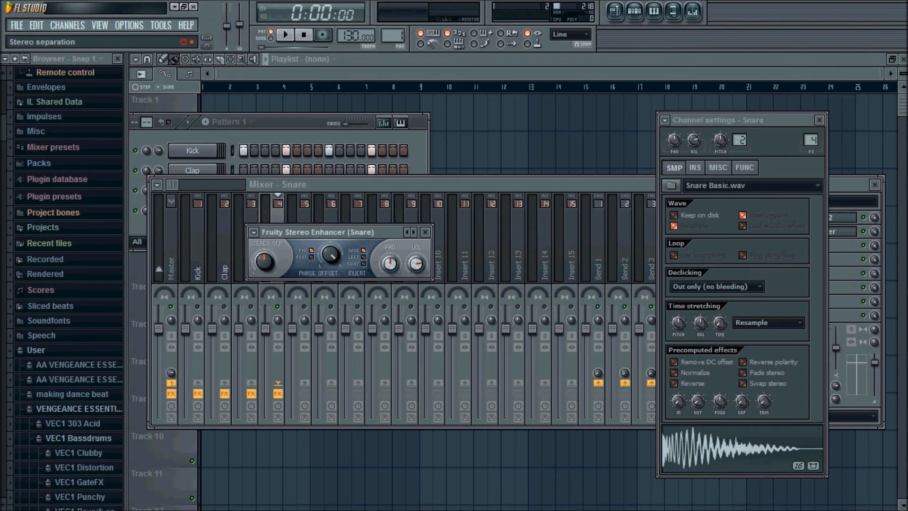
left_click_drag(331, 255, 330, 266)
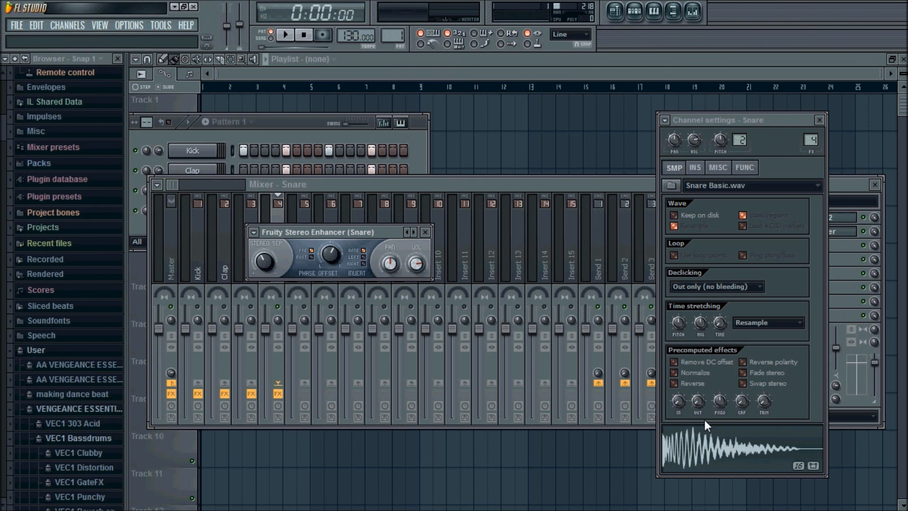
left_click(718, 452)
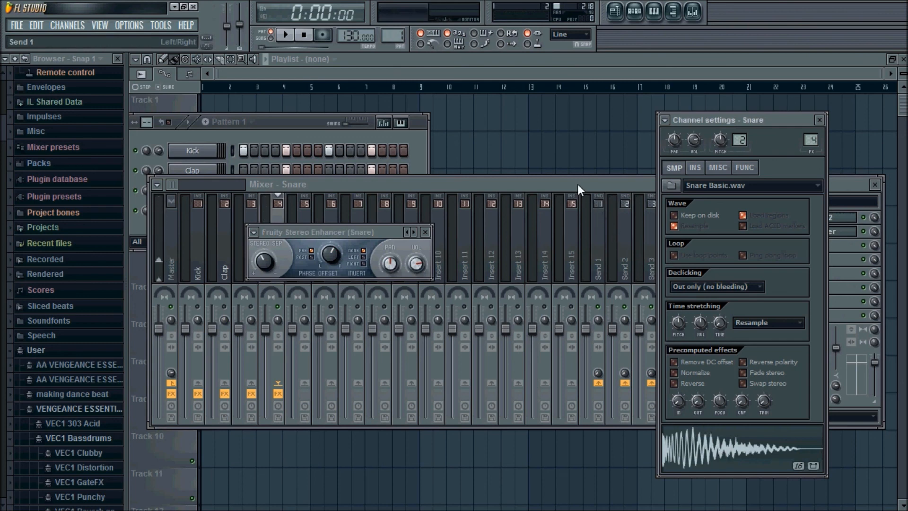
- Try left and right pan settings on the snare's Fruity Stereo Enhancer while auditioning the sample, leaving it panned right
left_click(558, 193)
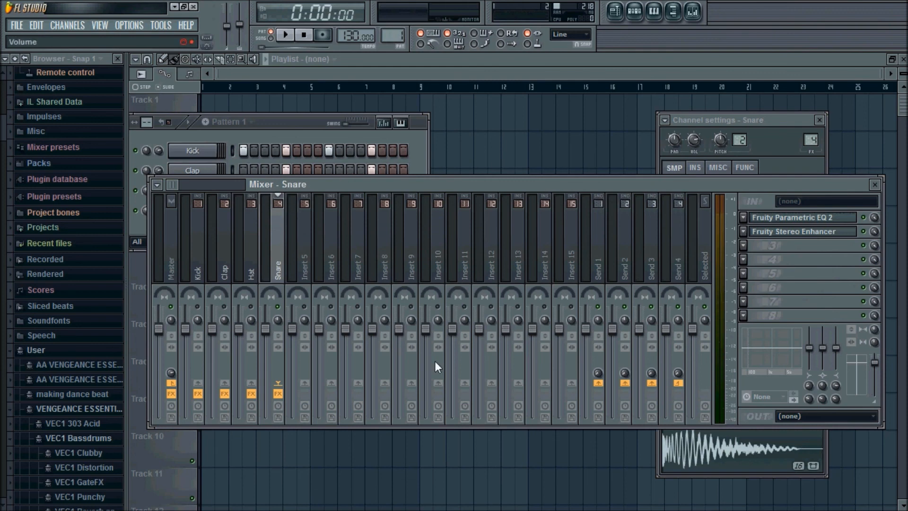
left_click(799, 232)
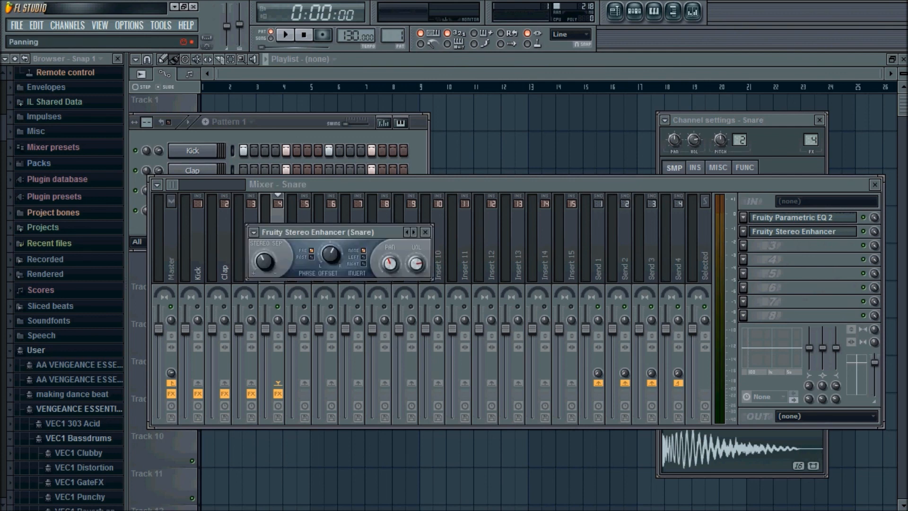
left_click(679, 479)
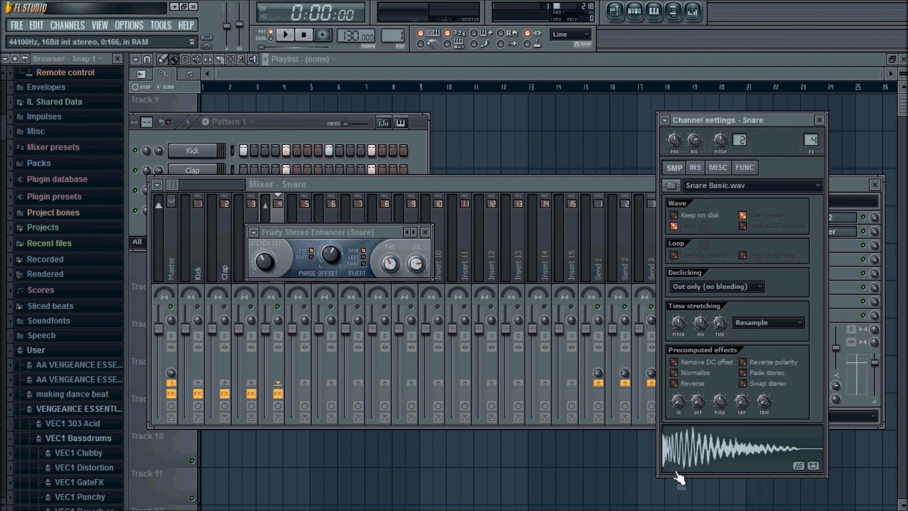
left_click_drag(392, 261, 392, 279)
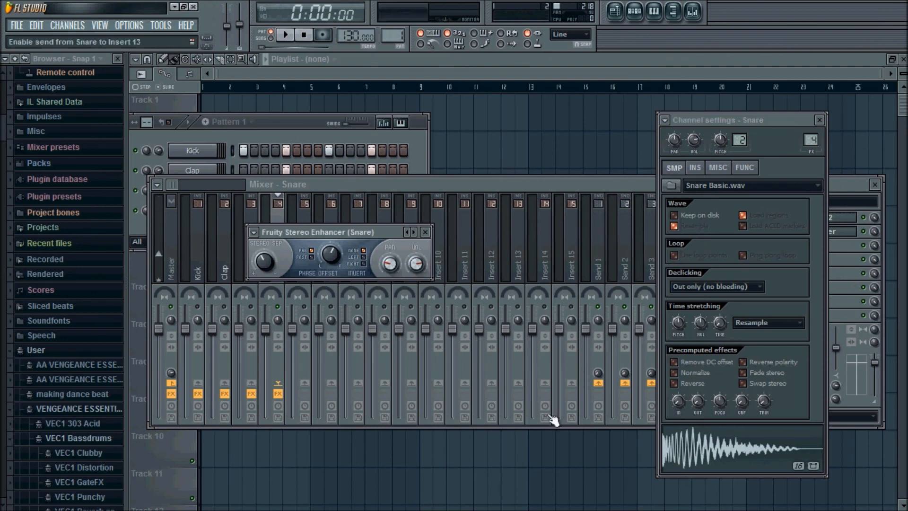
left_click(695, 438)
left_click(390, 264)
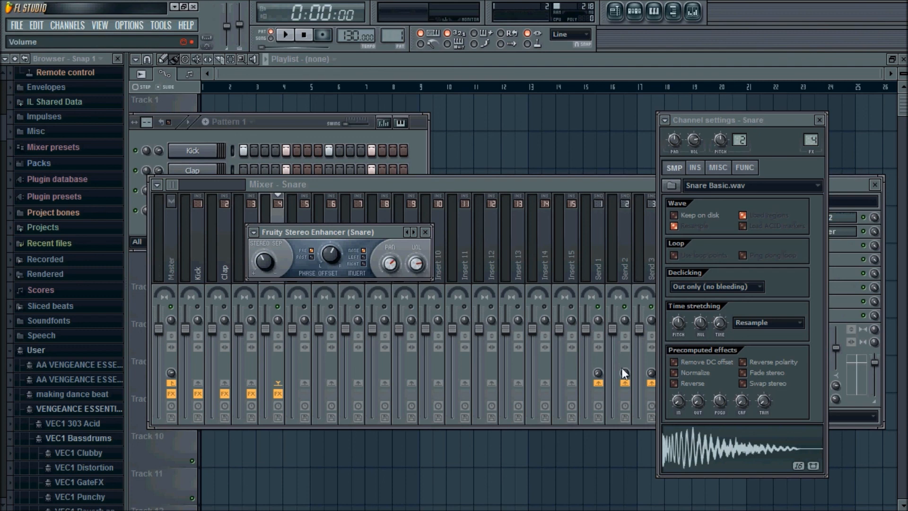
left_click(695, 438)
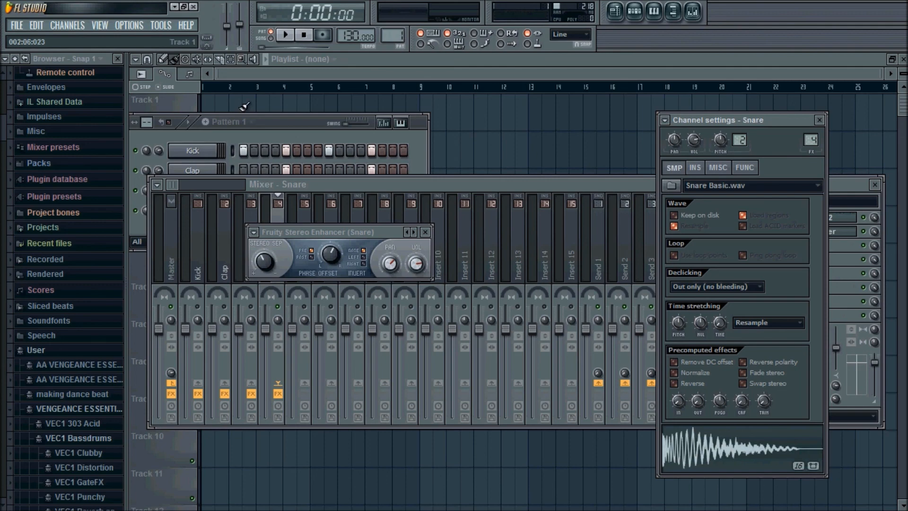
- Load Fruity Stereo Shaper into the Snare track's third effect slot, lower its right channel volume below centre and audition the snare
left_click(311, 182)
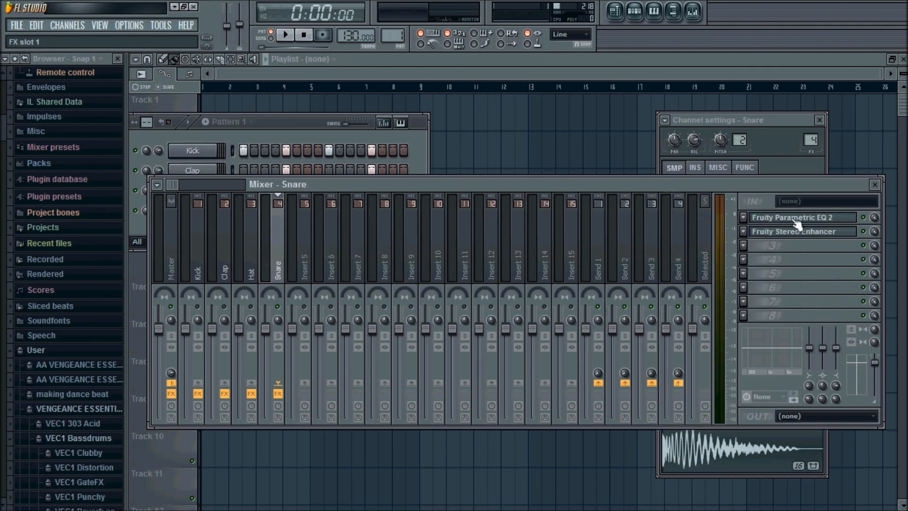
left_click(750, 244)
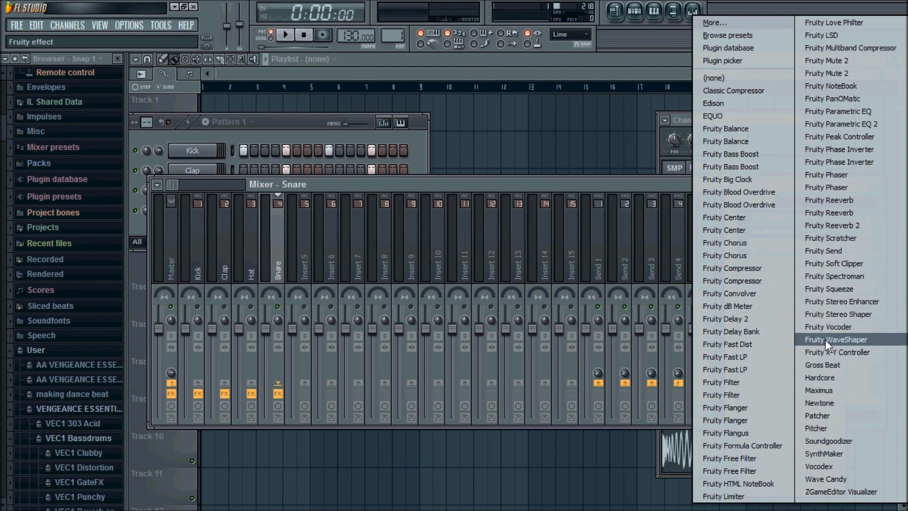
left_click(829, 313)
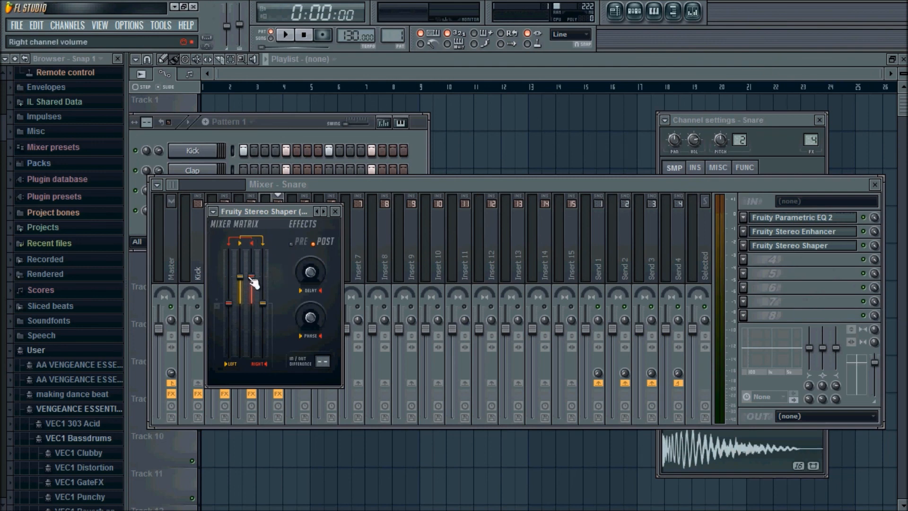
left_click_drag(254, 279, 251, 329)
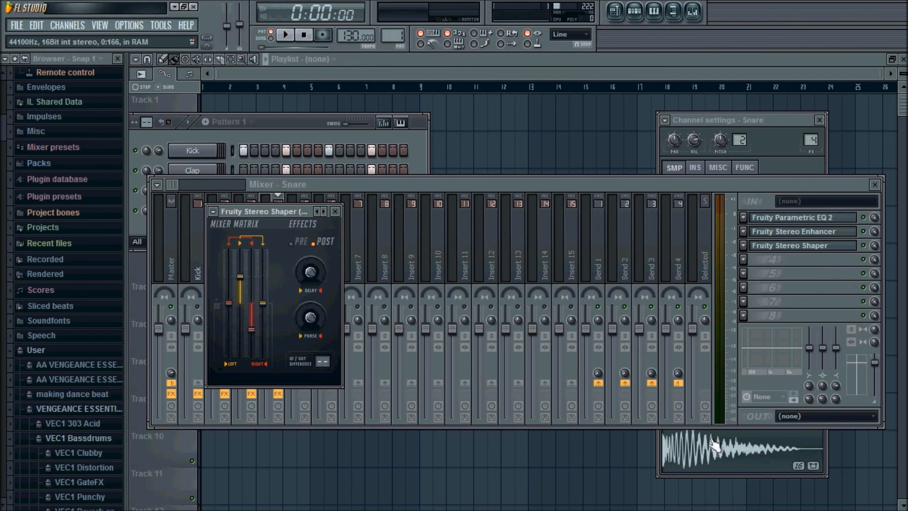
left_click(721, 452)
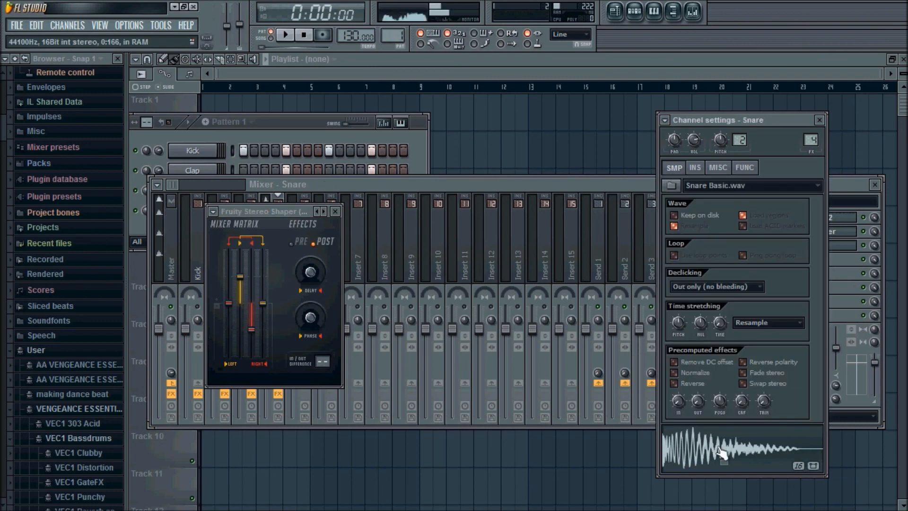
- Try panning the Snare mixer track off-centre while auditioning the snare sample, and return the pan to centre
left_click(441, 184)
left_click_drag(272, 288, 274, 299)
left_click(706, 453)
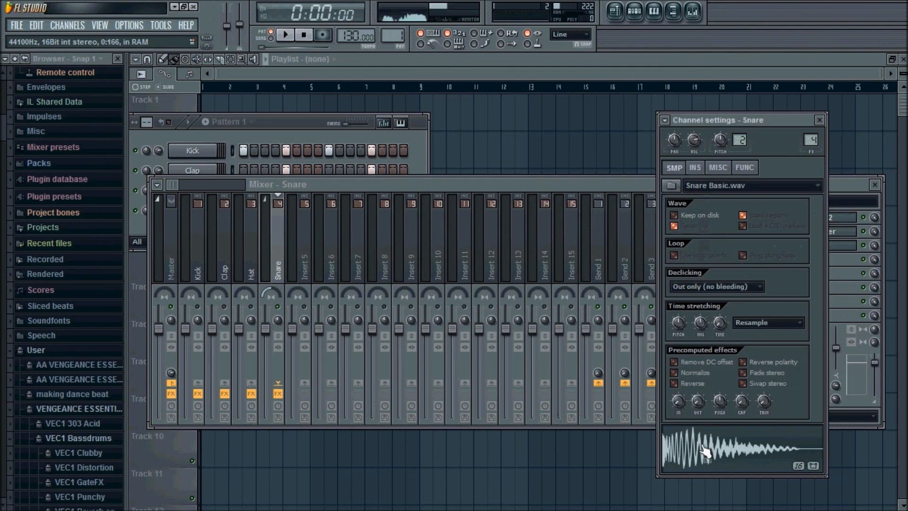
left_click_drag(271, 294, 271, 283)
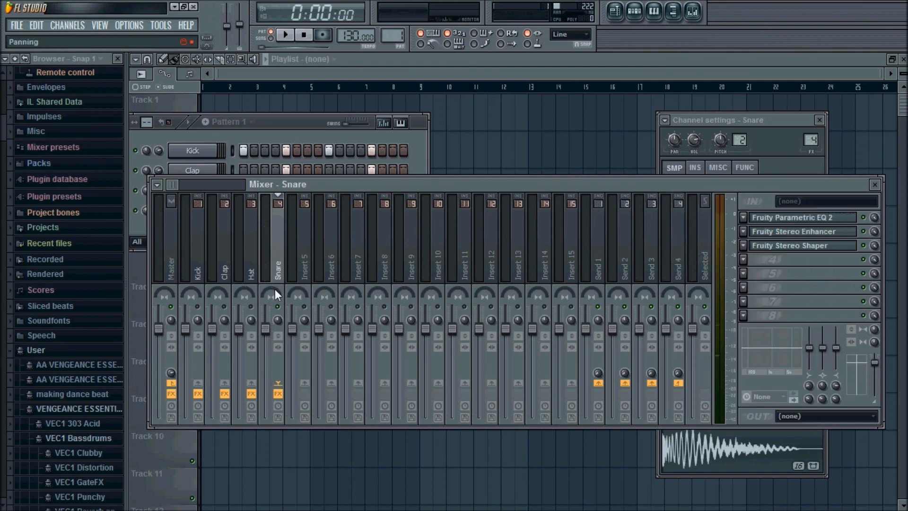
- Play the drum pattern and lower the Snare mixer track's volume fader, replaying the pattern to check the balance
left_click(299, 123)
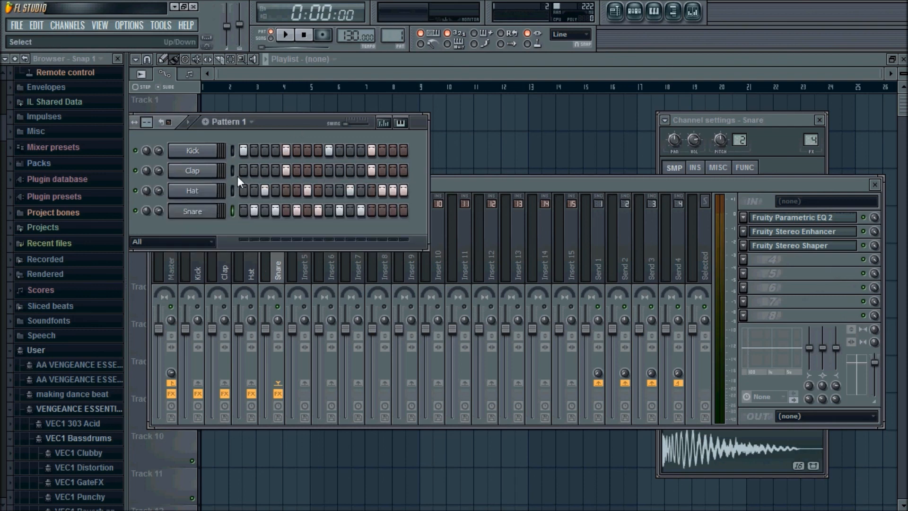
left_click(284, 315)
key("space")
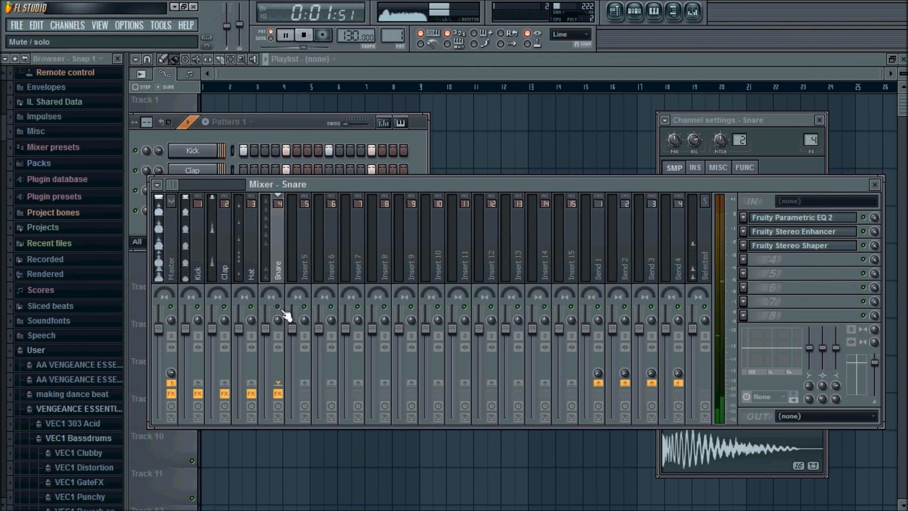
key("space")
key("space")
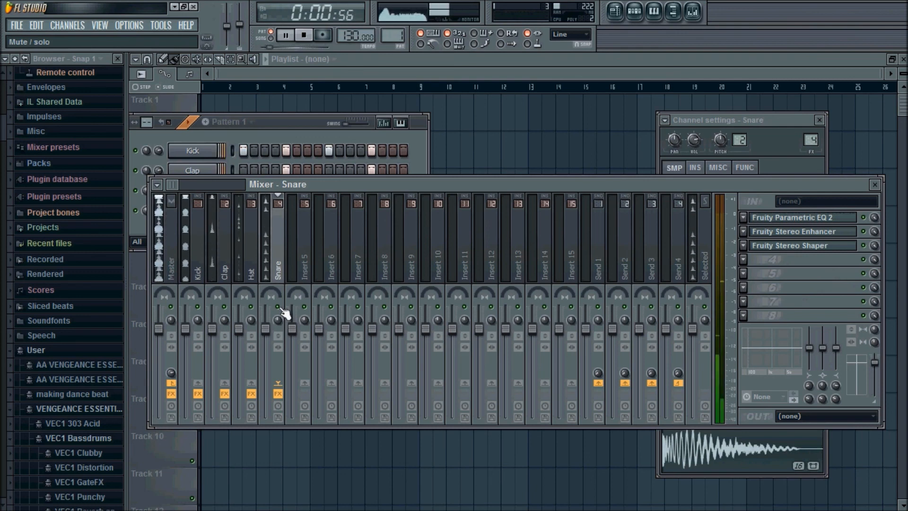
key("space")
left_click_drag(265, 329, 266, 361)
key("space")
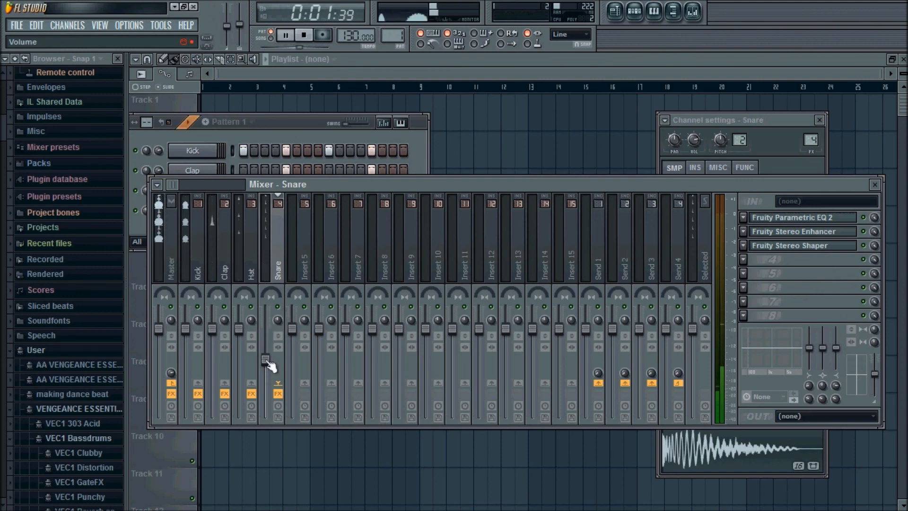
key("space")
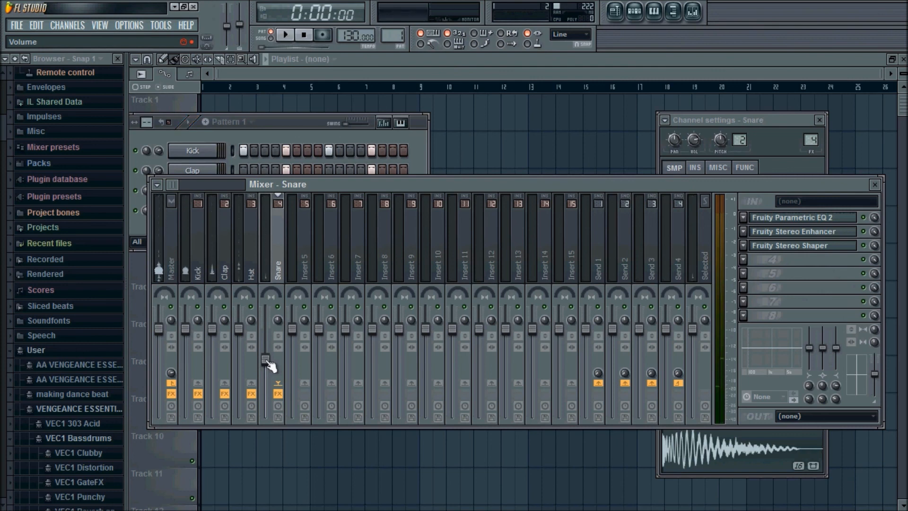
left_click(292, 133)
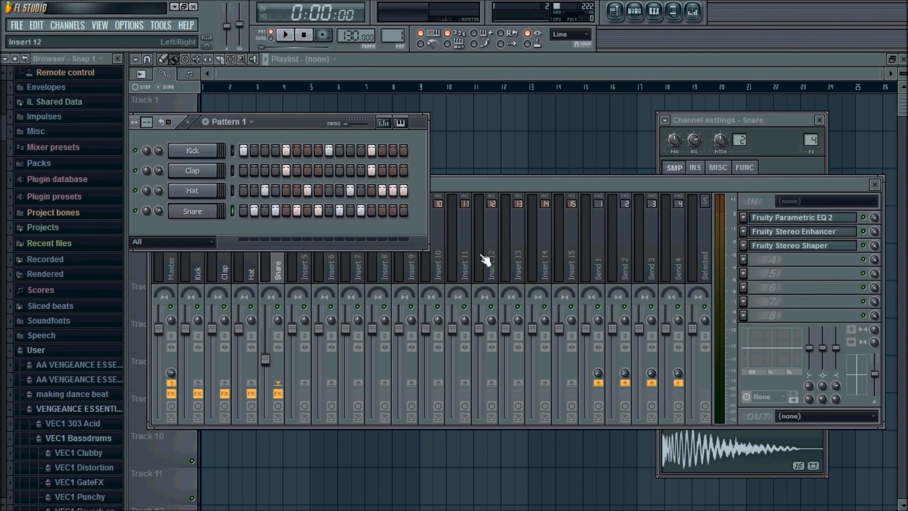
left_click(745, 260)
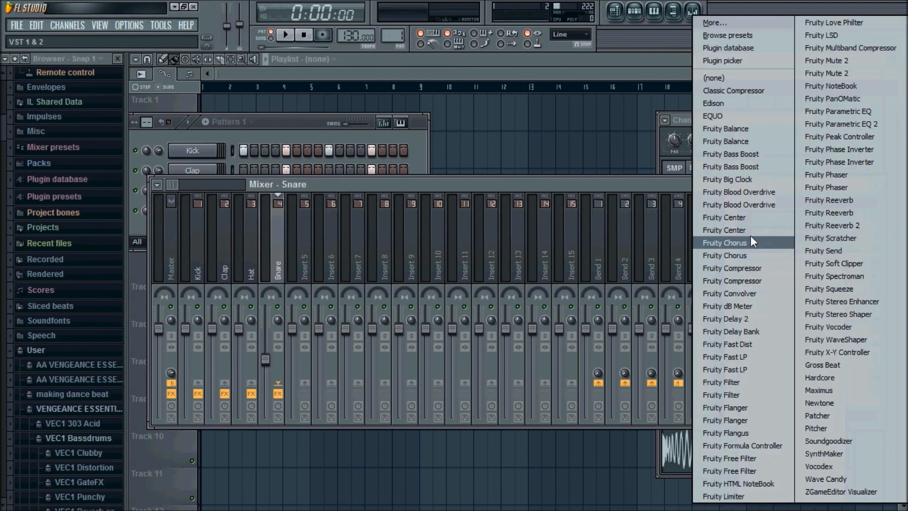
left_click(611, 190)
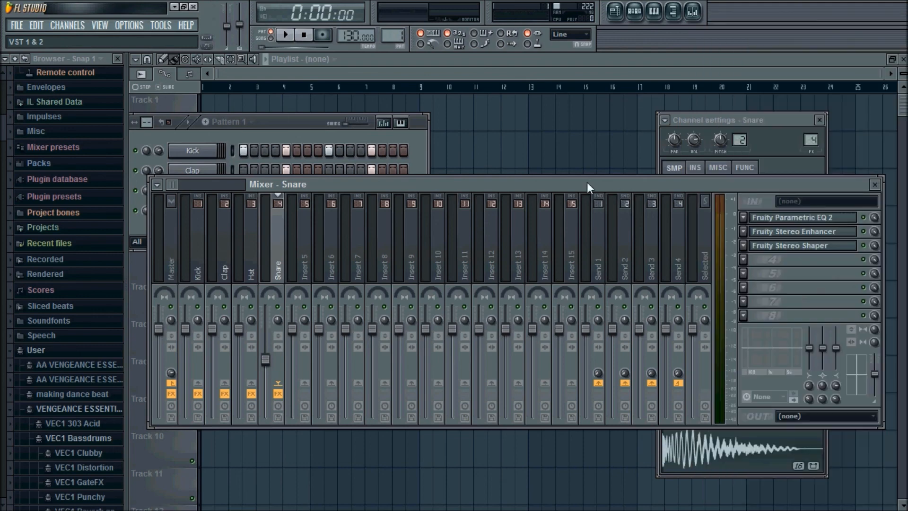
- Add a 3x Osc channel to Pattern 1 and open its piano roll
left_click(332, 136)
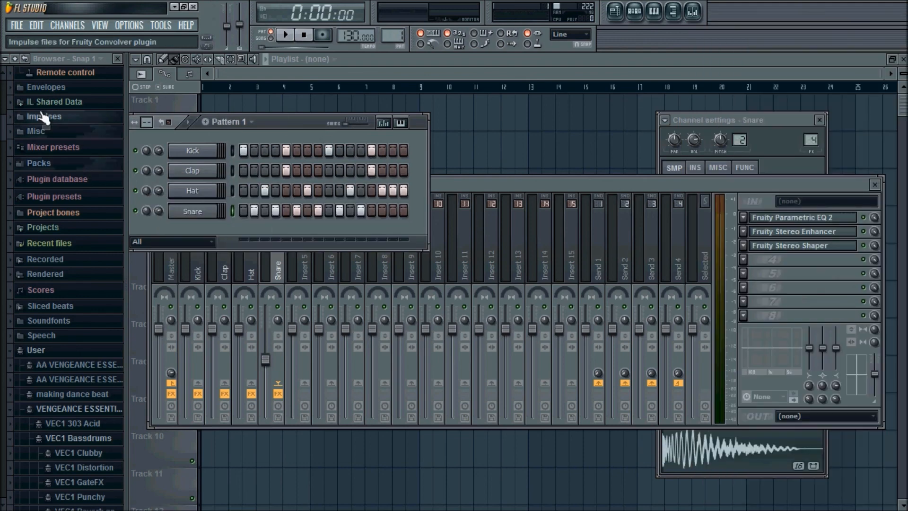
left_click(67, 25)
mouse_move(71, 38)
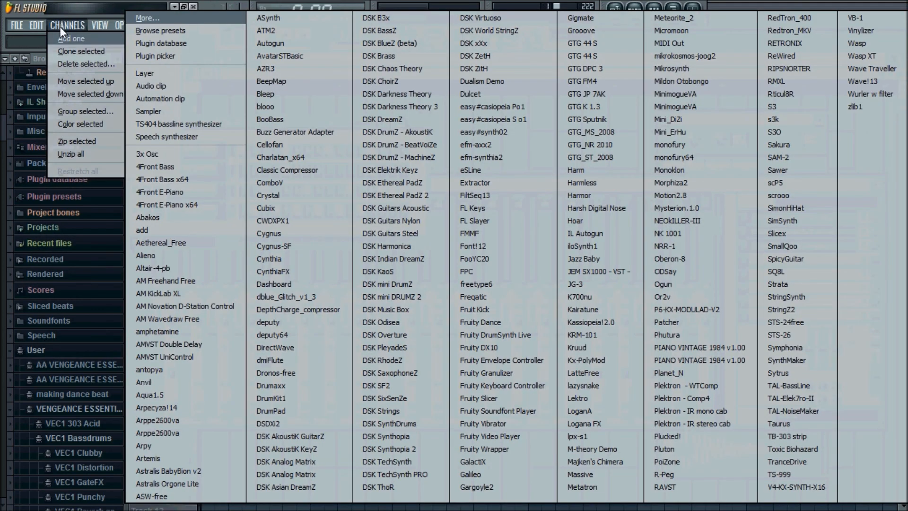
left_click(149, 156)
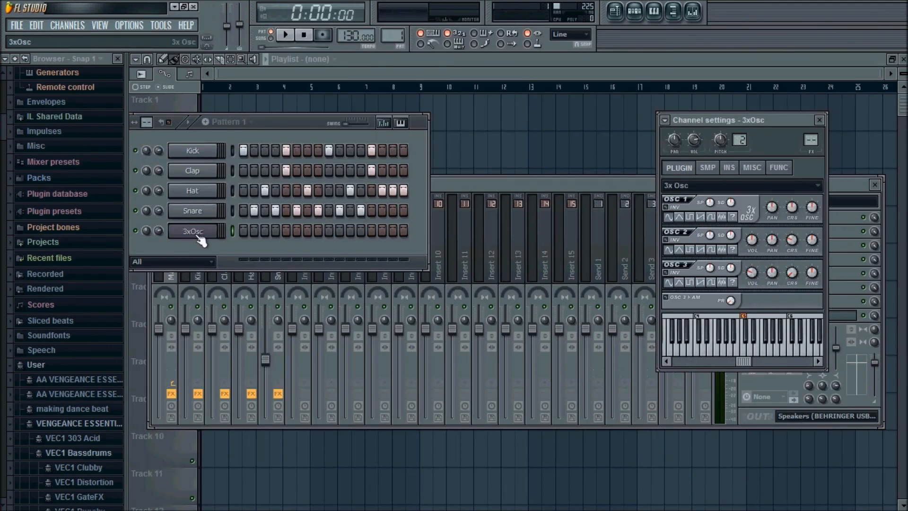
right_click(198, 236)
left_click(179, 236)
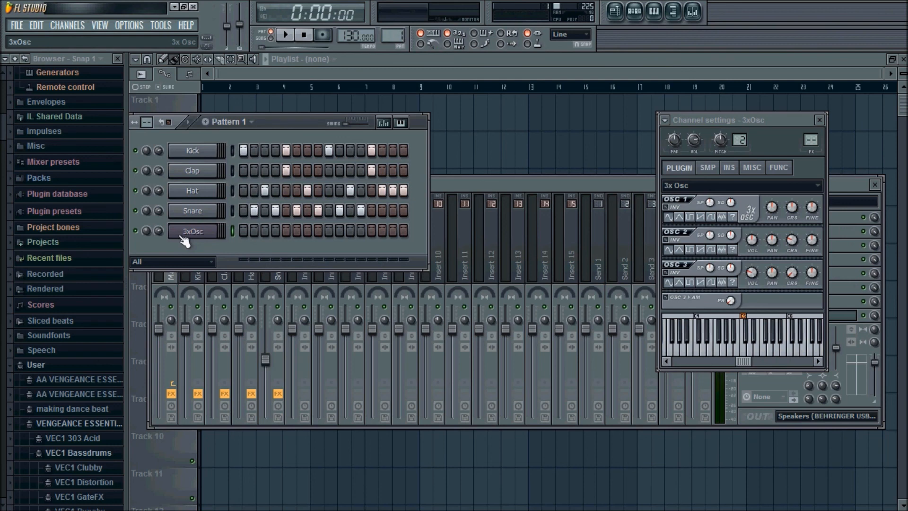
right_click(208, 236)
left_click(240, 232)
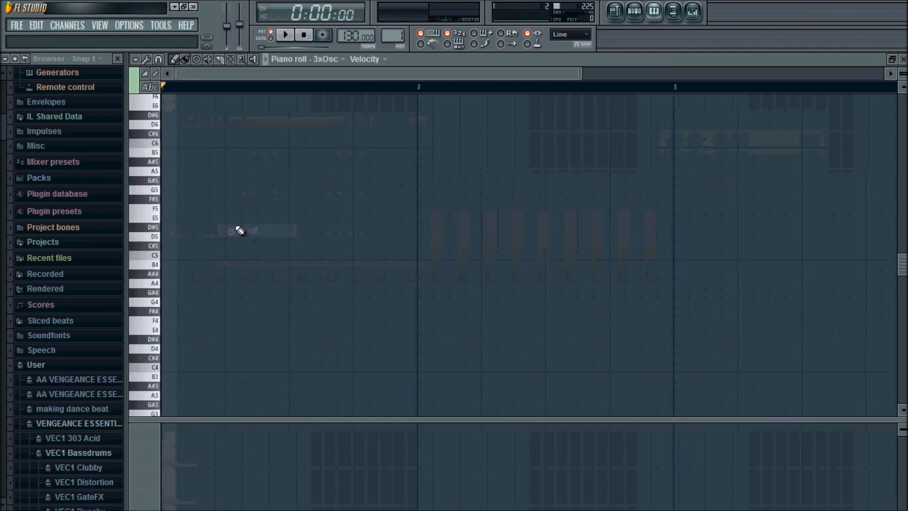
- Draw five consecutive ascending notes from the start of bar 1 in the 3xOsc piano roll: F5, G5, G#5, A#5 and C6
left_click(168, 213)
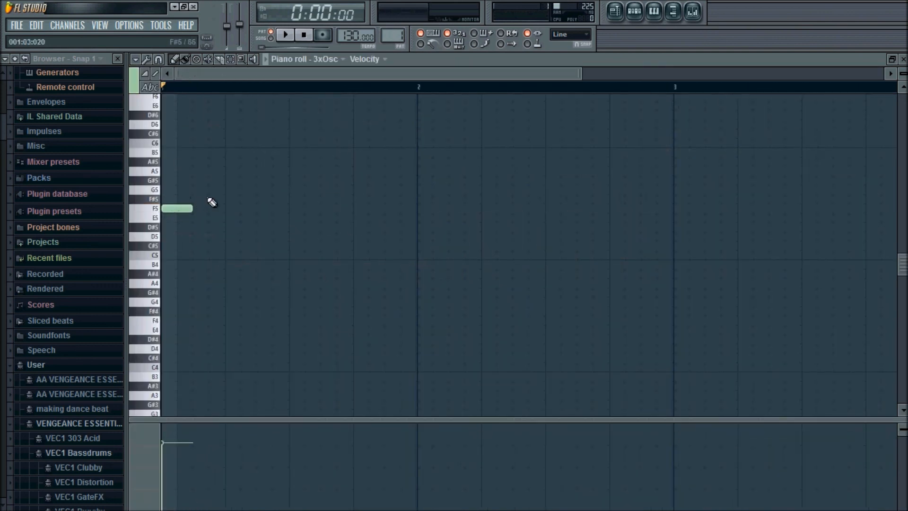
left_click(201, 189)
left_click(233, 180)
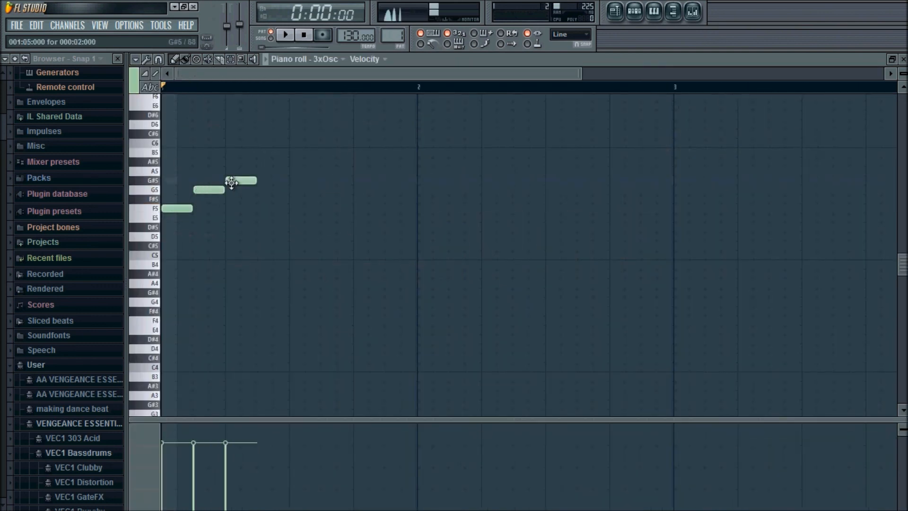
left_click(265, 162)
left_click(296, 153)
left_click_drag(297, 149, 296, 141)
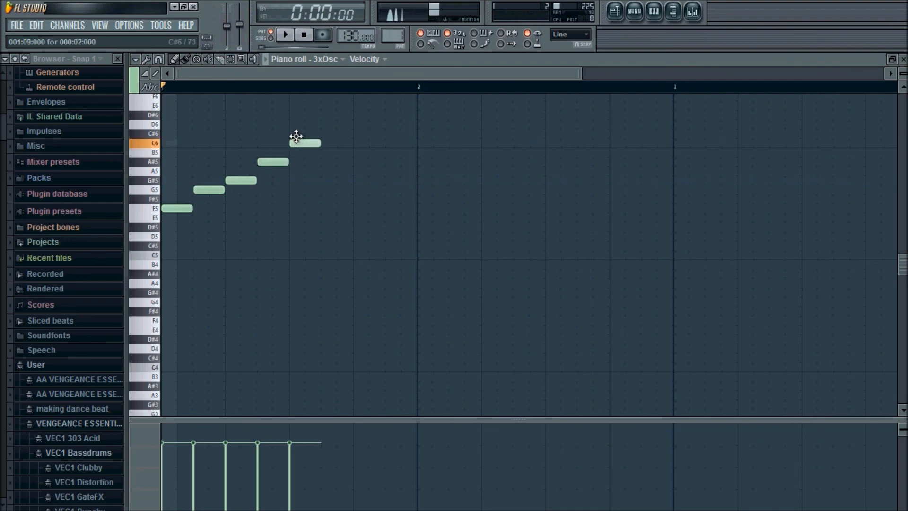
- Complete the rising run in bar 1 of the 3xOsc piano roll with the notes C#6, E6 and F6
left_click(323, 133)
scroll(350, 133, "up", 3)
left_click(358, 162)
left_click(392, 152)
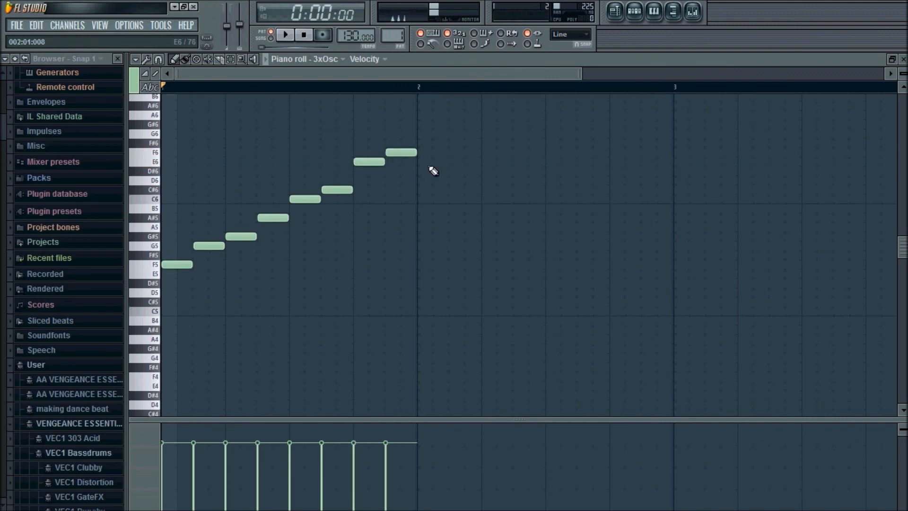
- Fill bar 2 with eight consecutive descending notes, E6, C#6, C6, A#5, G#5, G5, F#5 and C5, and play the melody
left_click(421, 161)
left_click(455, 191)
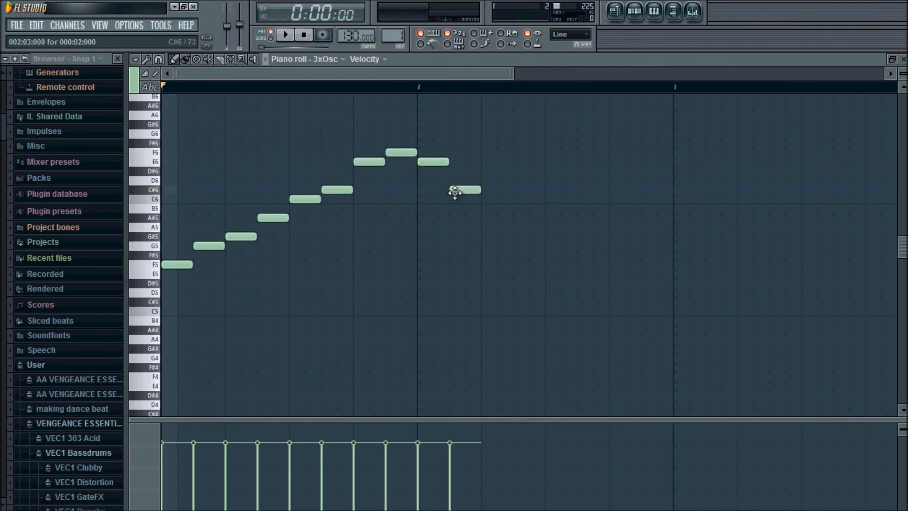
left_click(488, 199)
left_click(520, 218)
left_click(554, 237)
left_click(585, 246)
left_click(612, 255)
left_click_drag(652, 334, 643, 307)
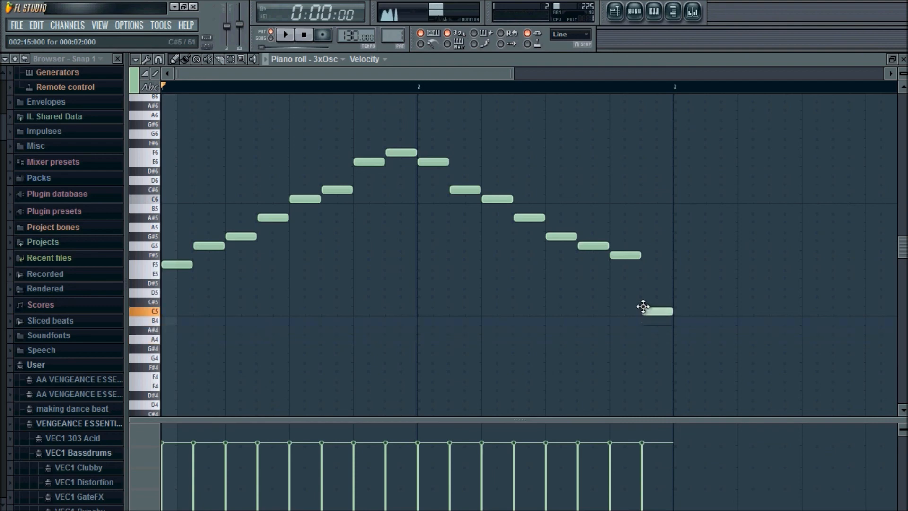
key("space")
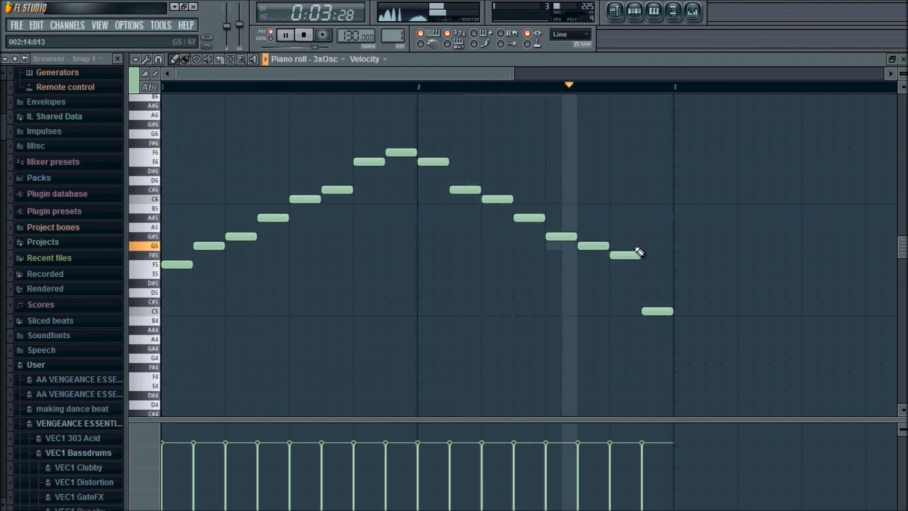
key("space")
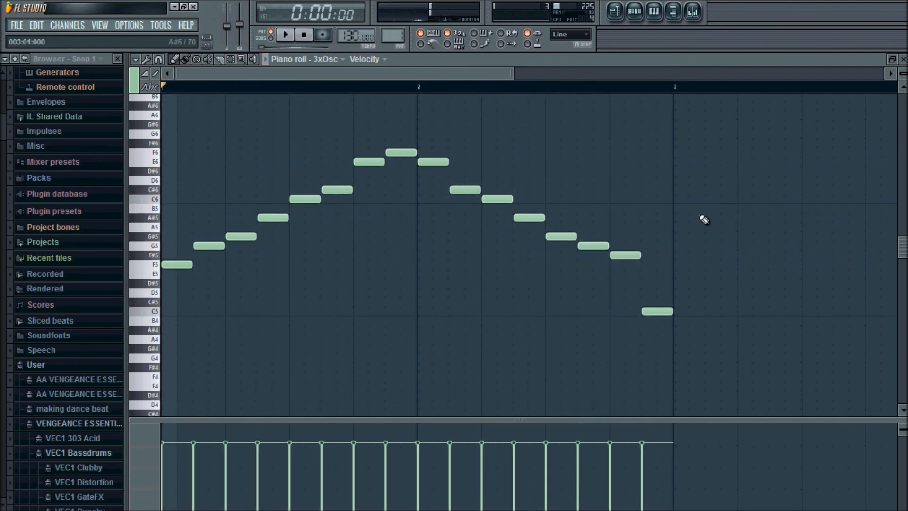
- Close the piano roll and link the 3xOsc channel to mixer track Insert 5
left_click(902, 64)
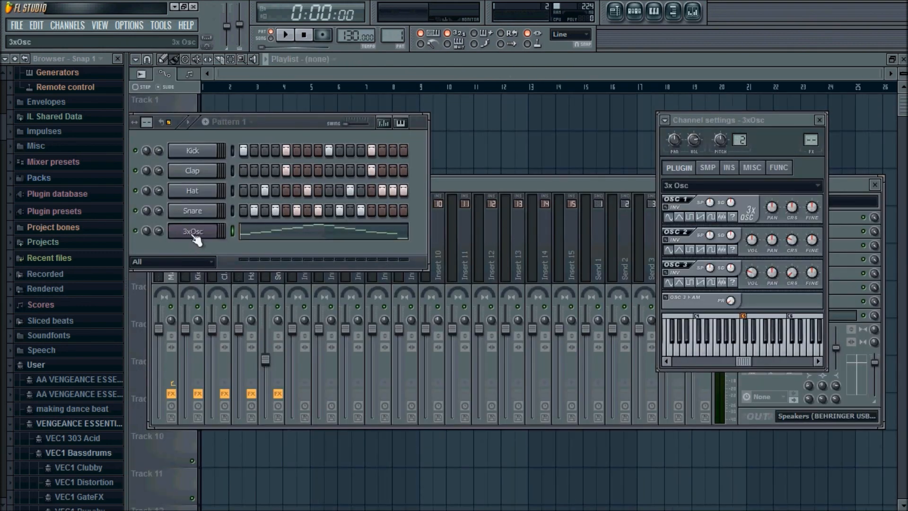
left_click(442, 184)
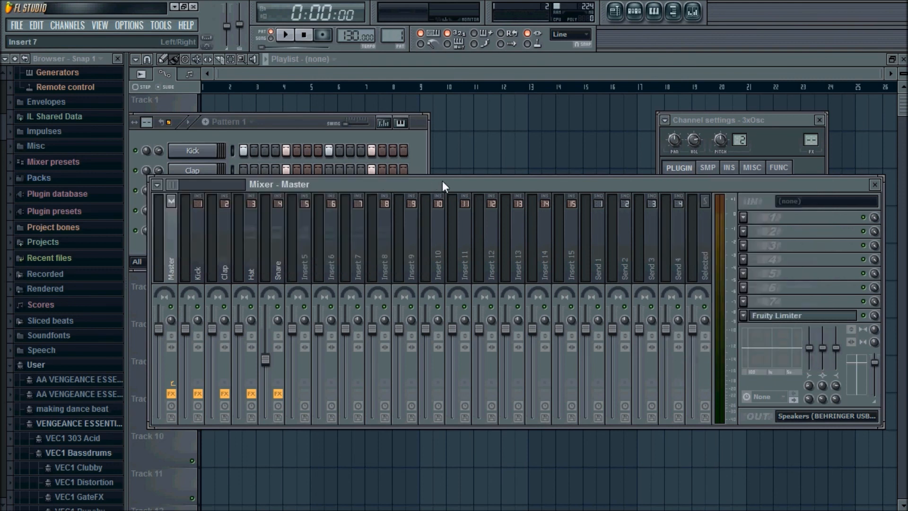
right_click(305, 263)
mouse_move(360, 241)
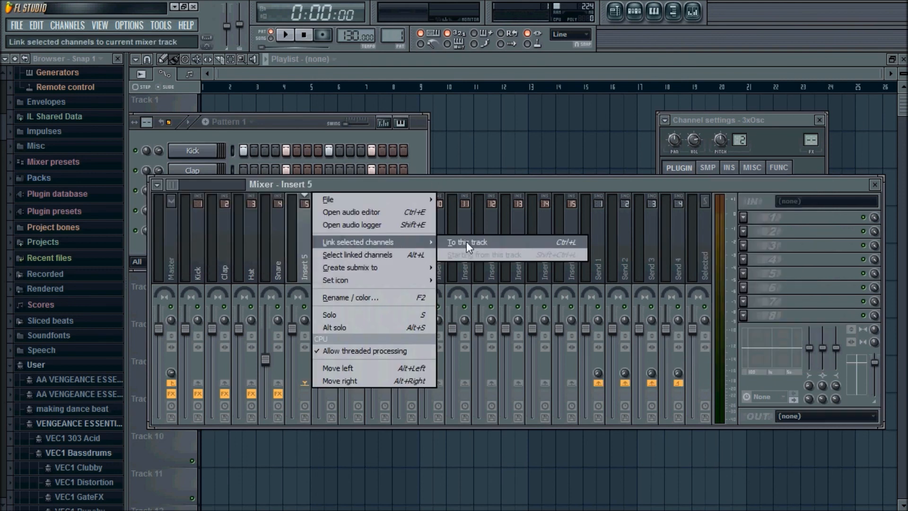
left_click(466, 243)
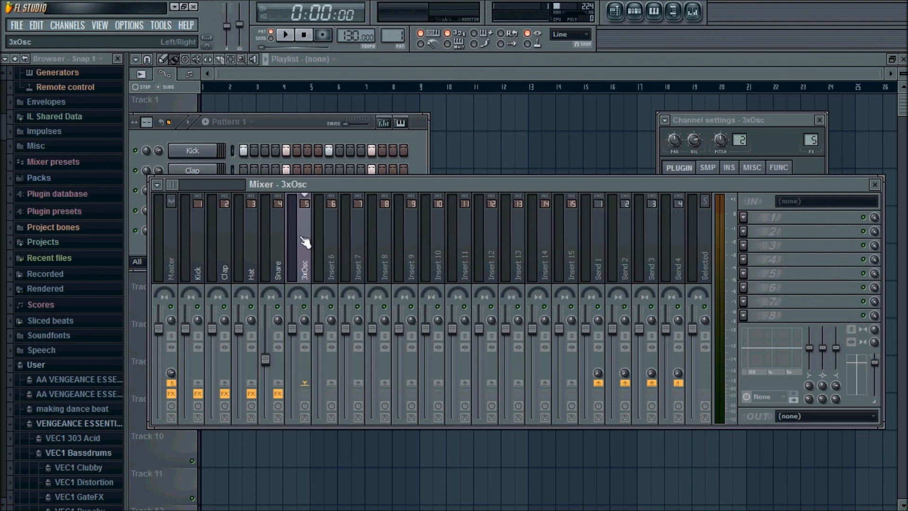
- Load Fruity Chorus into the first effect slot of the 3xOsc mixer track and move its window clear of the track names
left_click(743, 217)
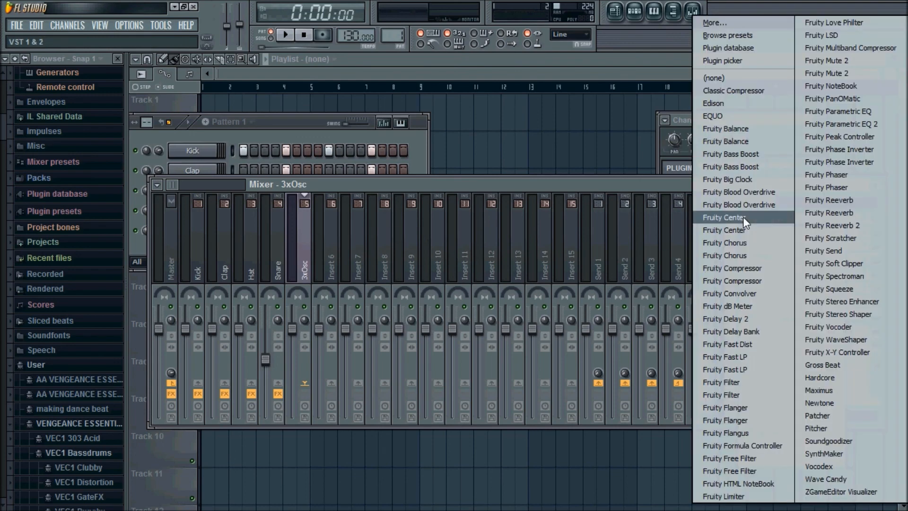
left_click(720, 242)
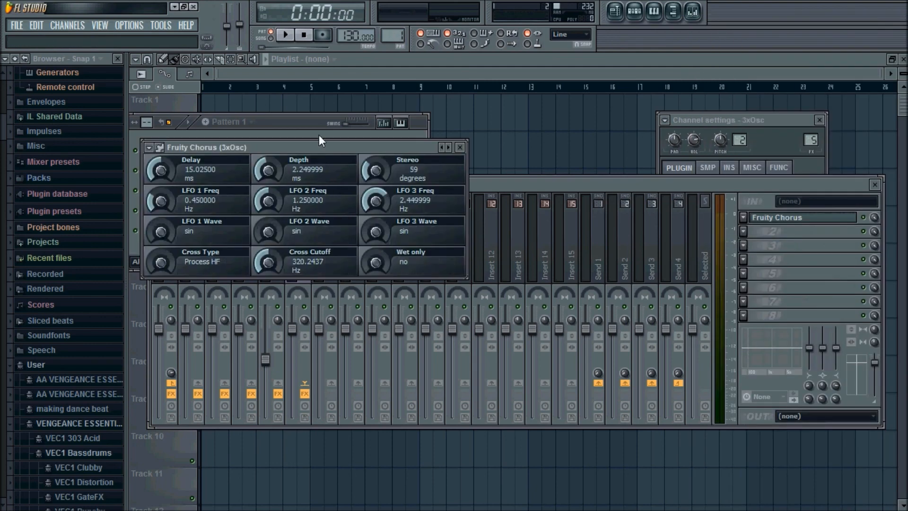
left_click_drag(325, 148, 487, 325)
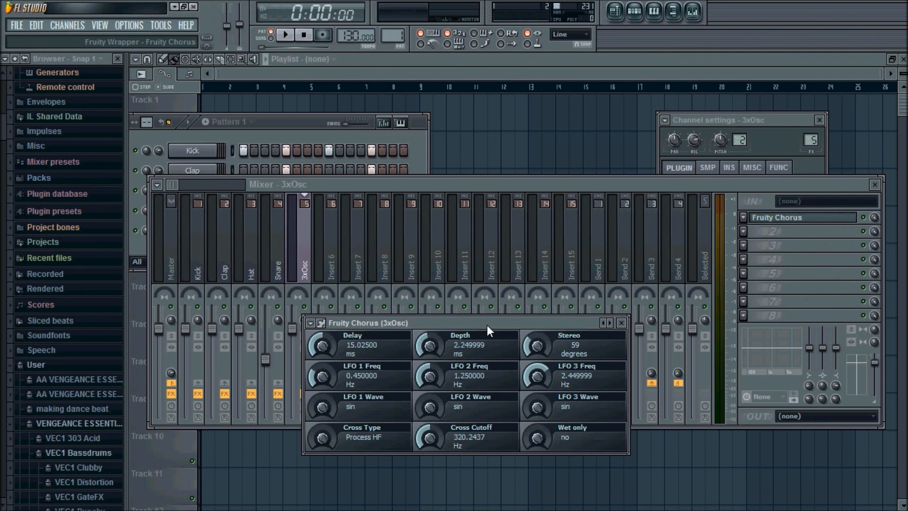
- Audition the pattern with Fruity Chorus, set its Depth to about 2.46 ms, and try adjusting its Delay
key("space")
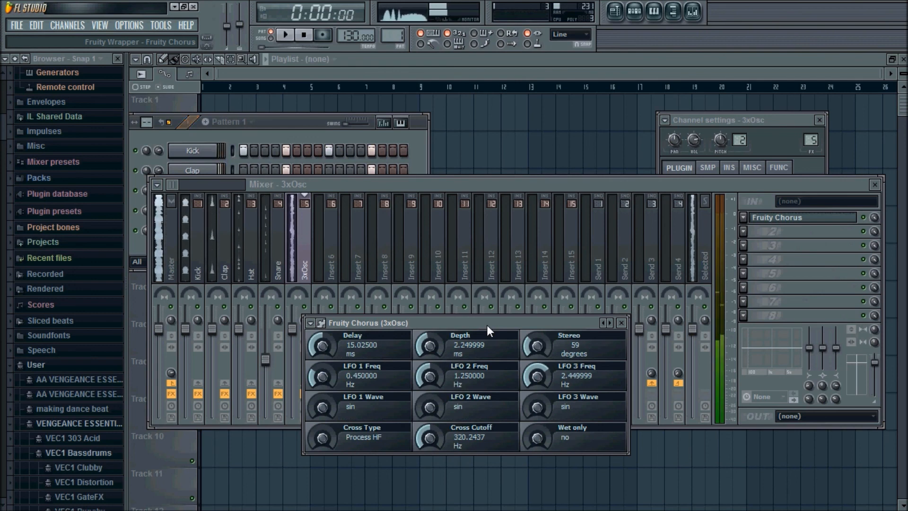
key("space")
mouse_move(433, 347)
left_mouse_down()
mouse_move(433, 364)
mouse_move(433, 334)
left_mouse_up()
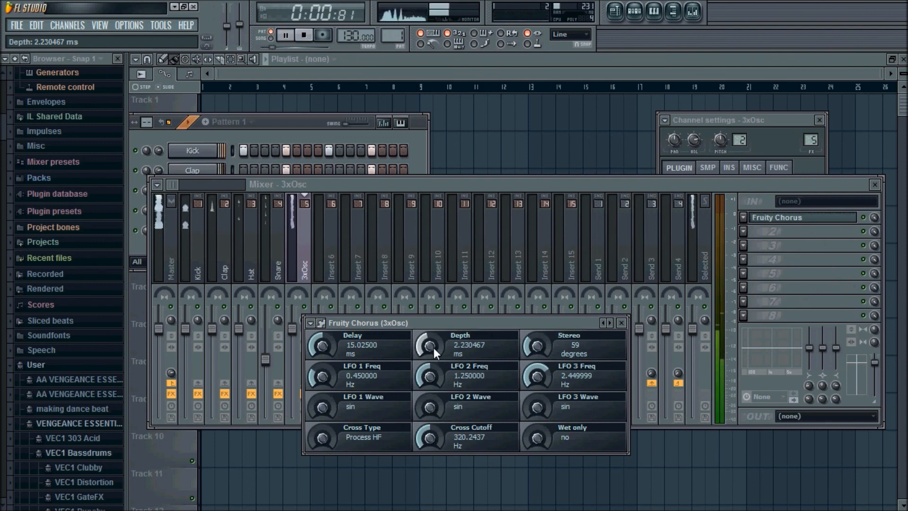
left_click_drag(433, 348, 433, 379)
key("space")
left_click_drag(433, 347, 433, 339)
key("space")
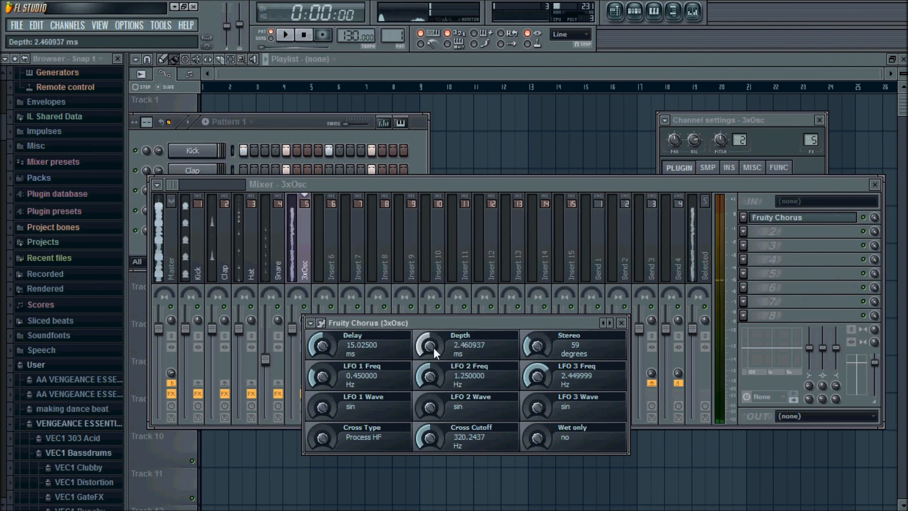
key("space")
mouse_move(329, 349)
left_mouse_down()
mouse_move(328, 331)
mouse_move(328, 367)
mouse_move(329, 348)
left_mouse_up()
key("space")
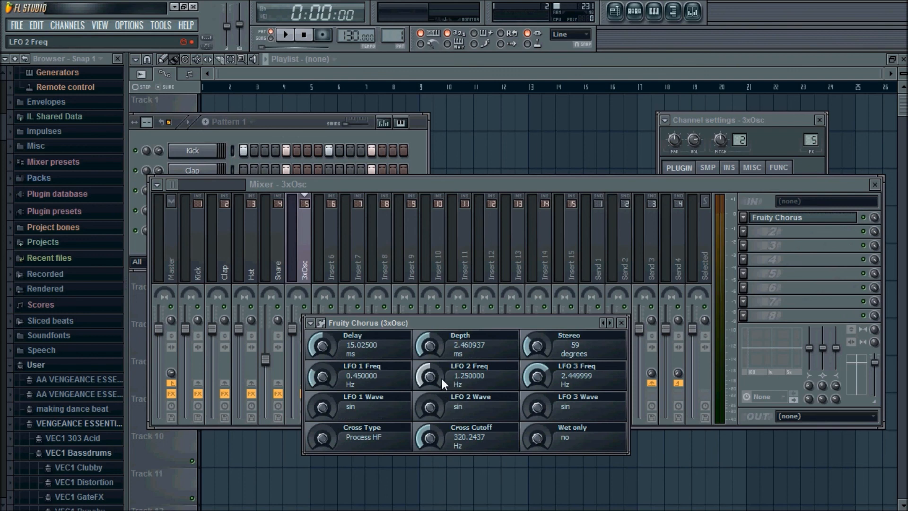
- Load the PolyChorus preset in Fruity Chorus and play the pattern
left_click(311, 324)
mouse_move(353, 302)
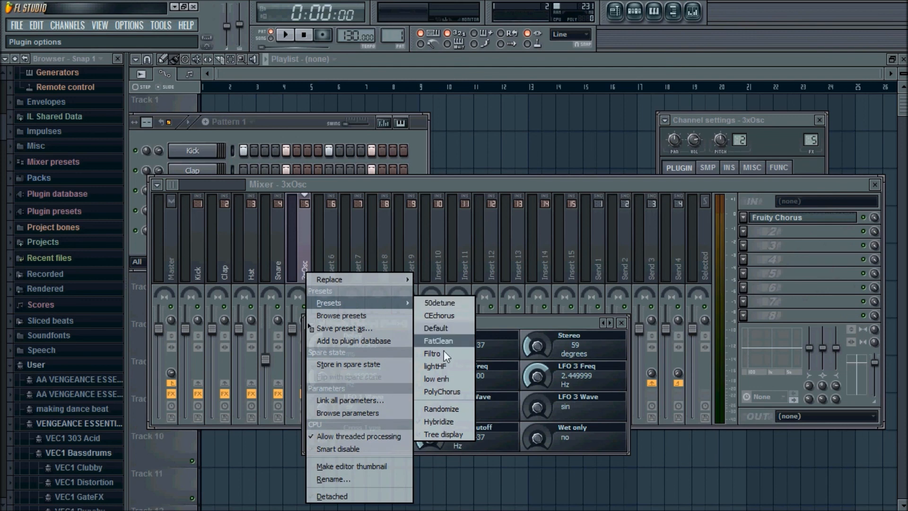
left_click(439, 391)
key("space")
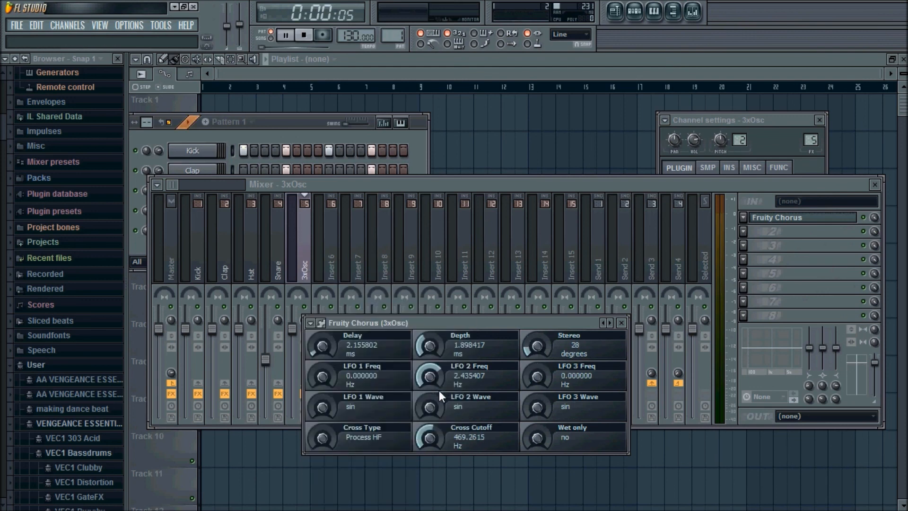
- Cycle through the Fruity Chorus presets while the pattern plays, ending on Default
left_click(311, 322)
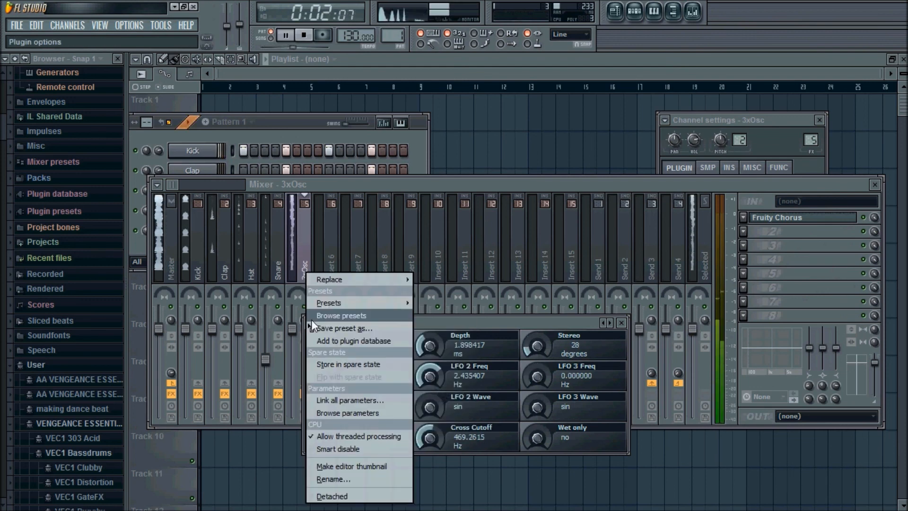
mouse_move(360, 279)
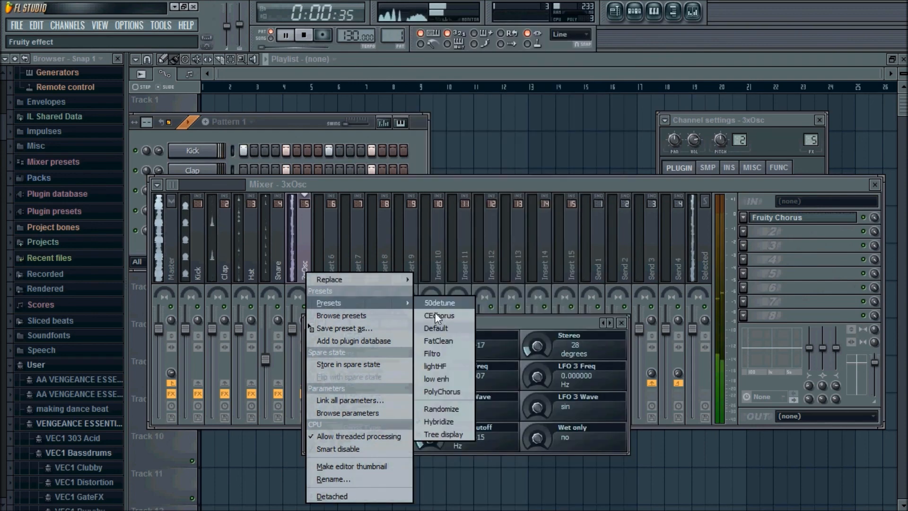
left_click(609, 325)
left_click(610, 323)
left_click(610, 323)
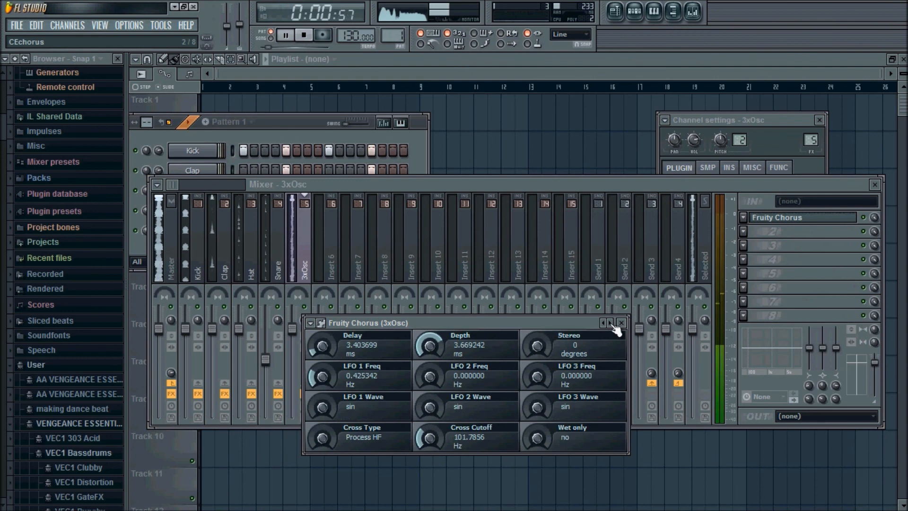
left_click(610, 323)
left_click(610, 323)
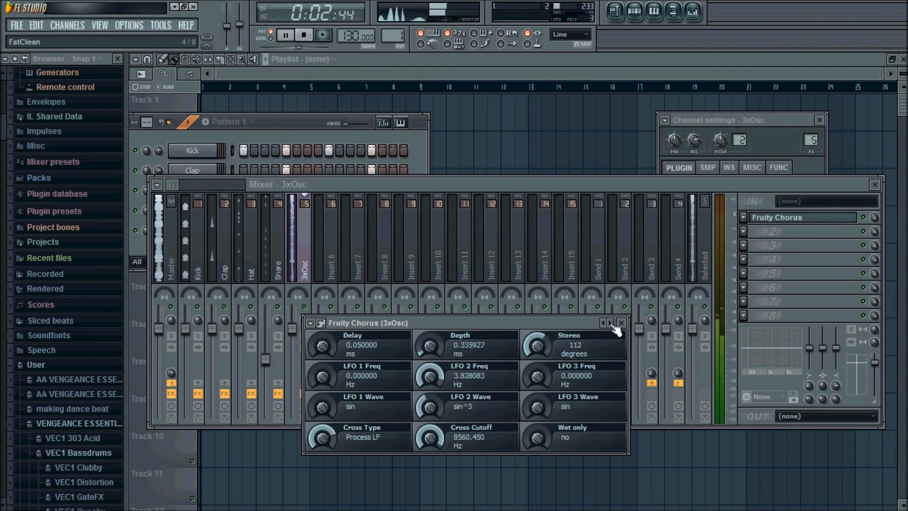
left_click(610, 323)
left_click(610, 323)
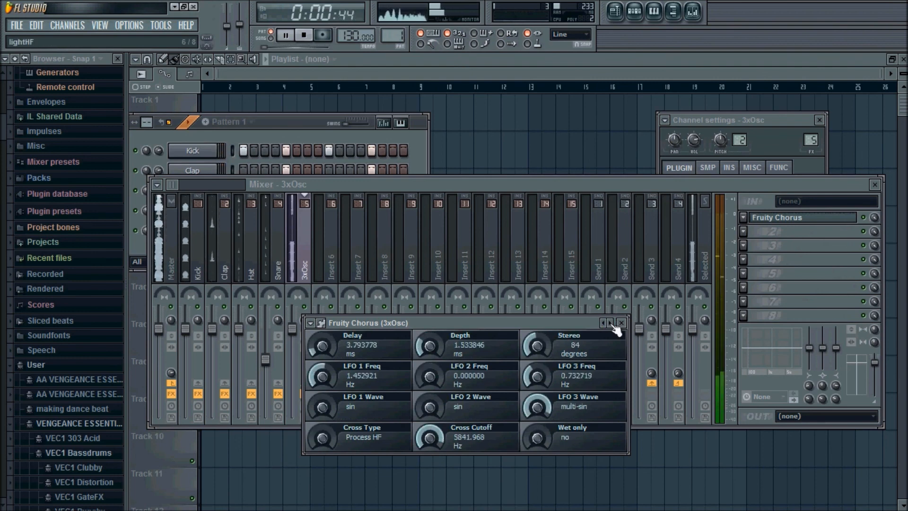
left_click(610, 323)
left_click(610, 323)
left_click(610, 323)
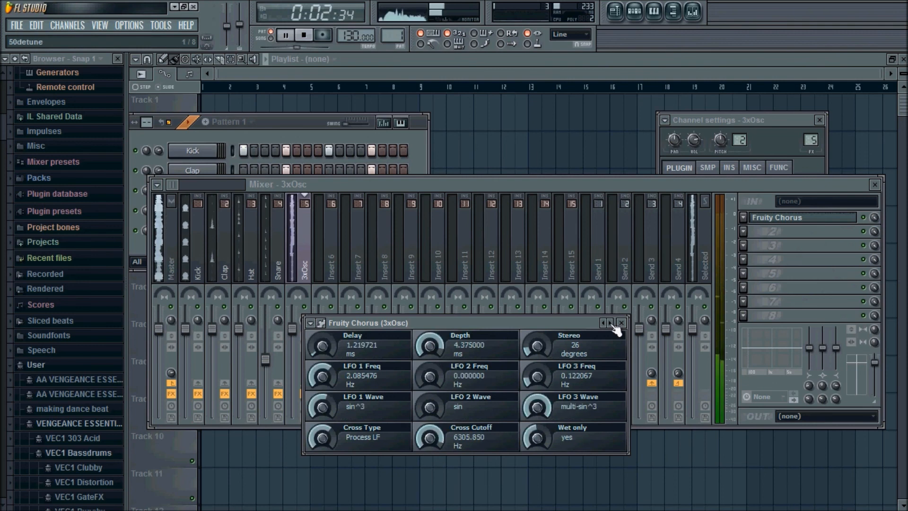
left_click(610, 323)
left_click(610, 323)
- Raise the Fruity Chorus Cross Cutoff to about 465 Hz while auditioning the pattern
key("space")
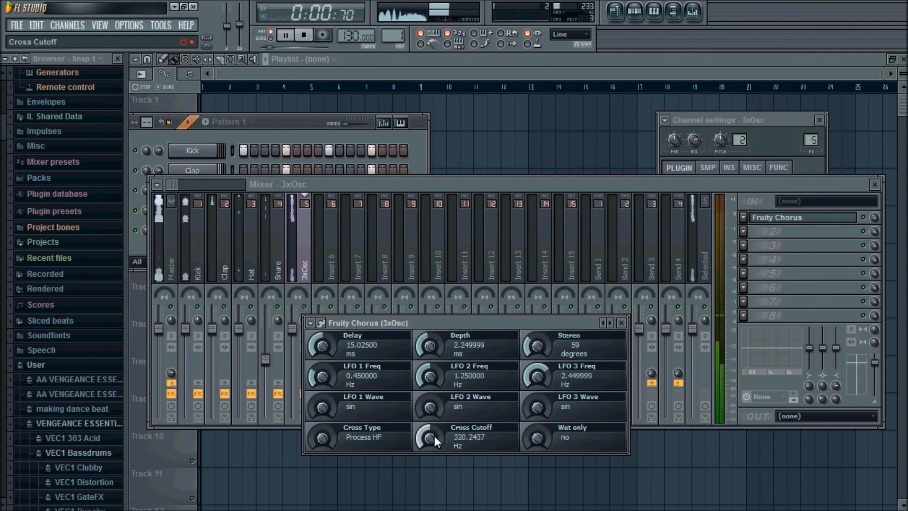
mouse_move(429, 437)
left_mouse_down()
mouse_move(430, 393)
mouse_move(429, 473)
mouse_move(429, 437)
left_mouse_up()
key("space")
key("space")
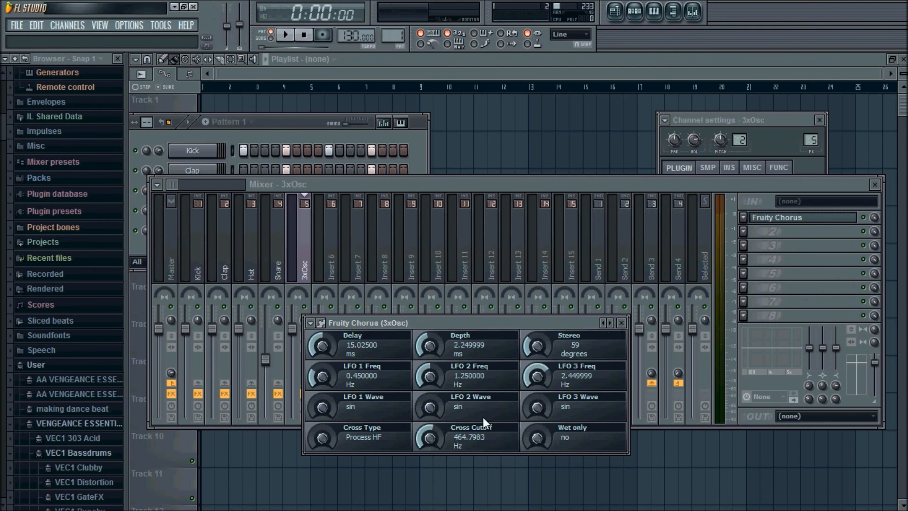
- Replace Fruity Chorus with Fruity Flanger on the 3xOsc mixer track and play the pattern to hear it
left_click(743, 217)
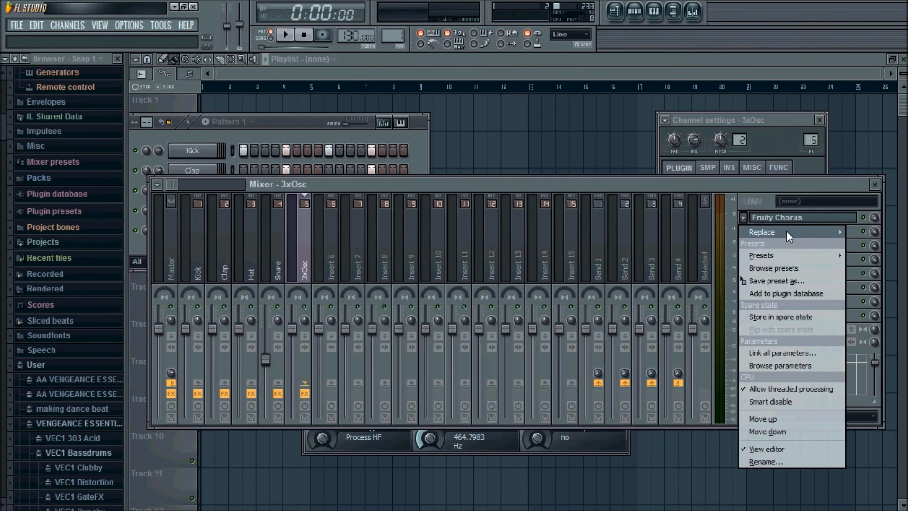
mouse_move(786, 231)
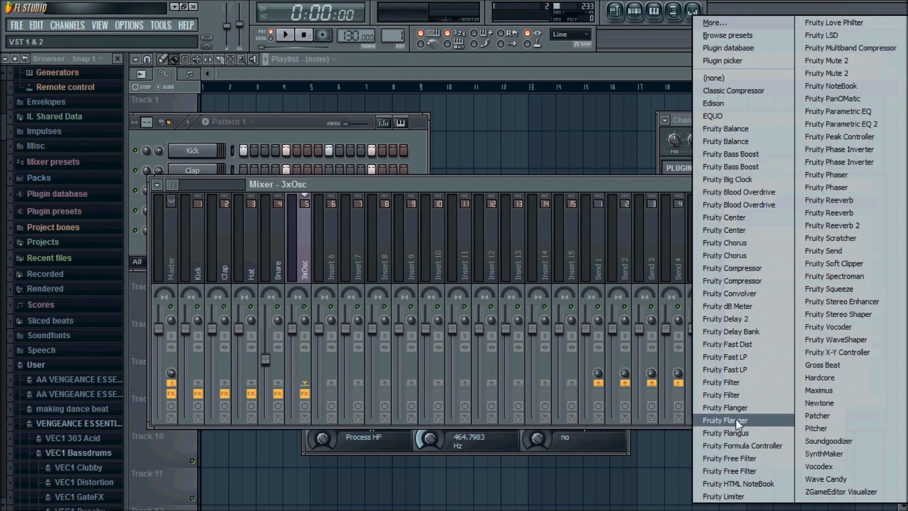
left_click(731, 406)
left_click_drag(471, 318, 470, 334)
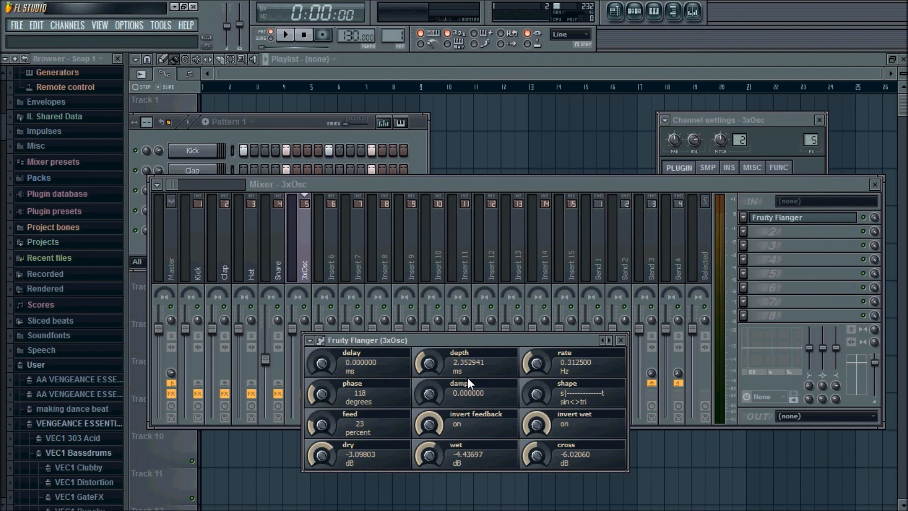
key("space")
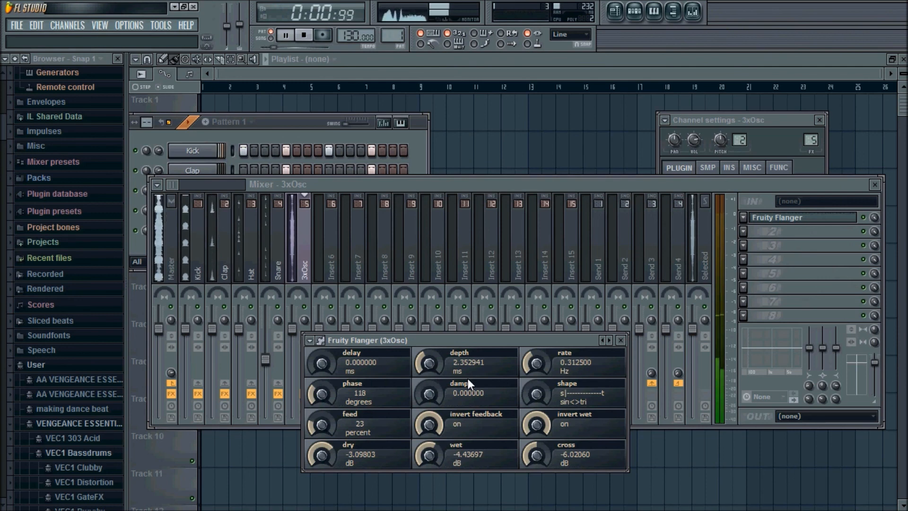
key("space")
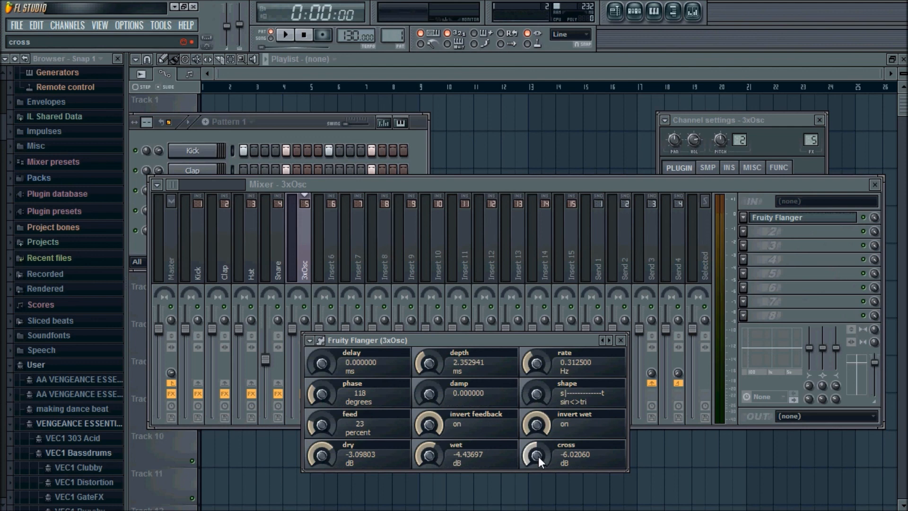
- Lower the Fruity Flanger's cross level while auditioning the pattern
key("space")
left_click_drag(537, 455, 537, 481)
key("space")
- Rearrange the effect and mixer windows, and replace Fruity Flanger with Fruity Free Filter on the 3xOsc mixer track
left_click_drag(551, 338, 571, 286)
left_click_drag(590, 185, 598, 182)
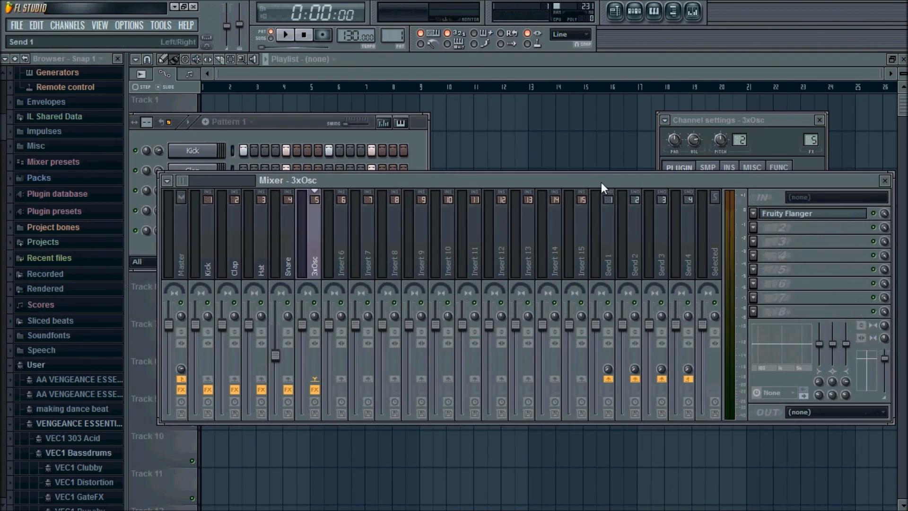
left_click(754, 214)
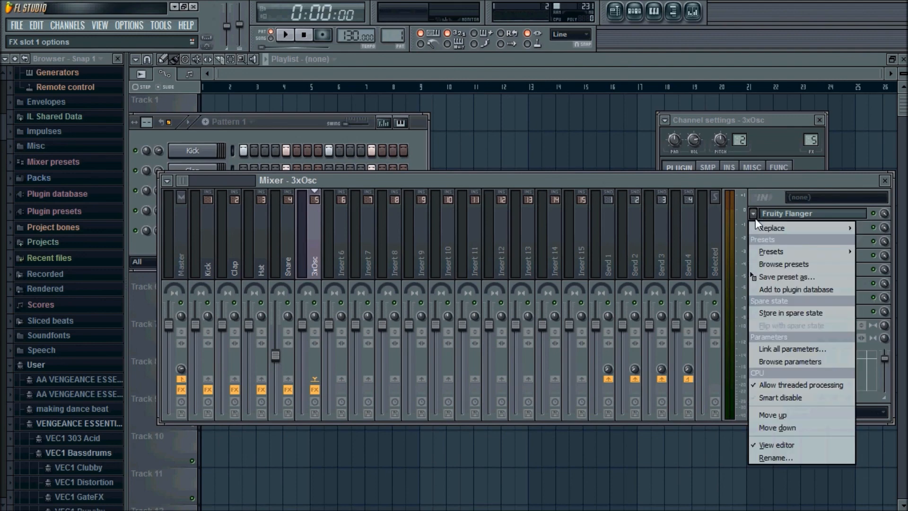
mouse_move(757, 225)
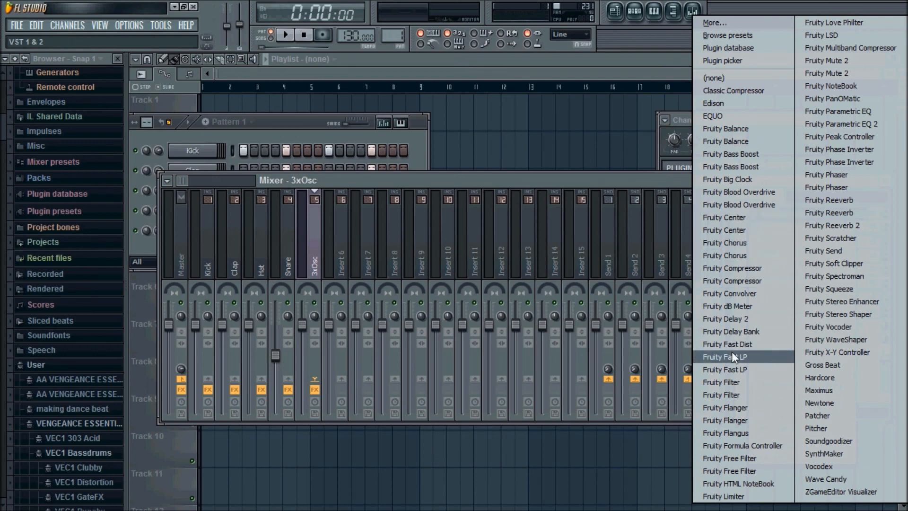
left_click(734, 458)
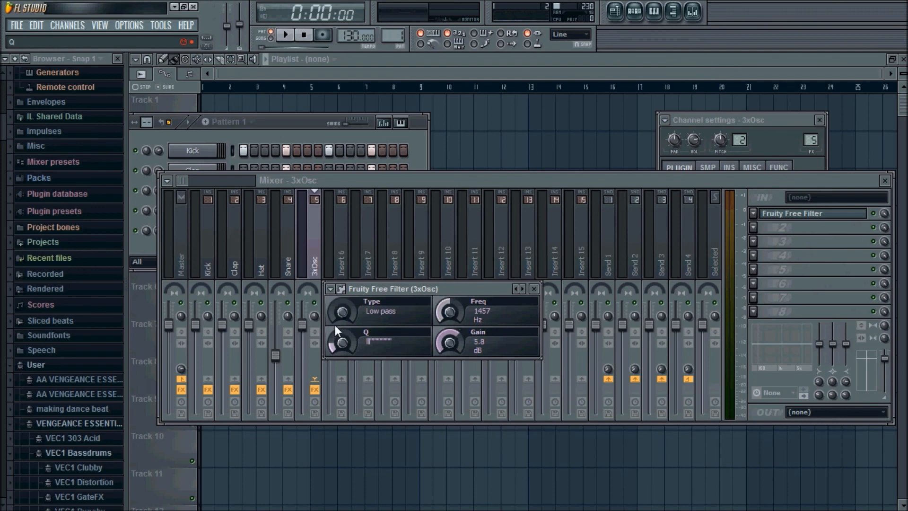
- Switch the Fruity Free Filter type from low pass through band pass and high pass up to high shelf
mouse_move(336, 324)
left_mouse_down()
mouse_move(335, 298)
mouse_move(336, 324)
left_mouse_up()
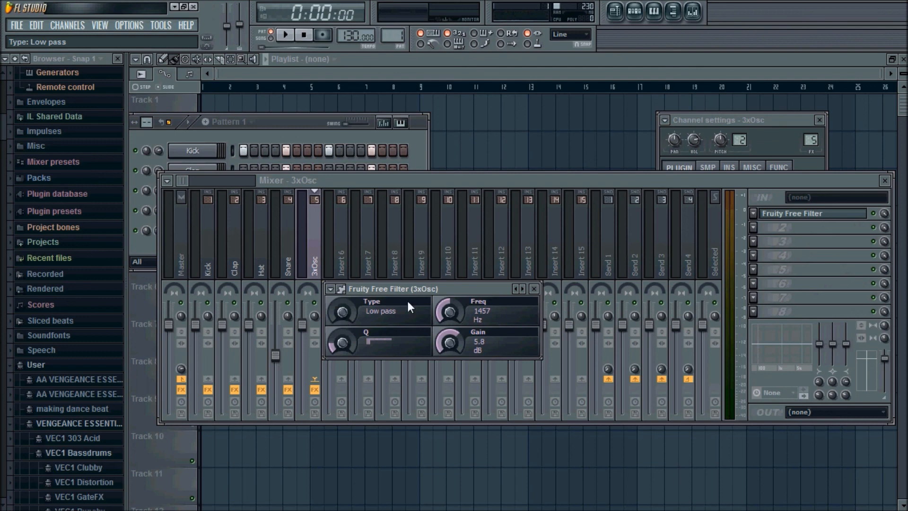
left_click_drag(341, 314, 341, 310)
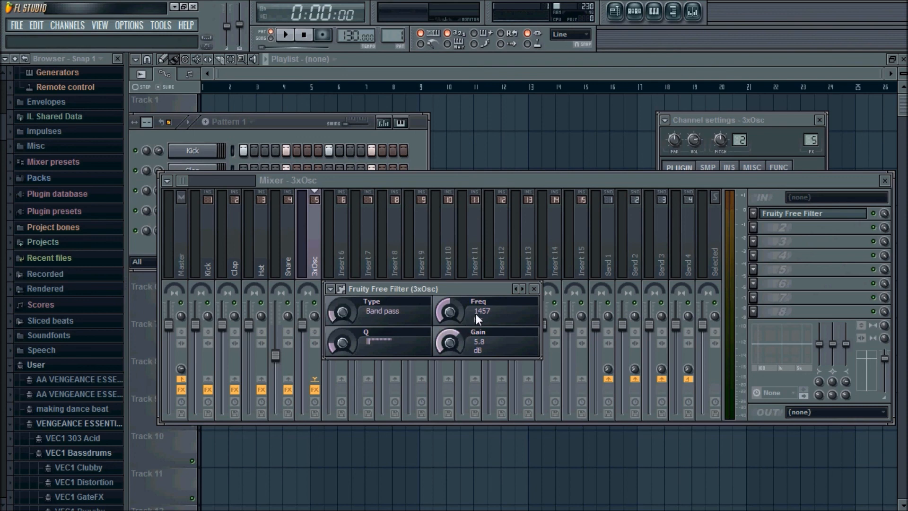
left_click_drag(348, 309, 347, 302)
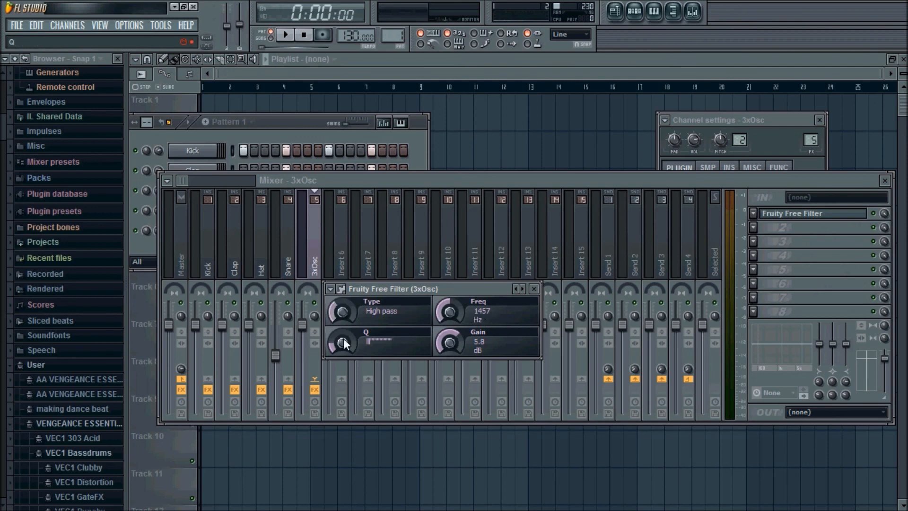
left_click_drag(351, 314, 352, 312)
left_click_drag(336, 312, 337, 307)
left_click_drag(342, 311, 341, 307)
left_click_drag(346, 306, 346, 300)
- Sweep the filter's Q up to maximum and back down to a low setting, and return the type to low pass
mouse_move(346, 341)
left_mouse_down()
mouse_move(346, 327)
mouse_move(346, 341)
left_mouse_up()
left_click_drag(339, 341, 338, 310)
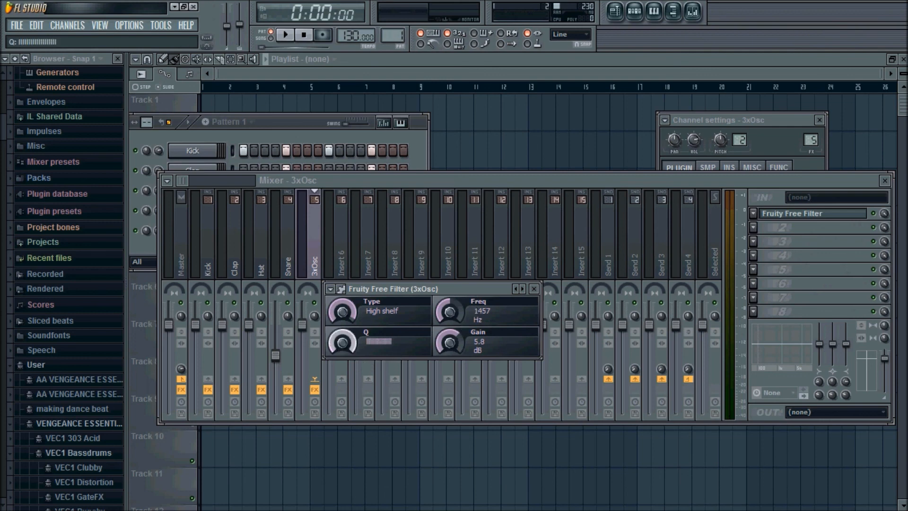
left_click_drag(338, 310, 339, 348)
left_click_drag(343, 311, 342, 331)
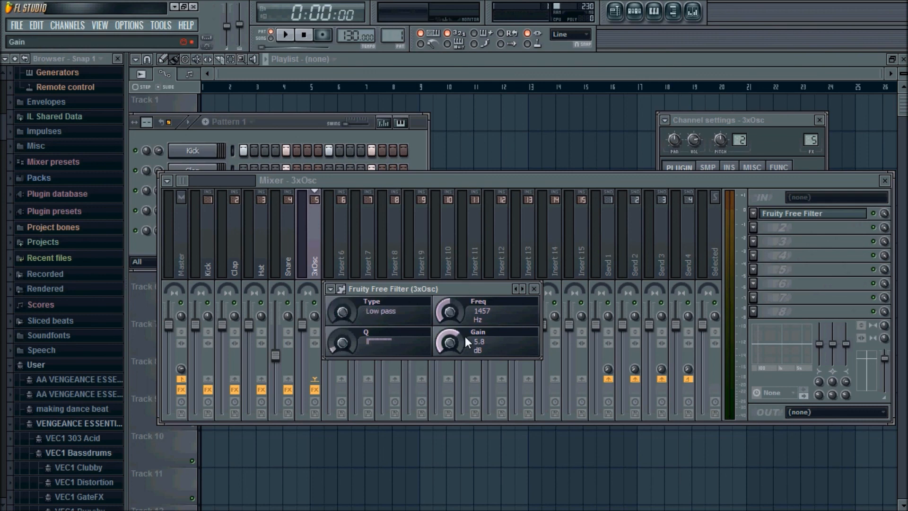
- Lower the filter's cutoff frequency to about 1033 Hz while auditioning the pattern
left_click_drag(450, 311, 450, 336)
right_click(459, 347)
left_click(470, 353)
key("space")
mouse_move(448, 311)
left_mouse_down()
mouse_move(448, 289)
mouse_move(449, 317)
mouse_move(449, 310)
left_mouse_up()
key("space")
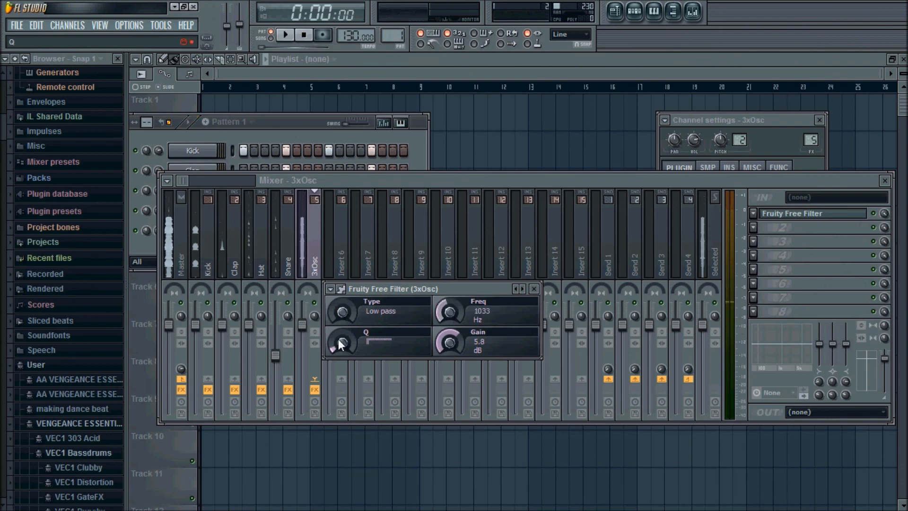
- Sweep the low-pass cutoff down to about 385 Hz, audition the pattern, and raise the cutoff to about 1486 Hz
key("space")
left_click_drag(449, 312, 449, 315)
key("space")
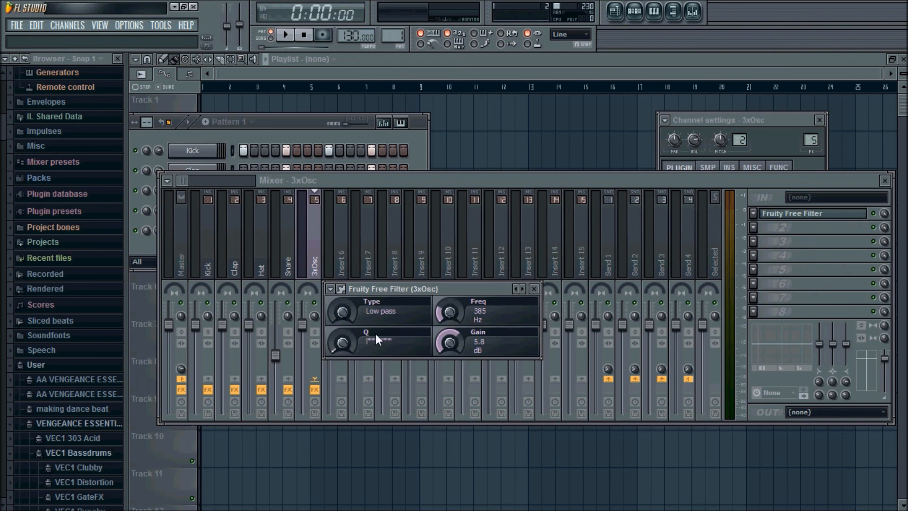
mouse_move(444, 312)
left_mouse_down()
mouse_move(443, 345)
mouse_move(447, 314)
left_mouse_up()
scroll(447, 313, "down", 5)
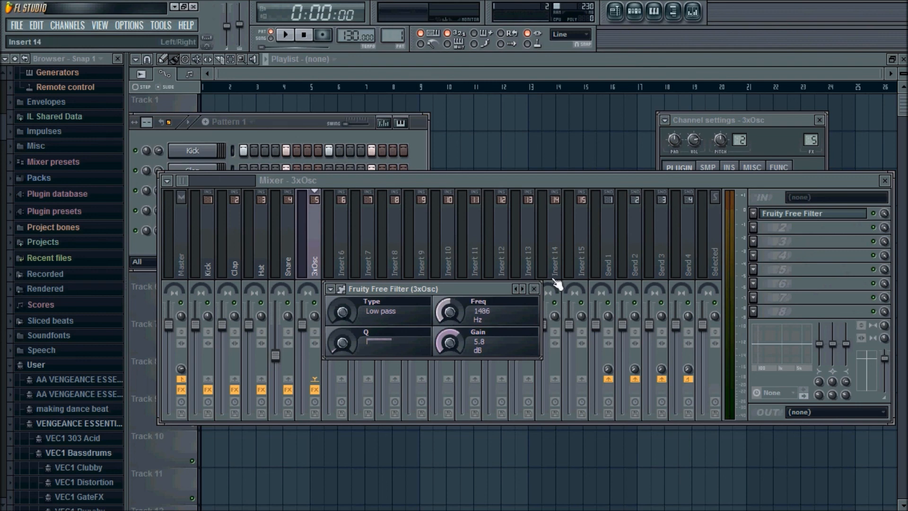
- Close the Fruity Free Filter window and shift the mixer window slightly up and to the left
left_click(534, 289)
left_click_drag(583, 184, 568, 166)
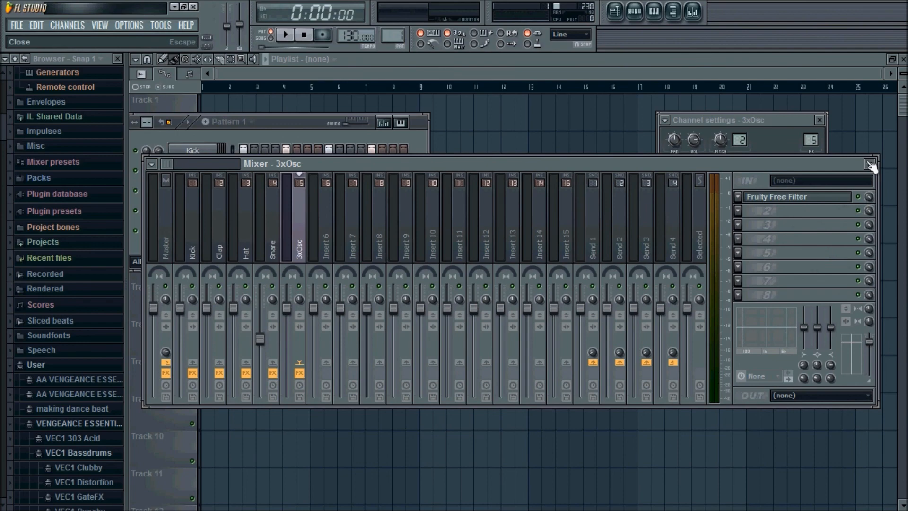